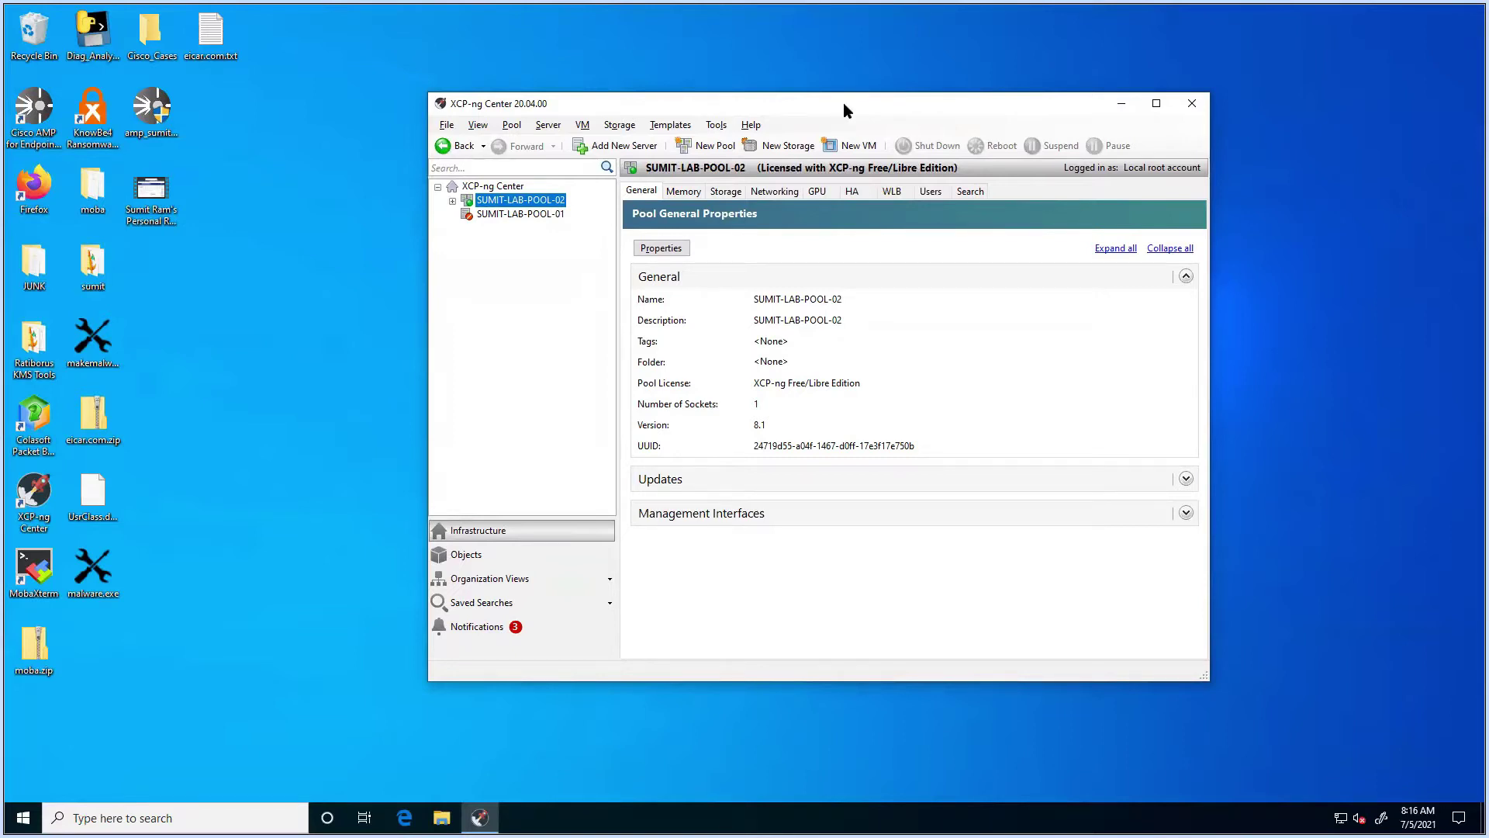
Step: Reposition the XCP-ng Center window on the desktop
left_click_drag(844, 104, 803, 103)
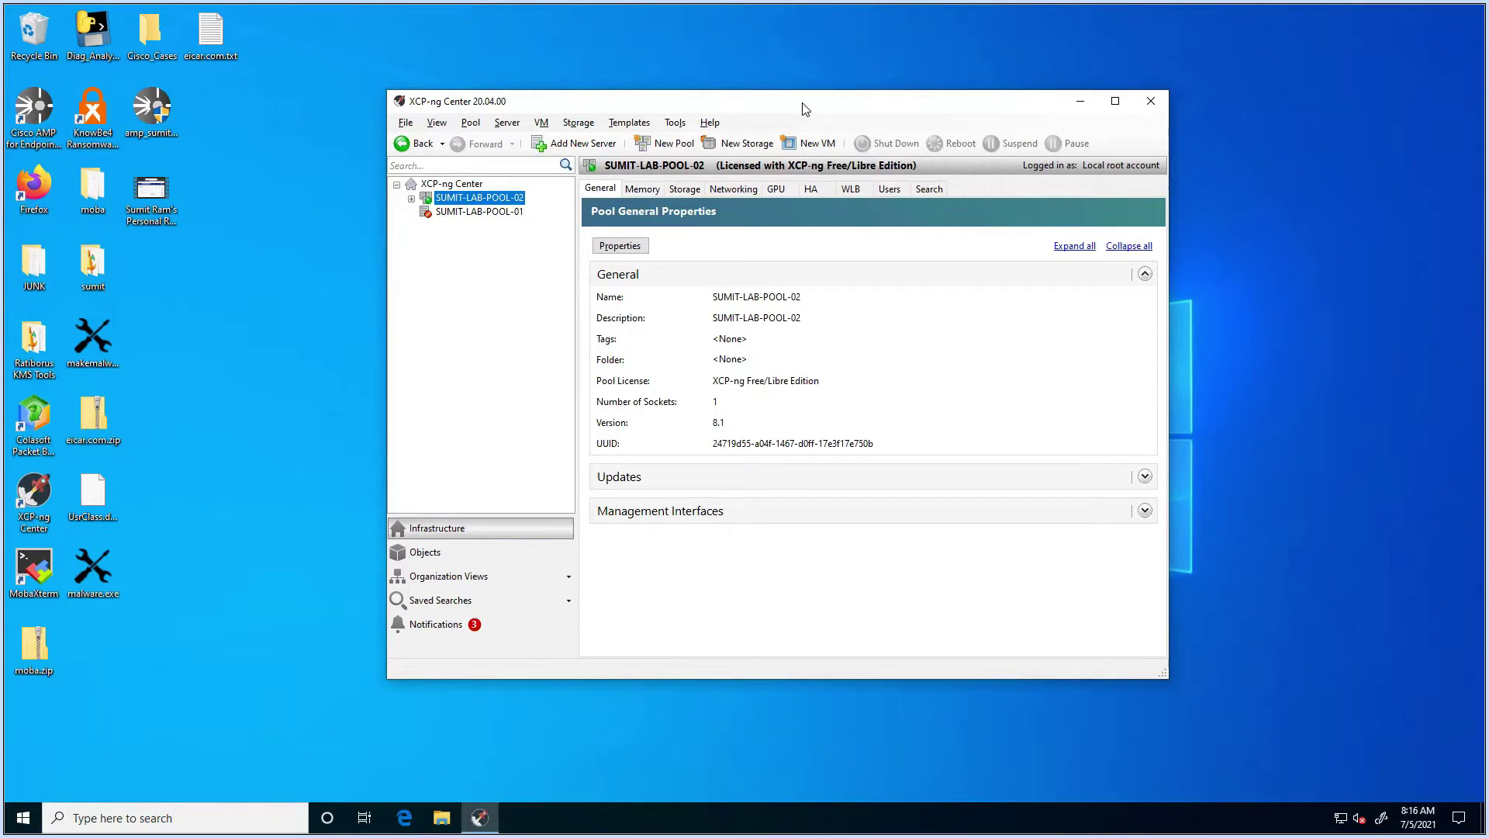
left_click_drag(805, 109, 811, 96)
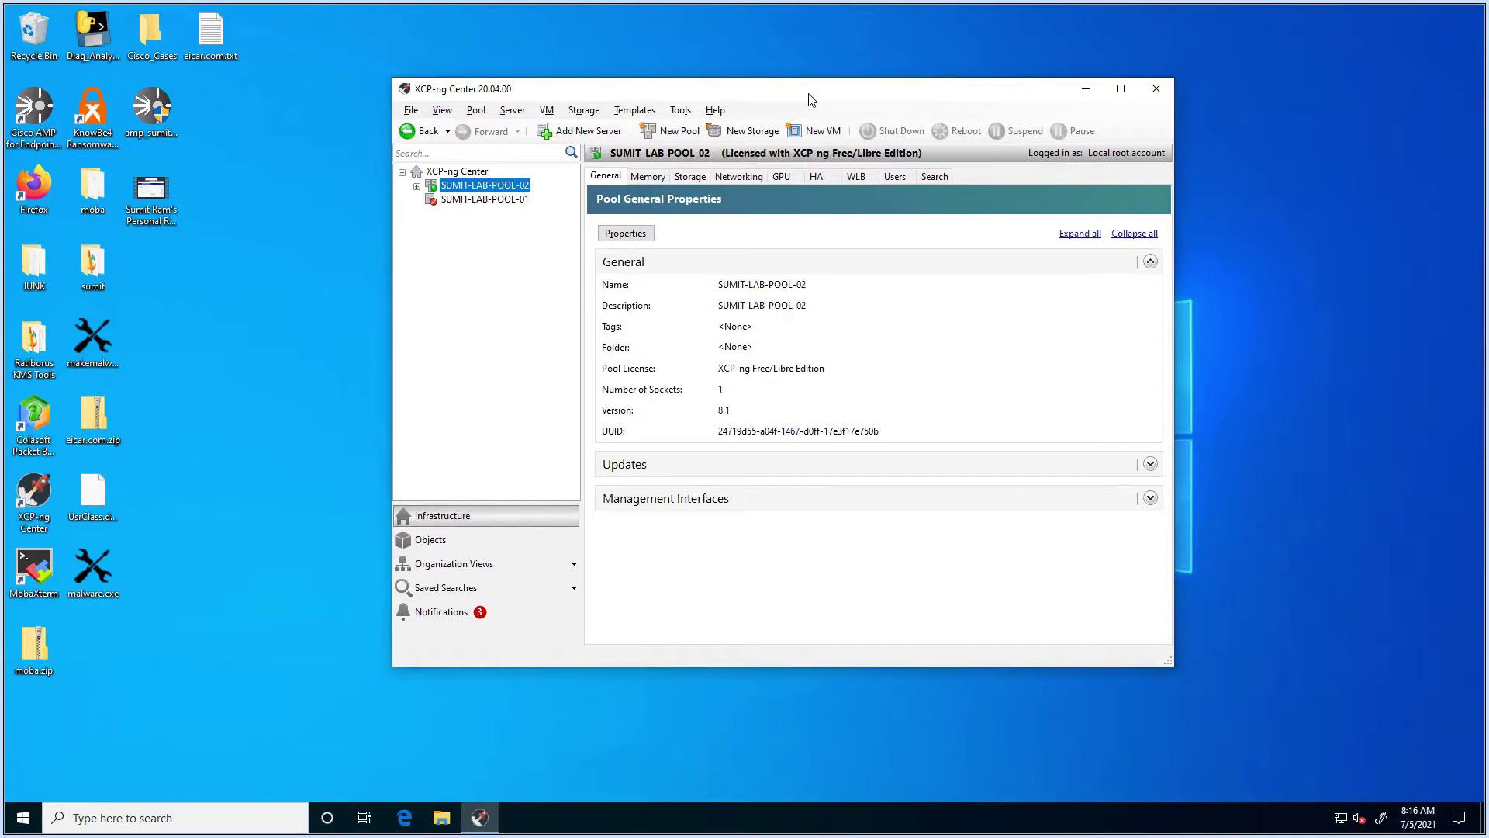
left_click_drag(817, 100, 834, 101)
Step: From the pool's context menu, start a New VM using the Other install media template
right_click(531, 188)
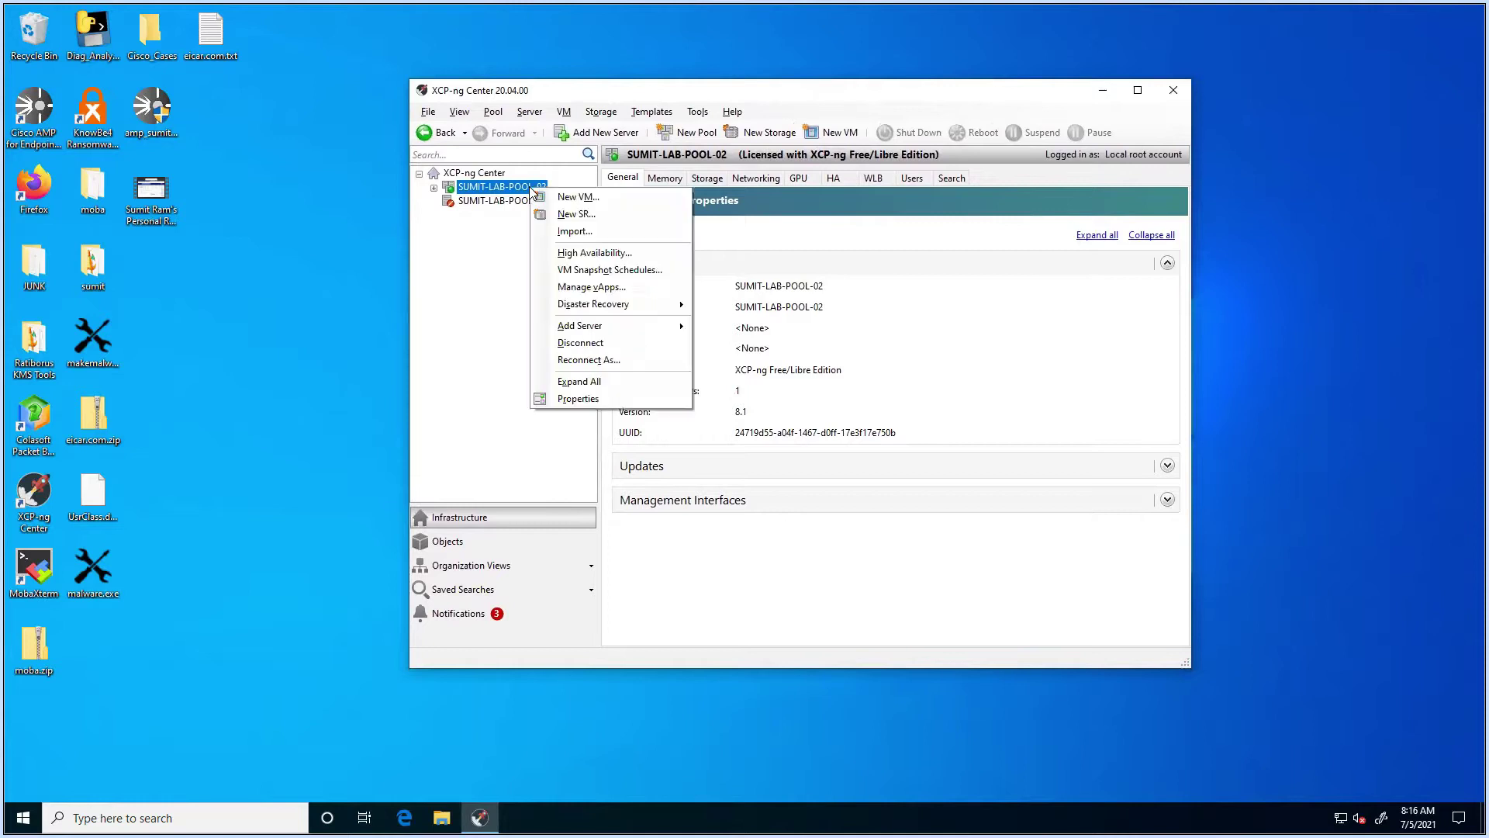
key("Escape")
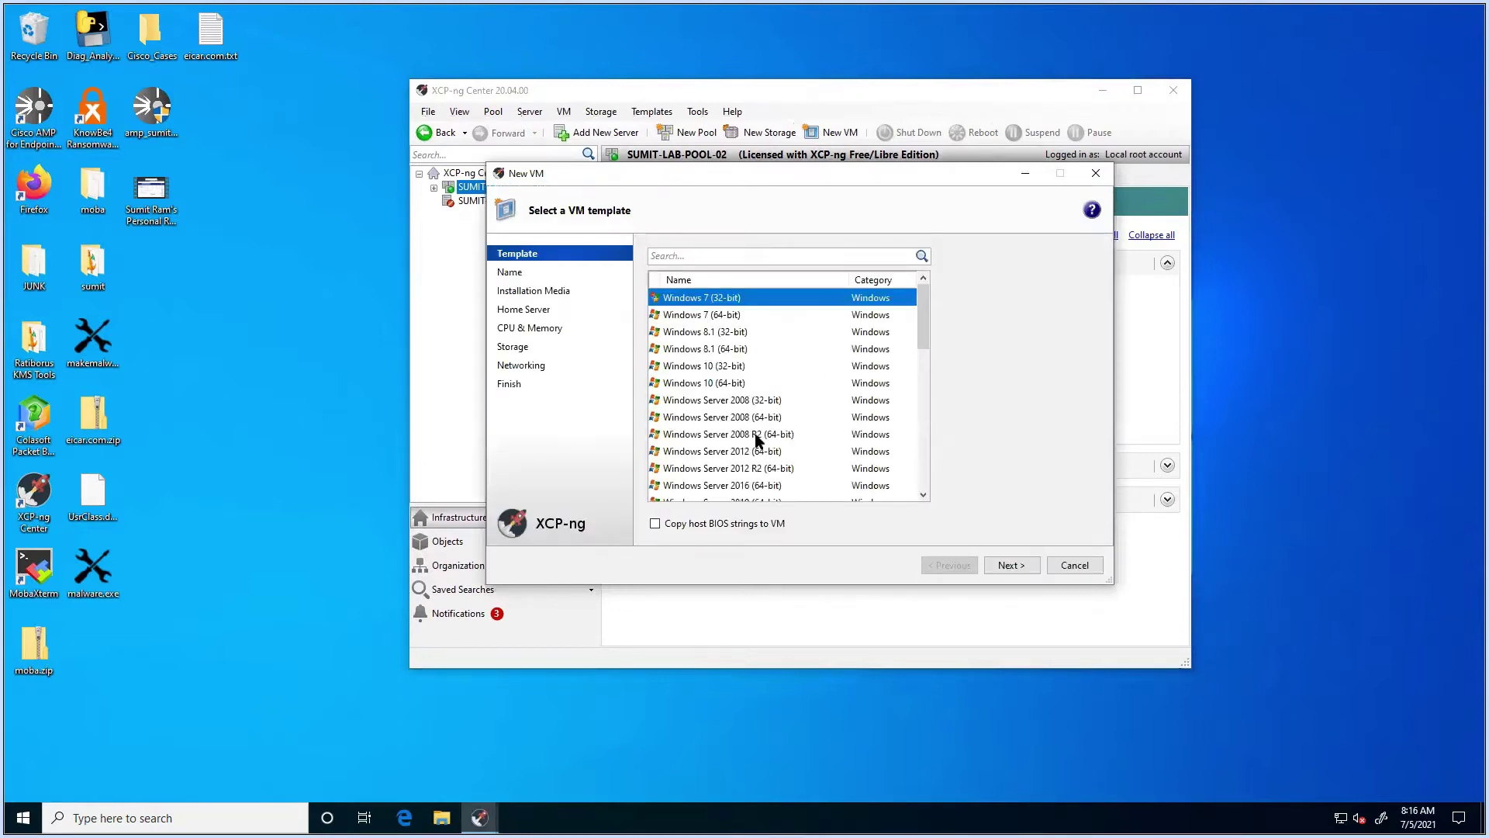
scroll(756, 440, "down", 15)
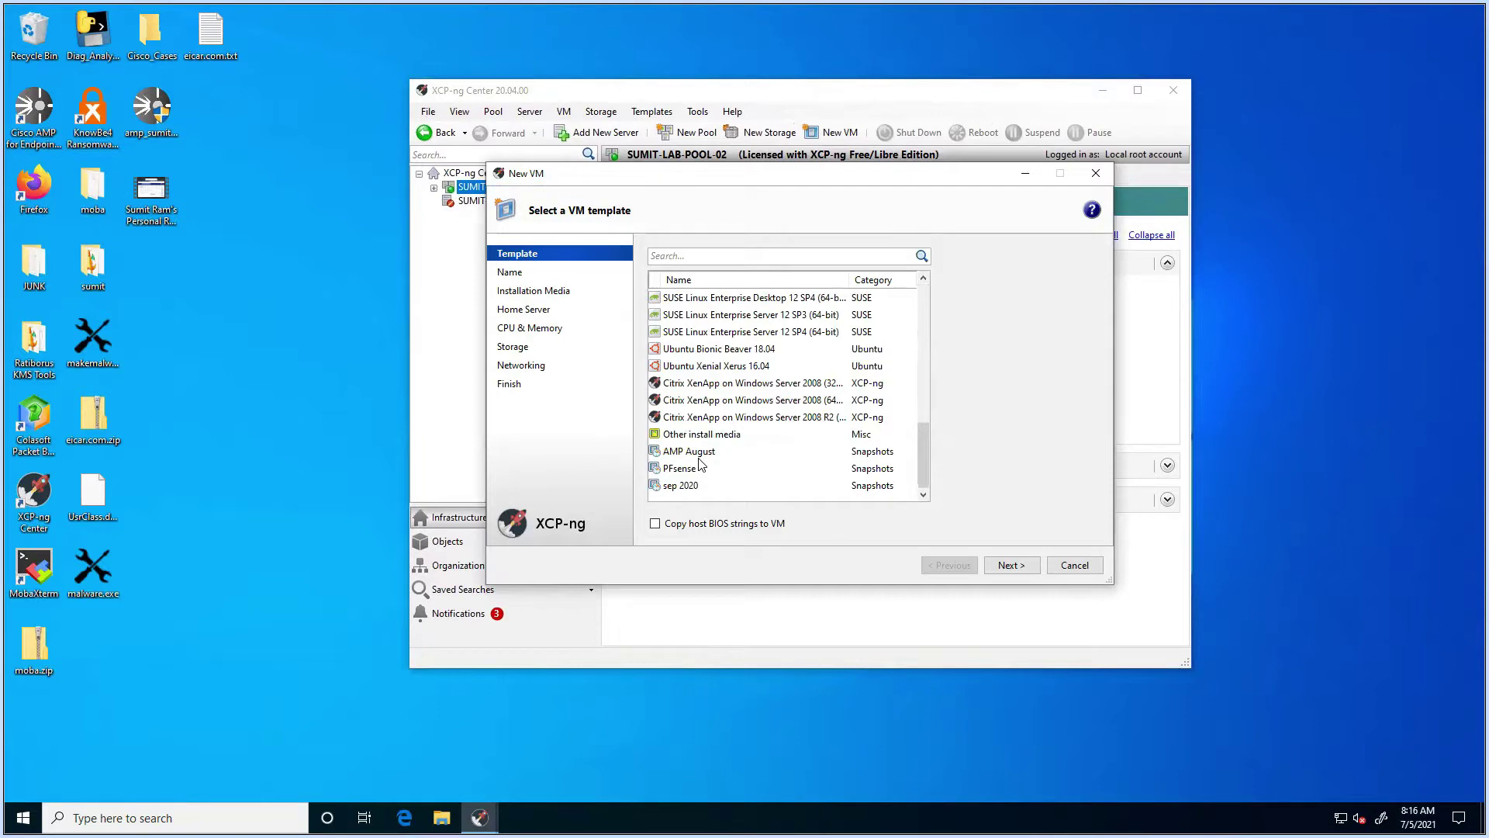
scroll(700, 463, "up", 3)
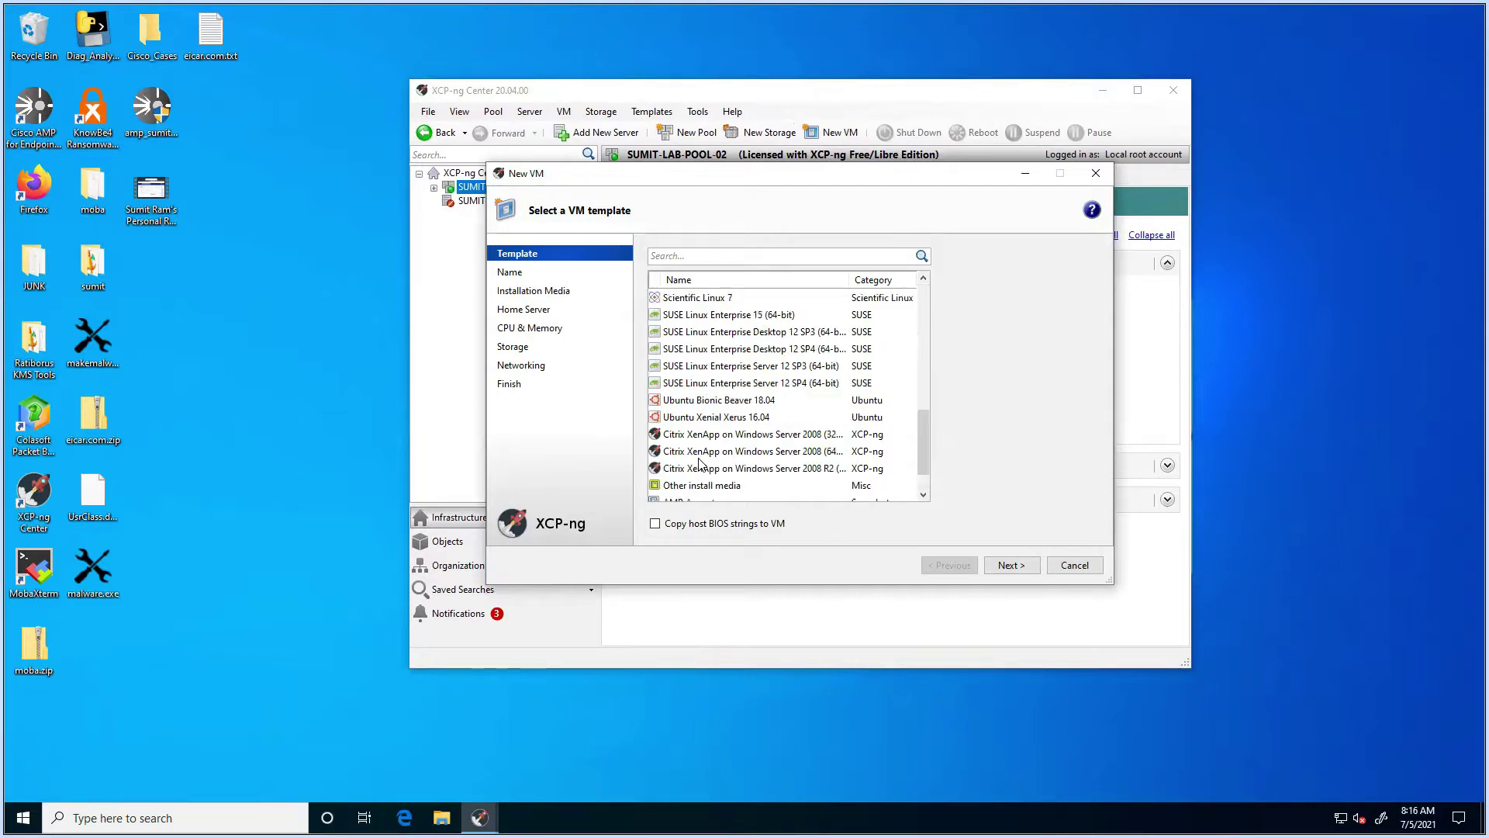
scroll(700, 463, "up", 3)
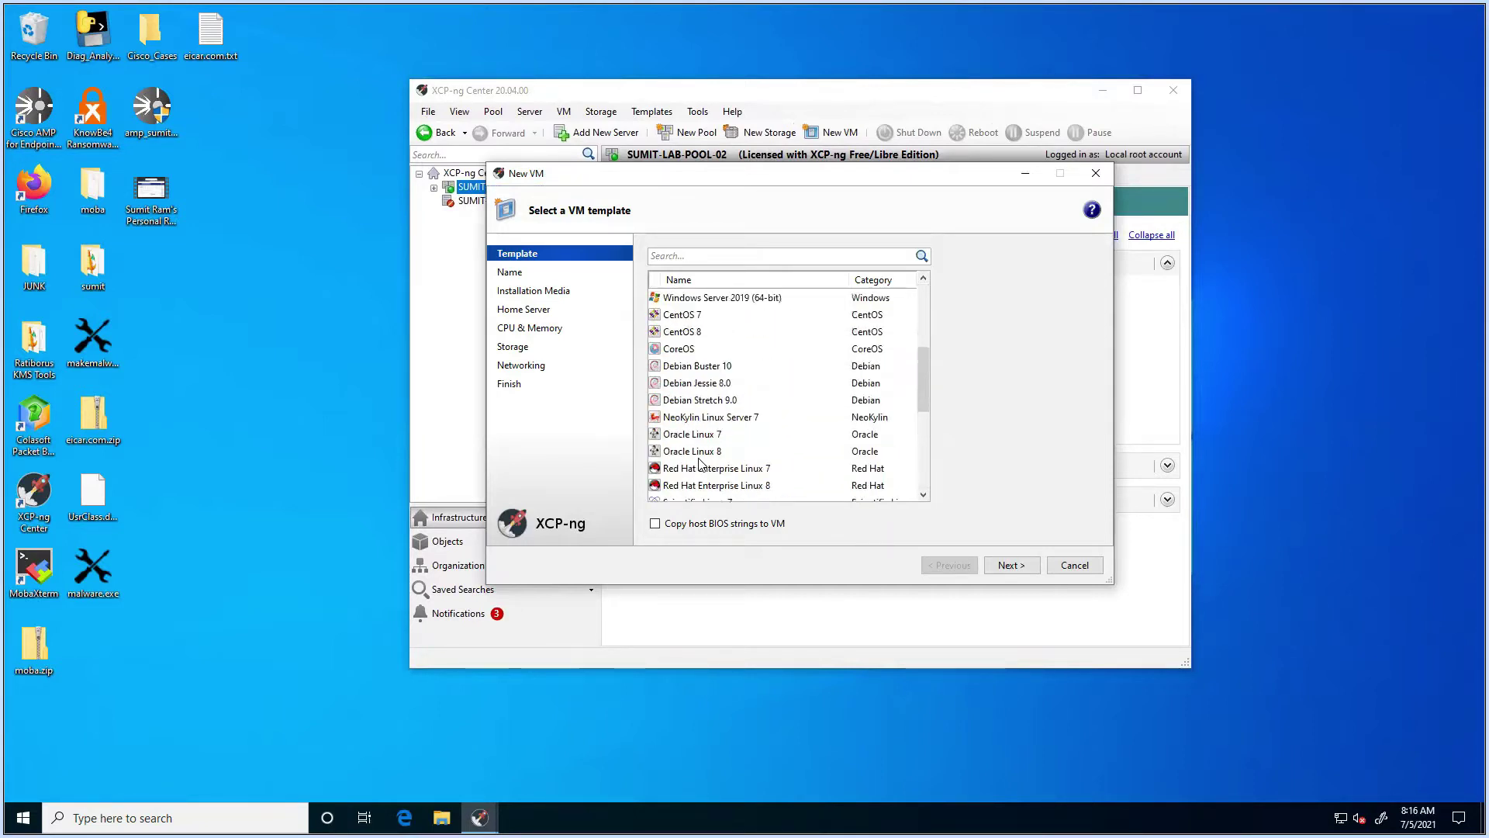
scroll(701, 463, "up", 3)
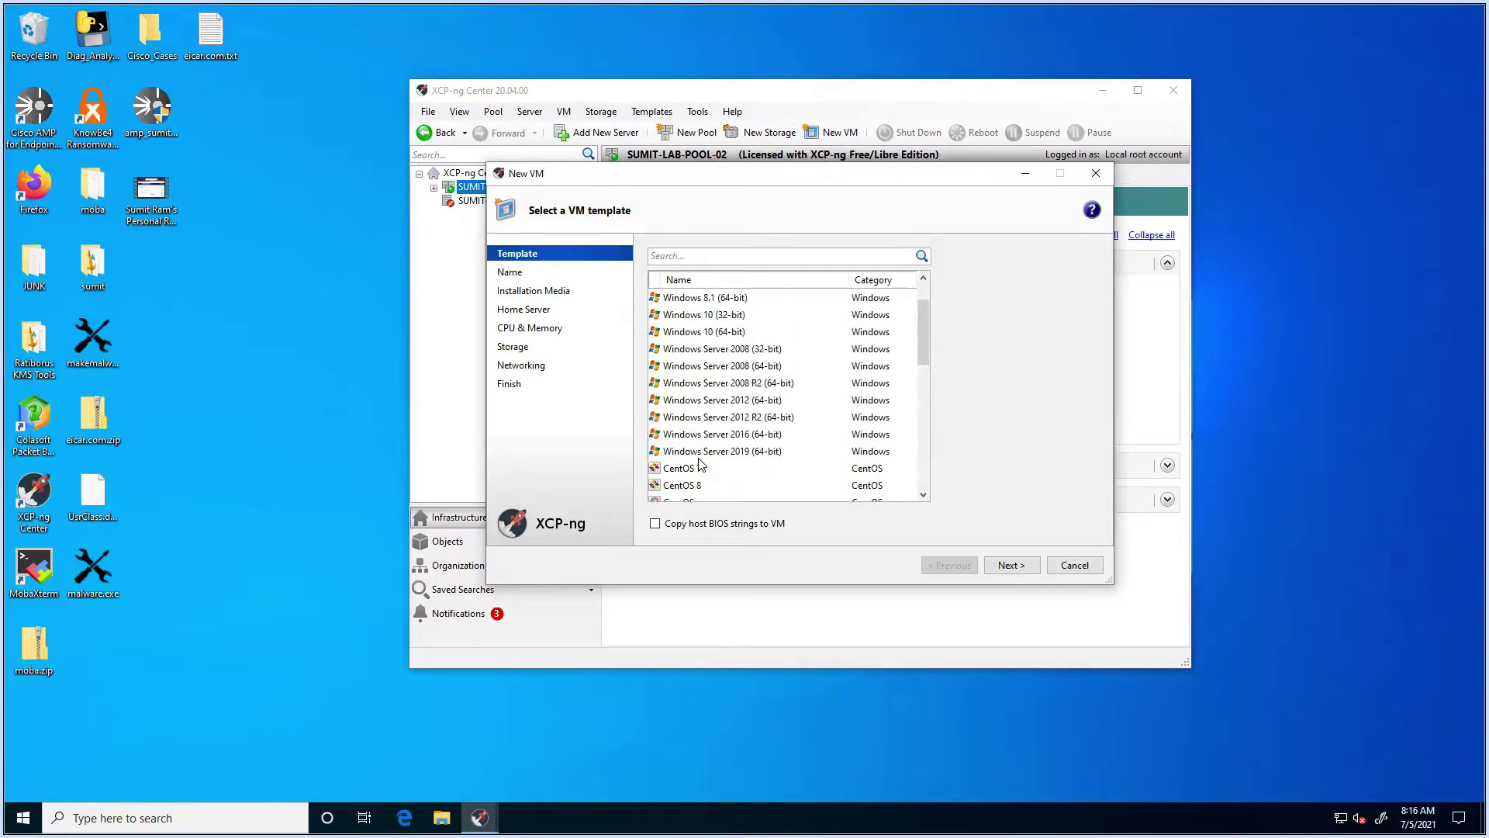
scroll(700, 463, "down", 5)
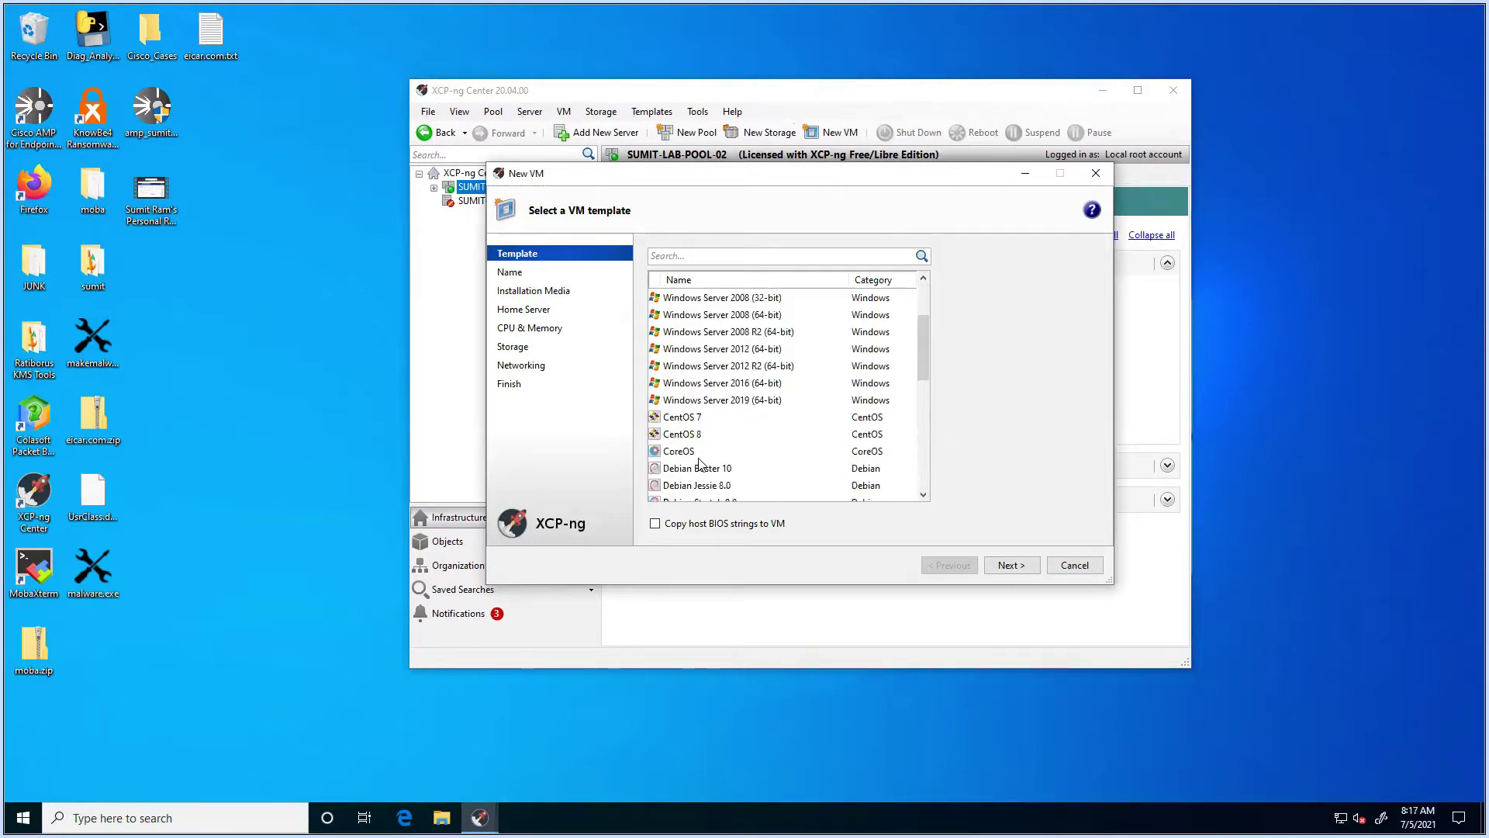
scroll(701, 463, "down", 4)
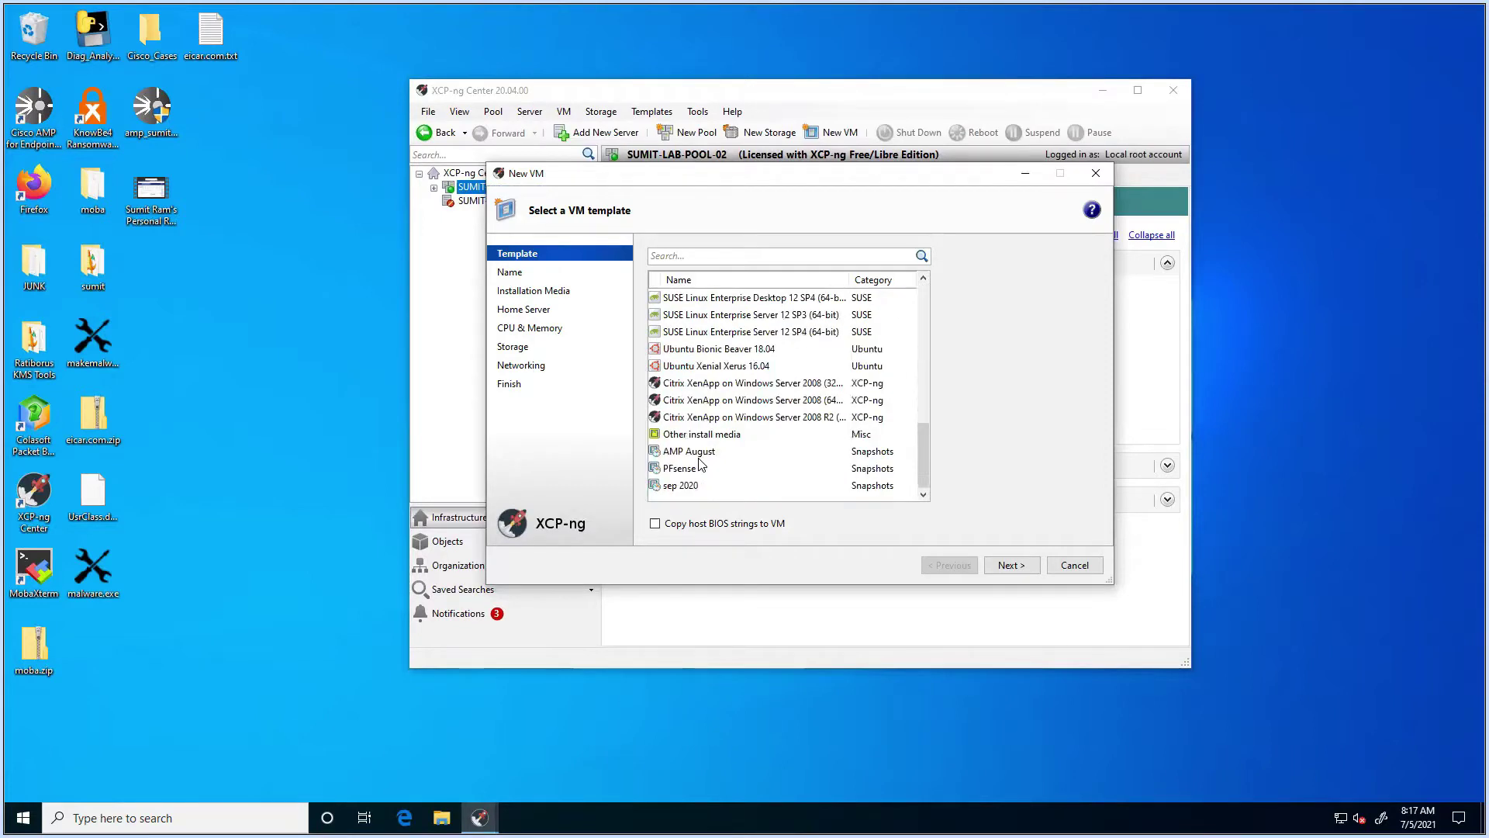
scroll(718, 441, "up", 3)
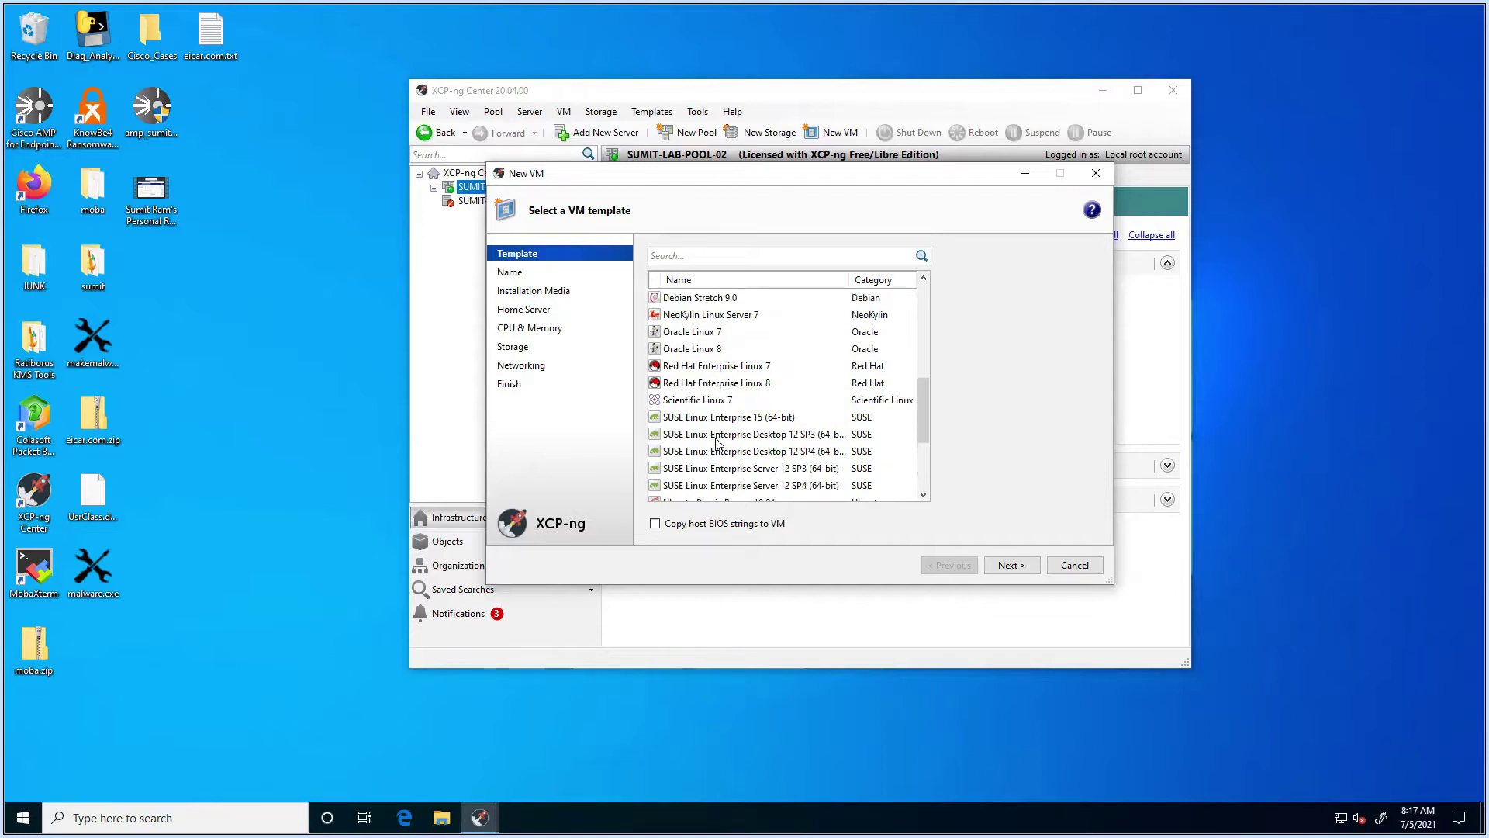
scroll(717, 442, "down", 3)
left_click(737, 439)
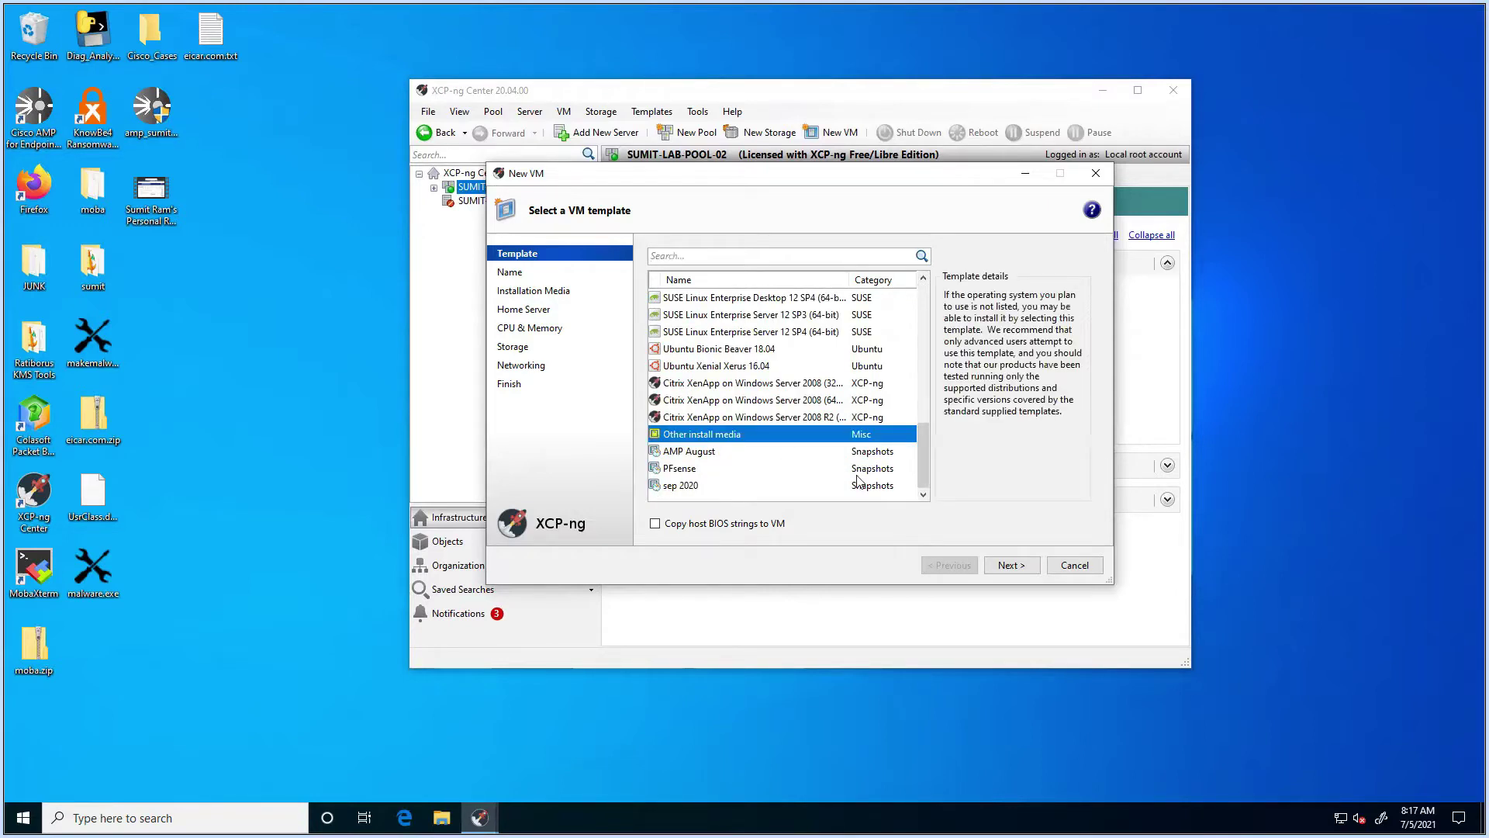
left_click(990, 560)
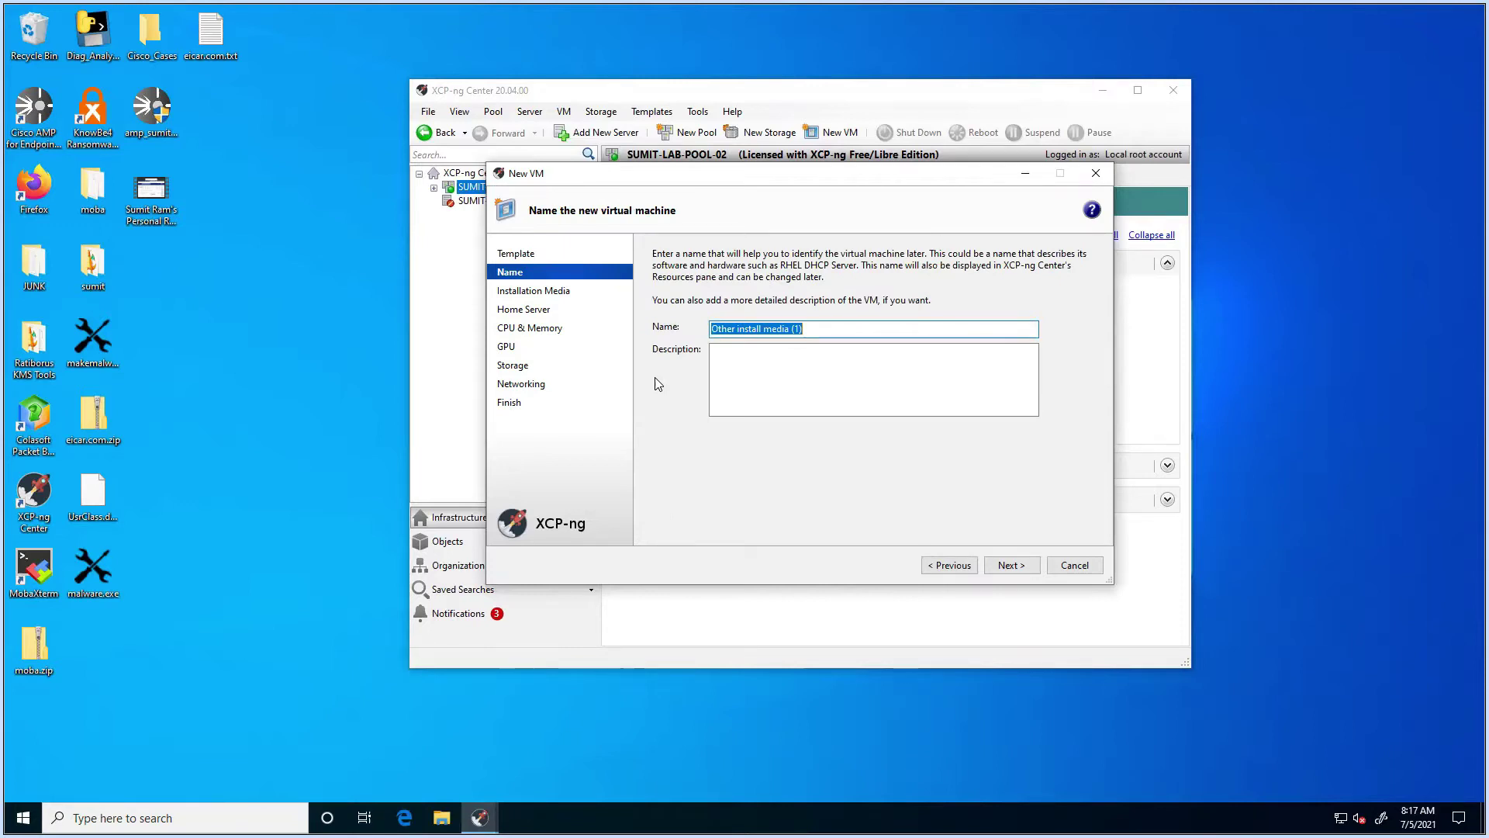
Step: Name the VM 'Free-NAS' with the description 'NAS'
type("NAS")
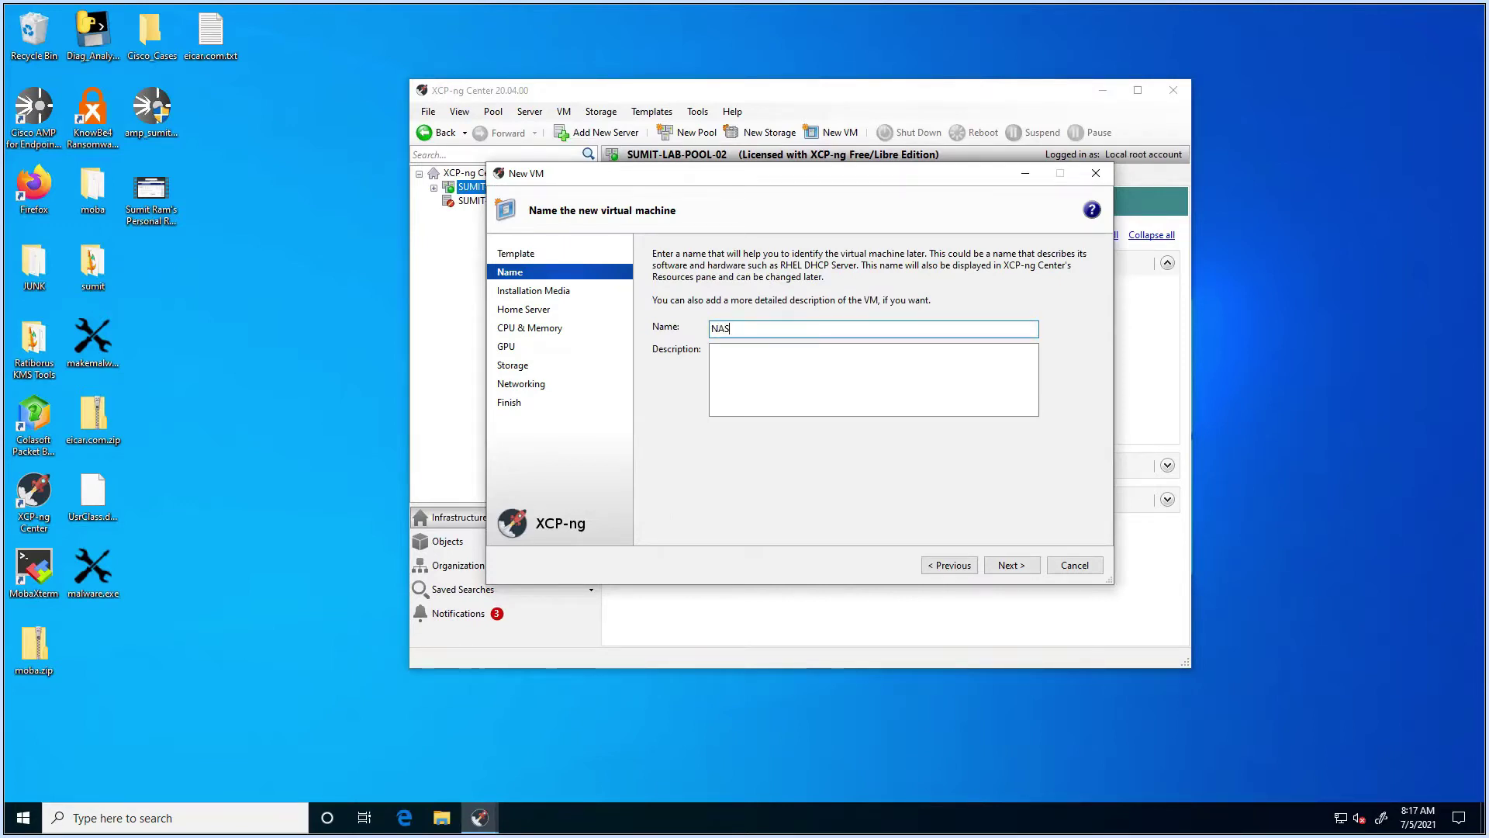
key("BackSpace")
key("BackSpace")
key("BackSpace")
type("Free-NAS")
left_click(737, 389)
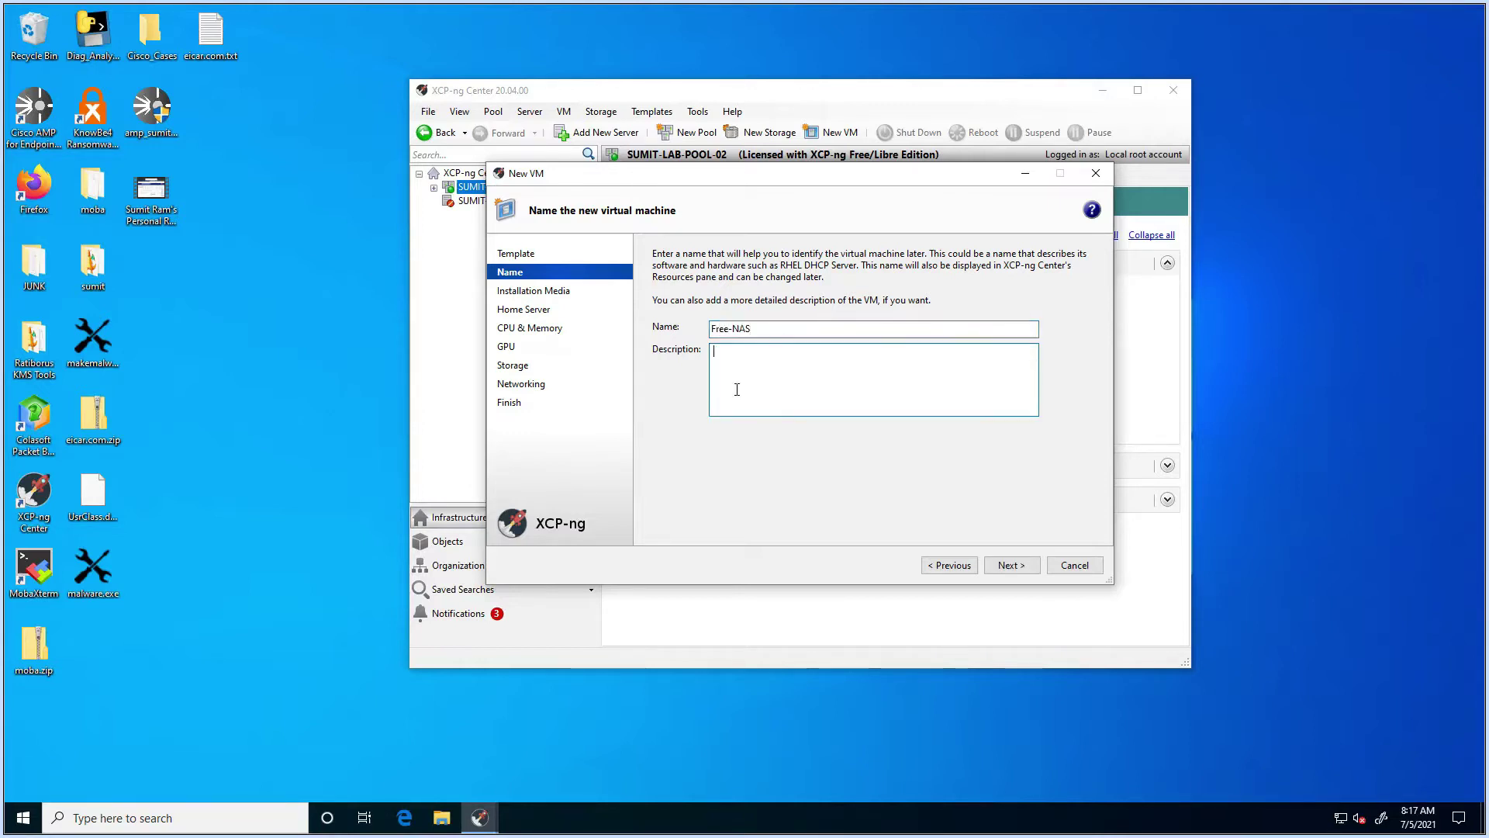
type("NAS")
left_click(1011, 565)
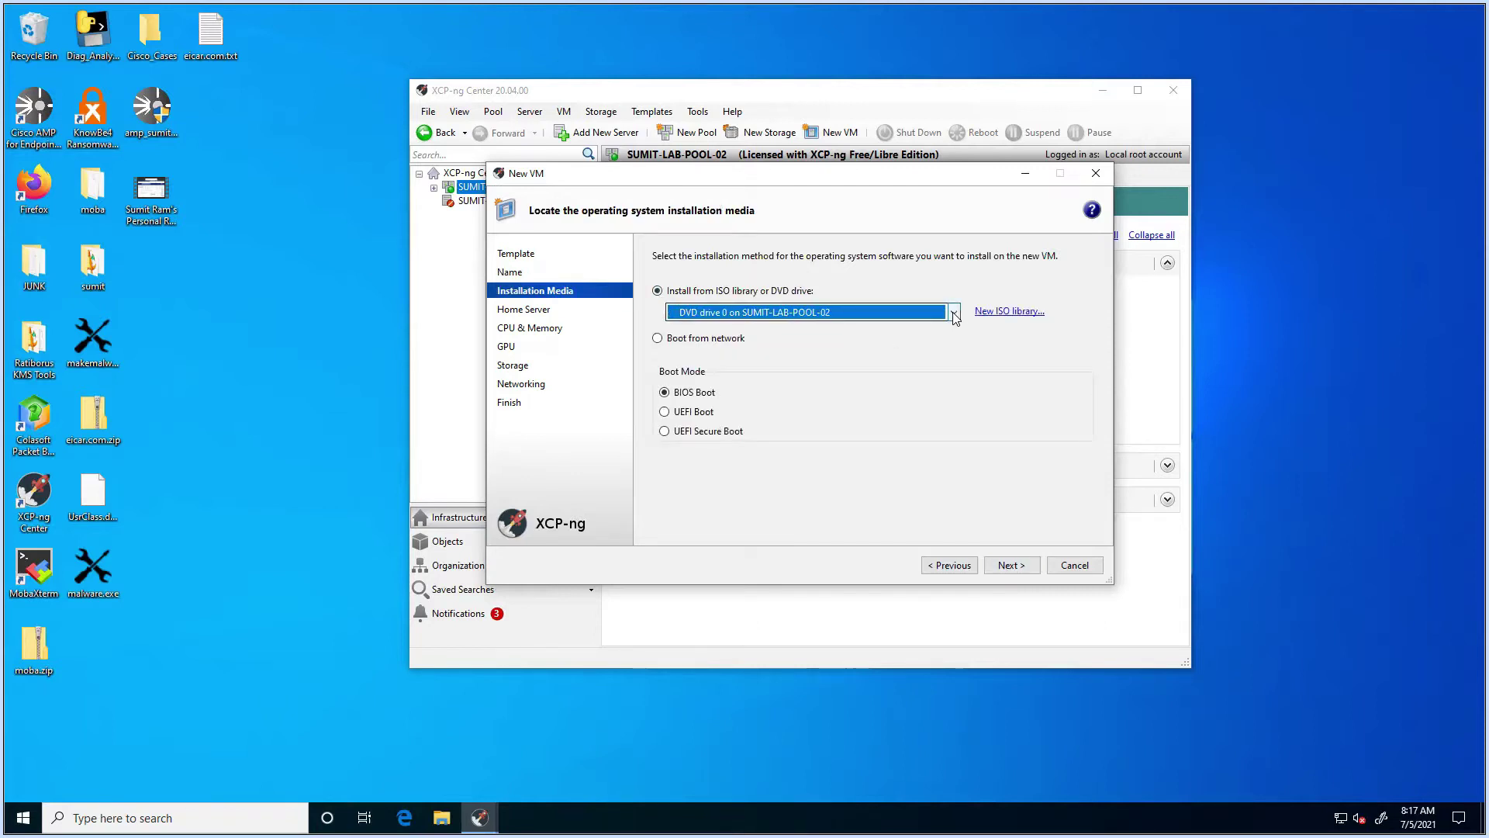
Step: Select FreeNAS-11.3-U5.iso as the installation media and continue
left_click(953, 312)
left_click(1039, 289)
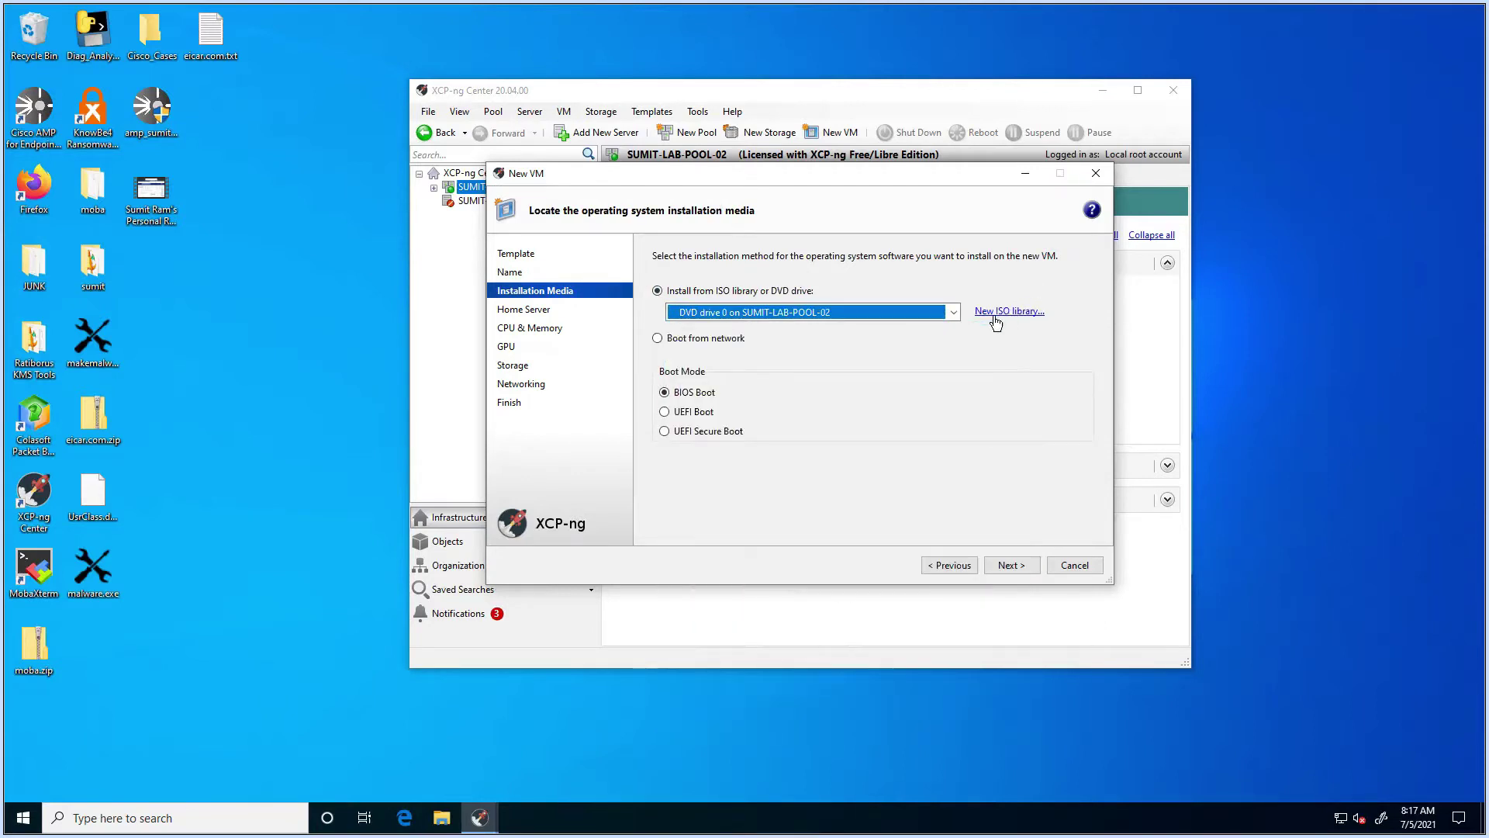
left_click(953, 313)
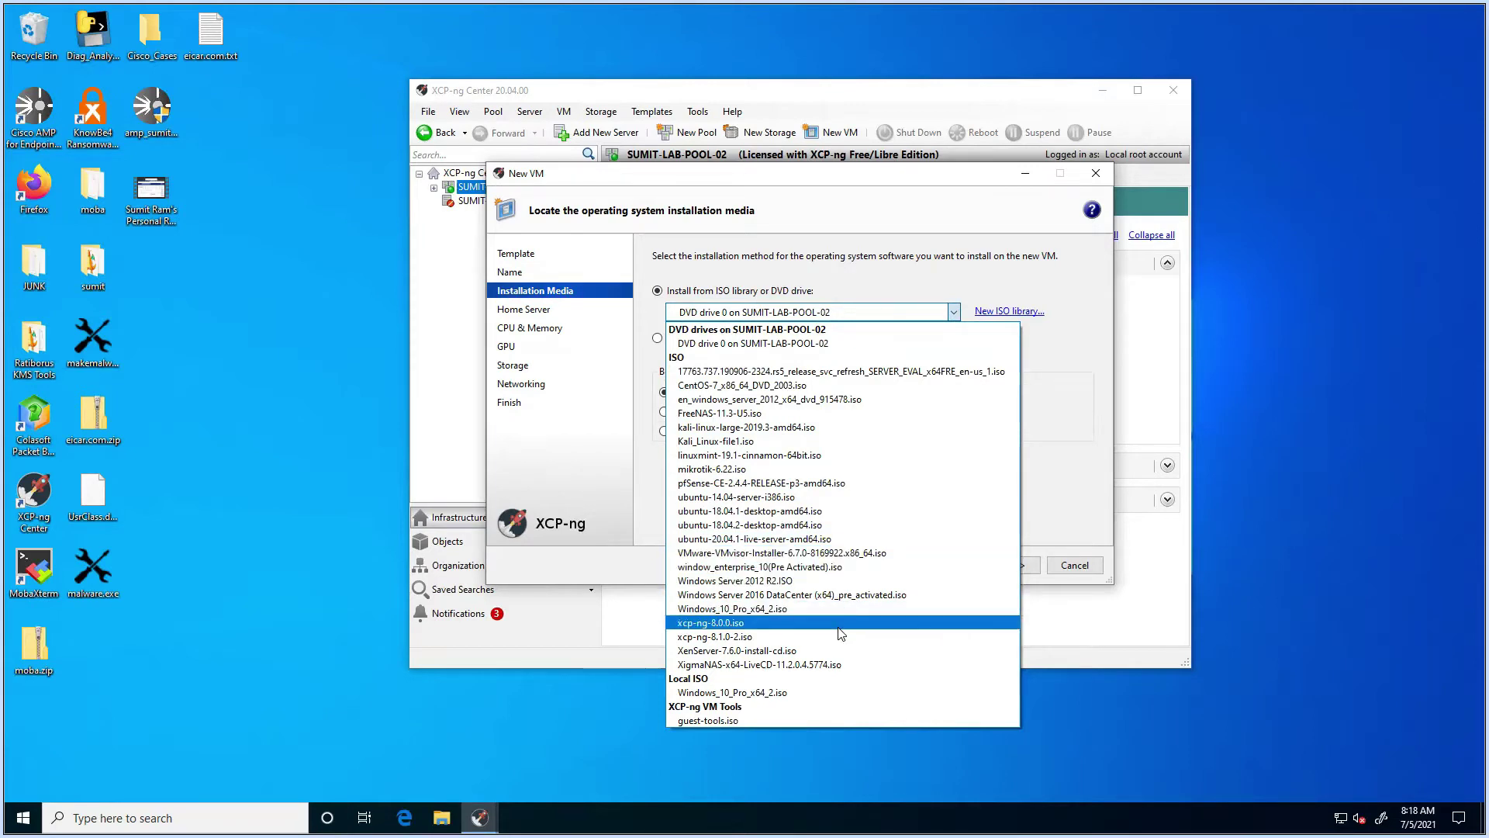
left_click(827, 412)
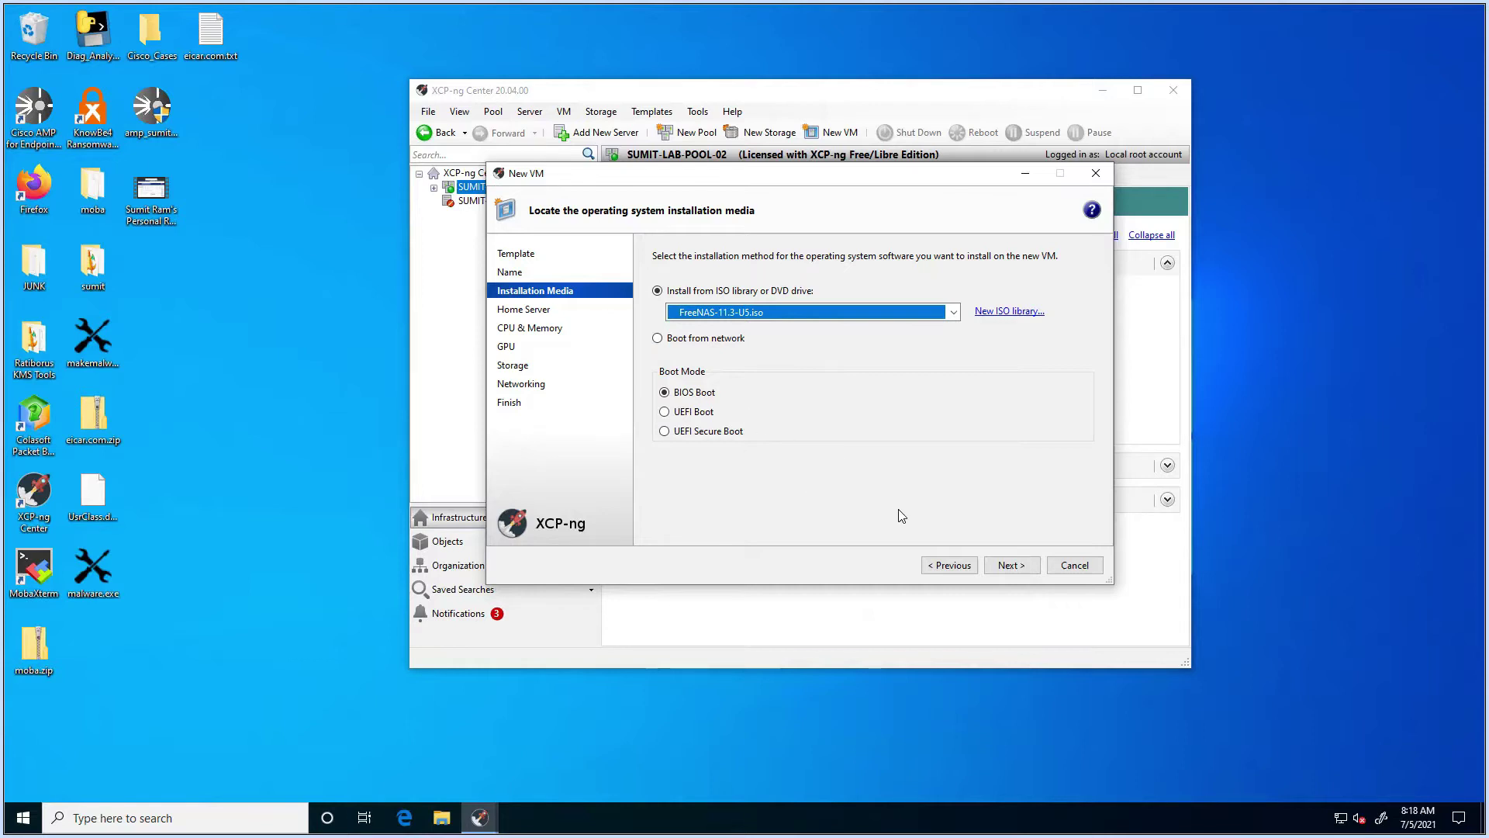
left_click(1007, 571)
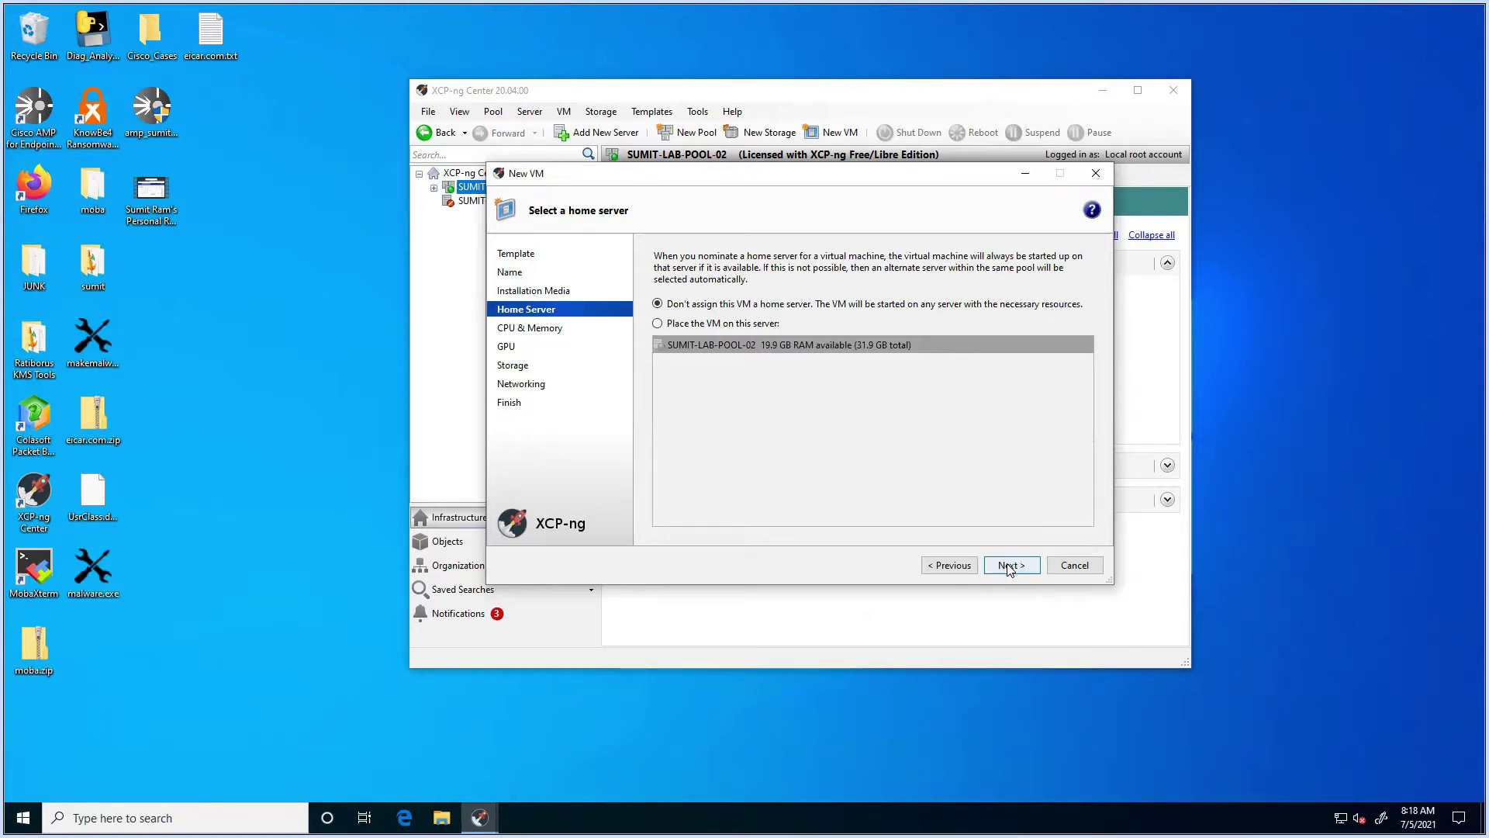
Step: Skip the home server and give the VM 2 vCPUs on 2 sockets with 8046 MB memory
left_click(1010, 567)
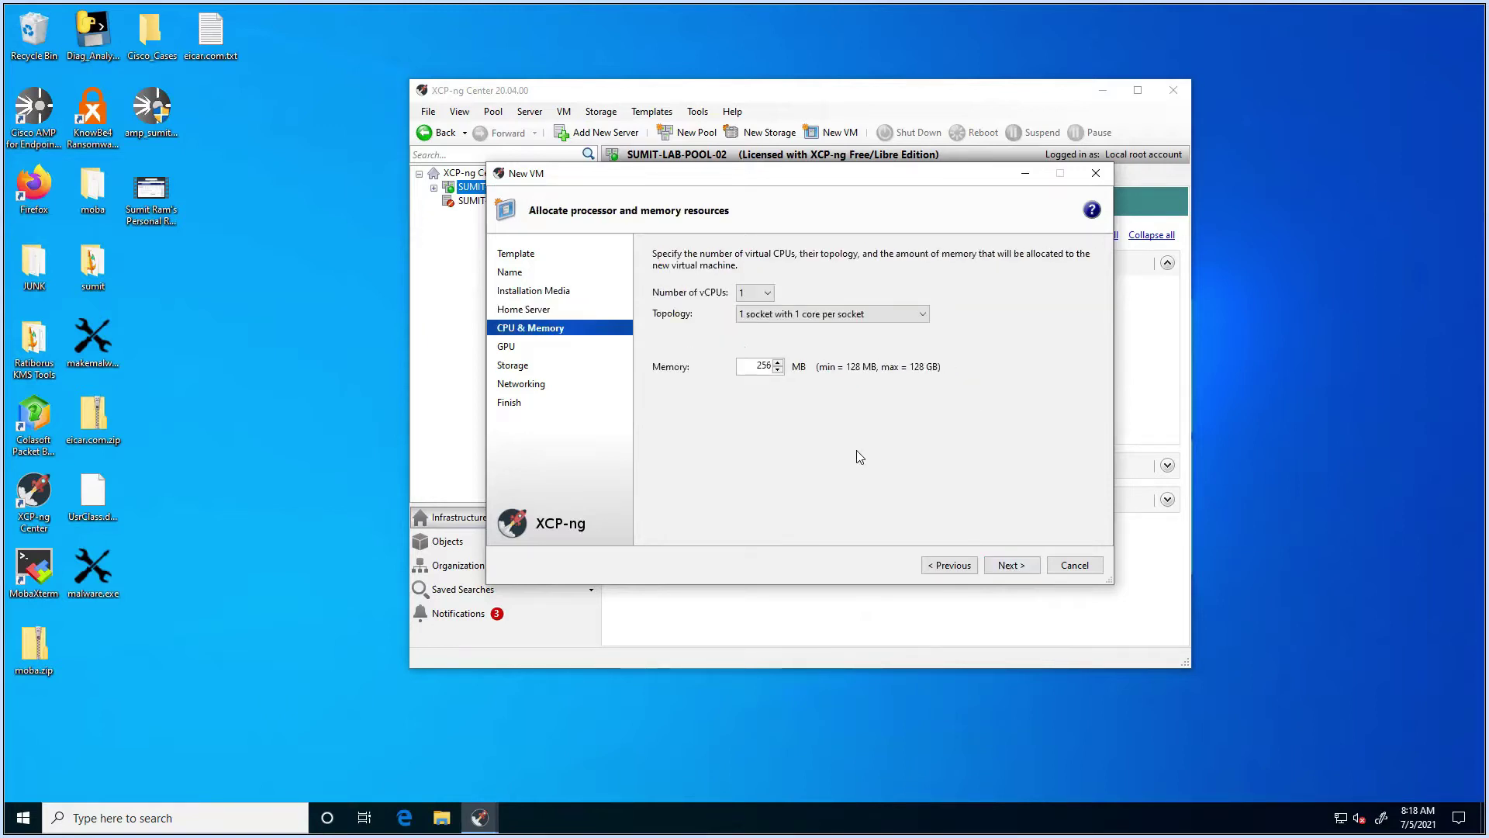
left_click(754, 296)
left_click(759, 315)
left_click(764, 314)
left_click(765, 330)
left_click_drag(756, 366, 781, 367)
type("8046")
left_click(1030, 565)
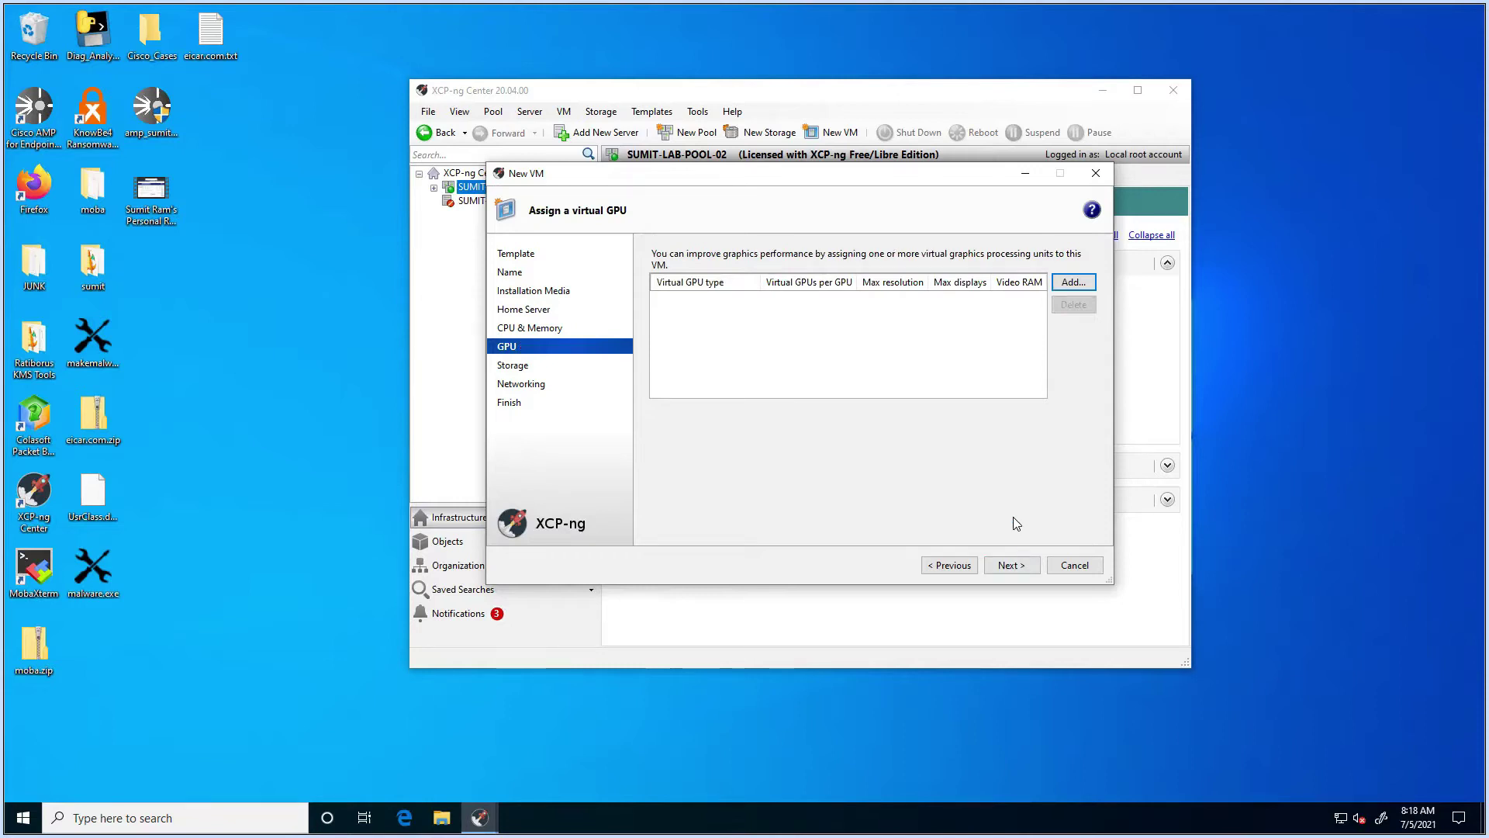
left_click(1003, 575)
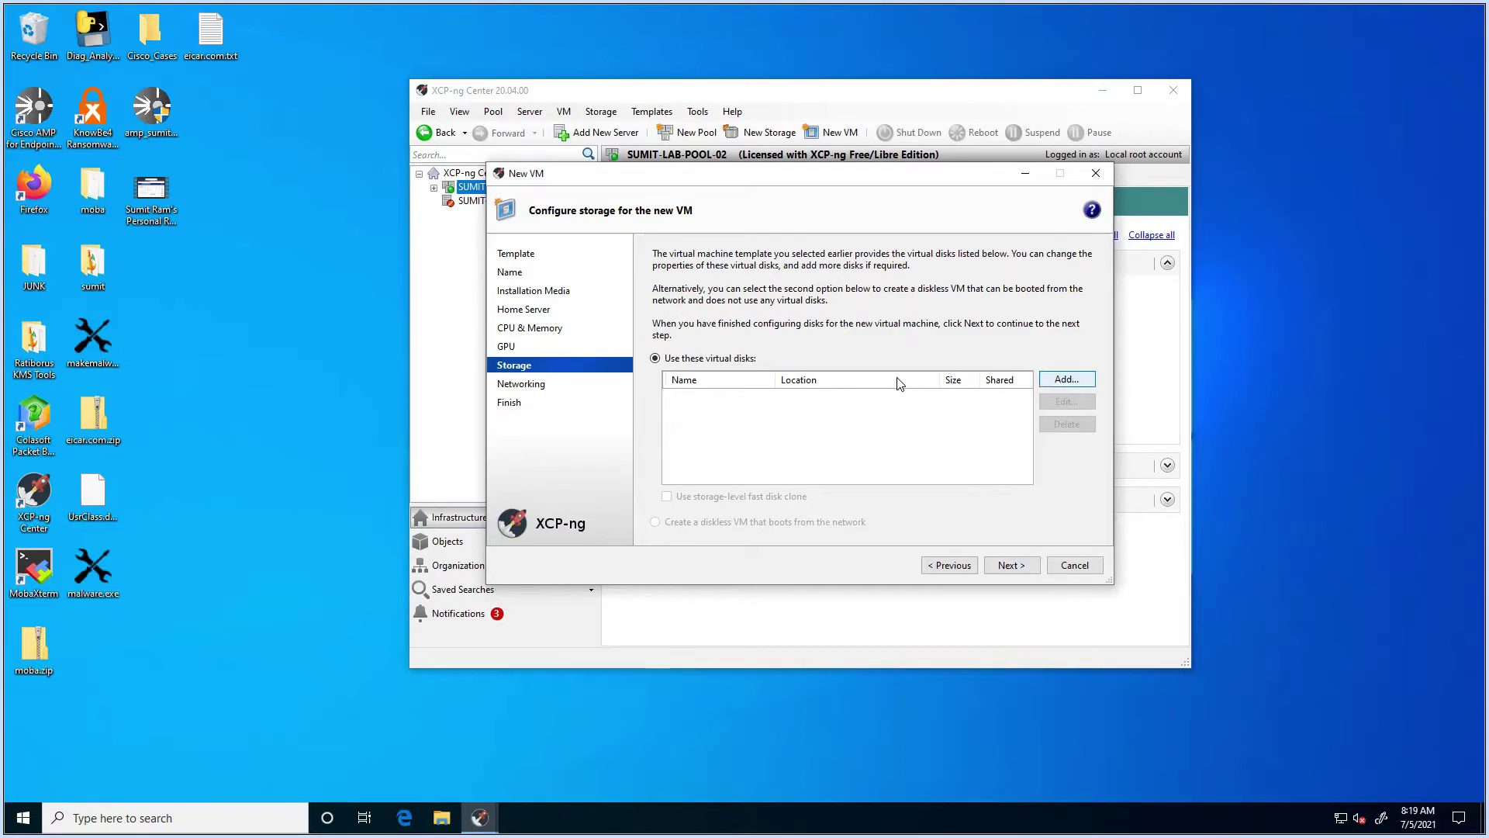
Step: Add a 2 GB virtual disk named free-NAS on SMB virtual storage
left_click(1009, 569)
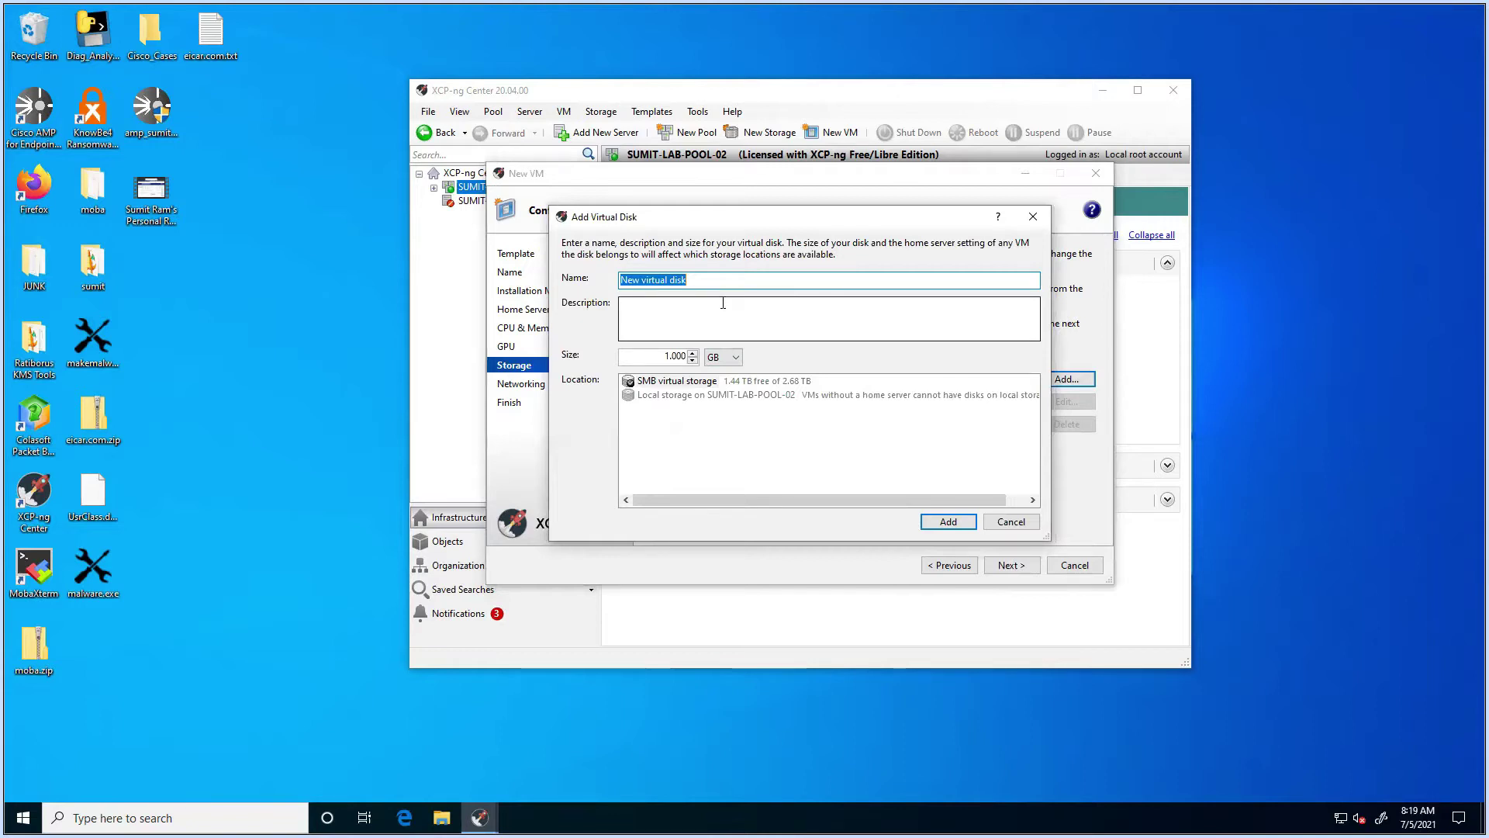
type("NAS")
key("BackSpace")
key("BackSpace")
key("BackSpace")
type("free-NAS")
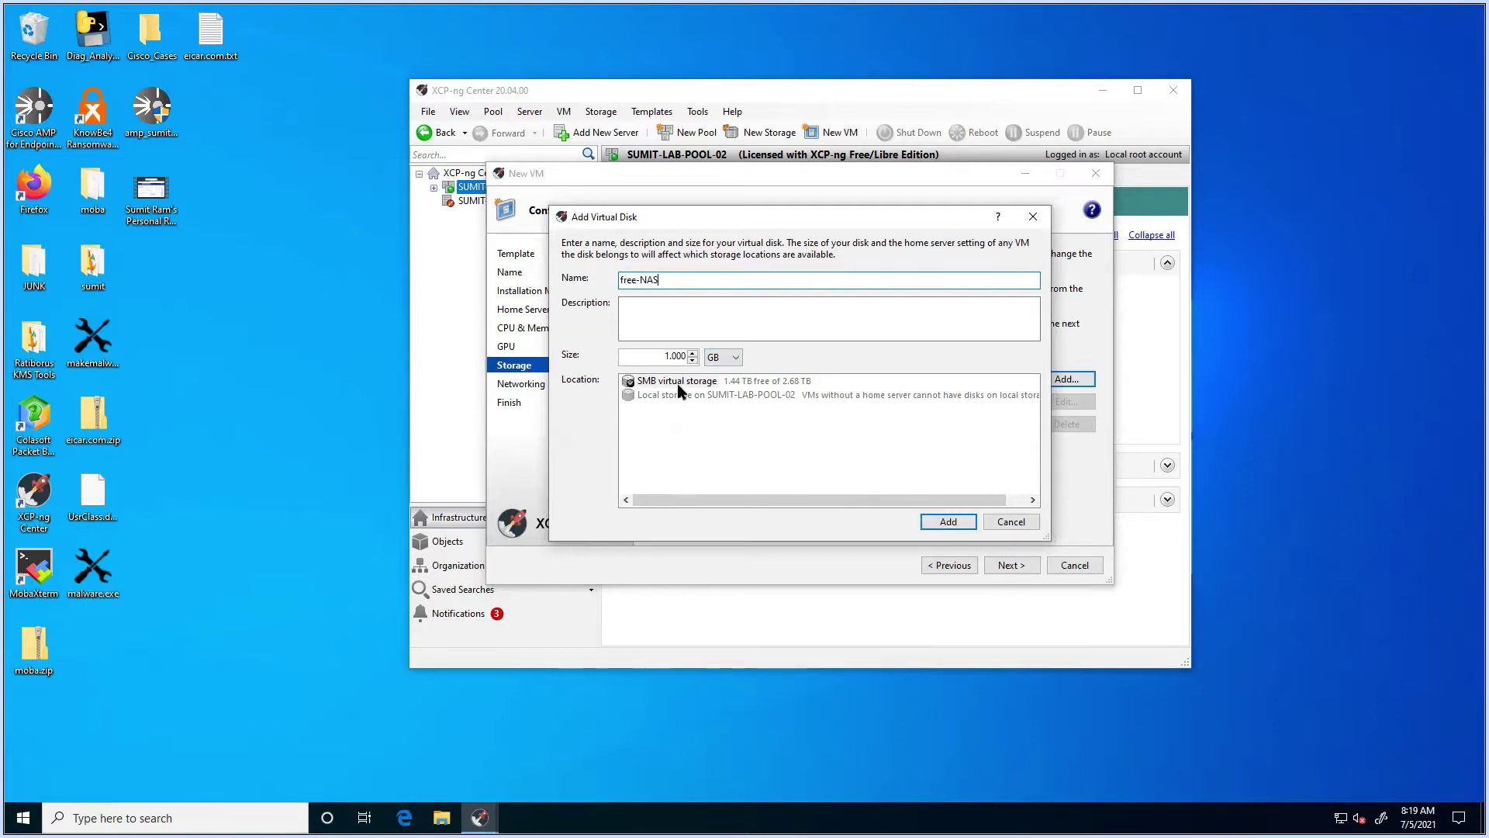
left_click(666, 356)
key("Delete")
type("2")
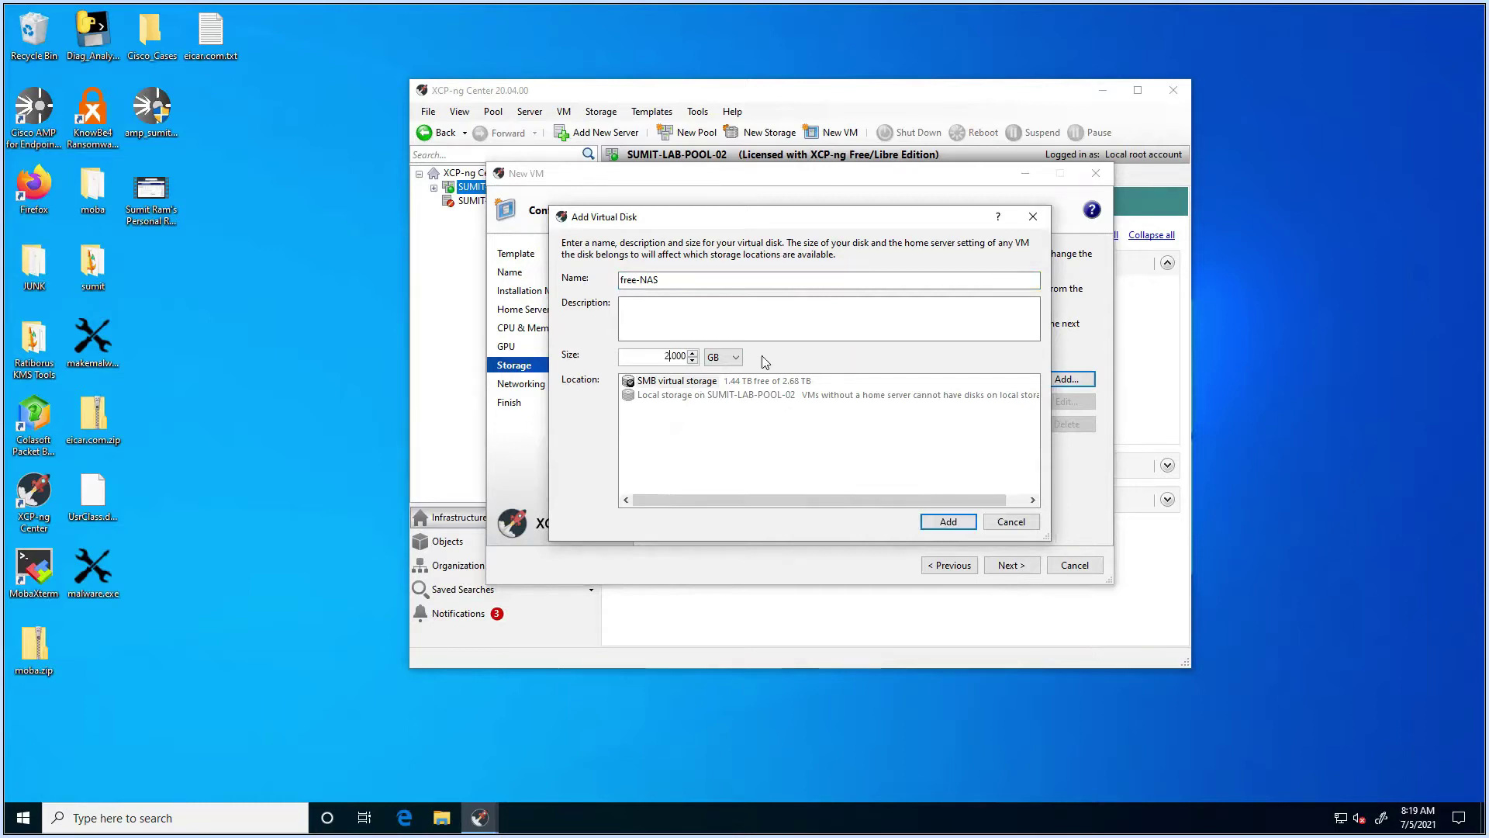
left_click(661, 385)
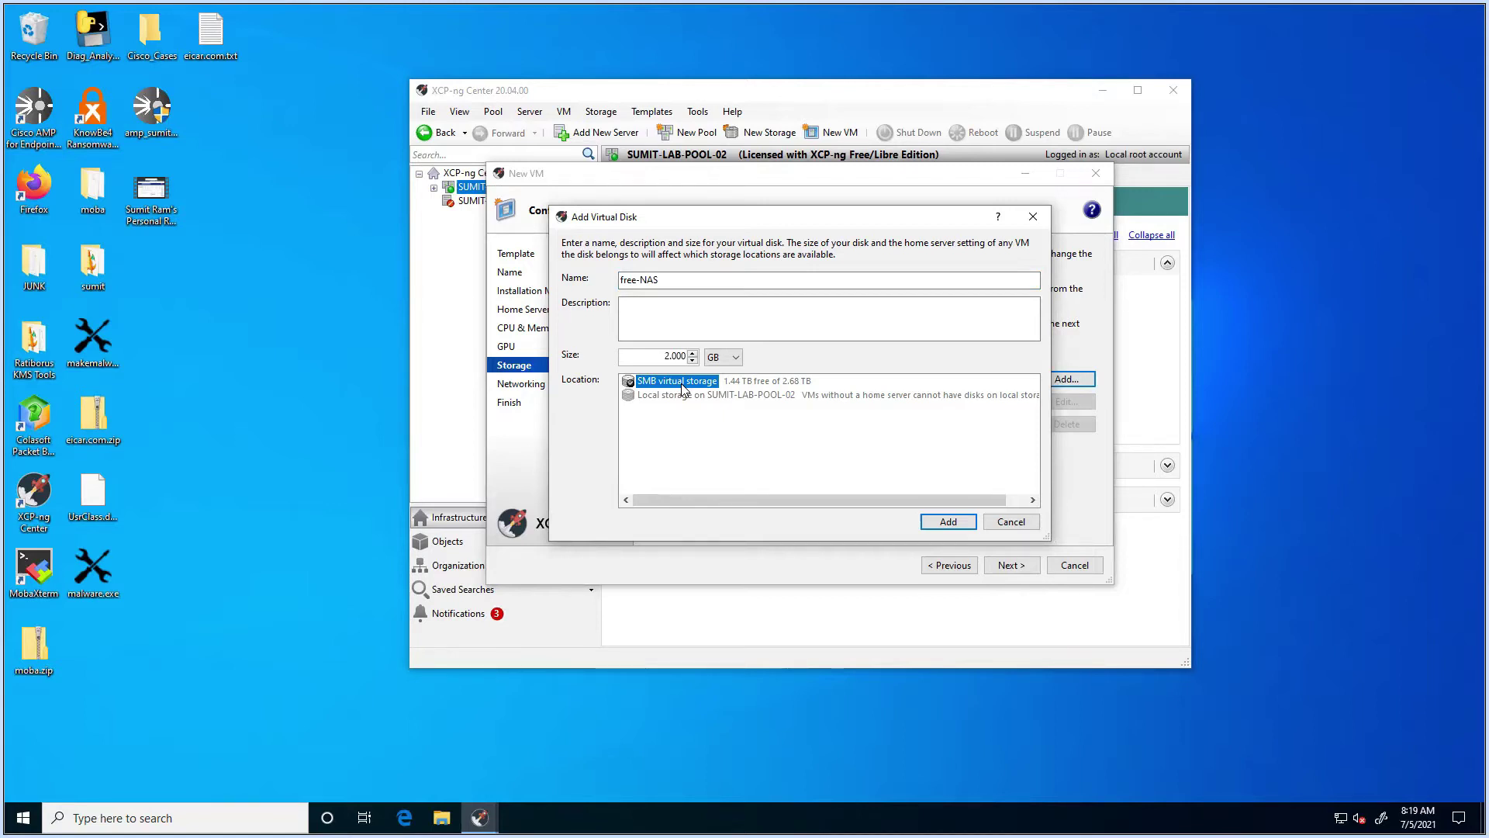
left_click(947, 521)
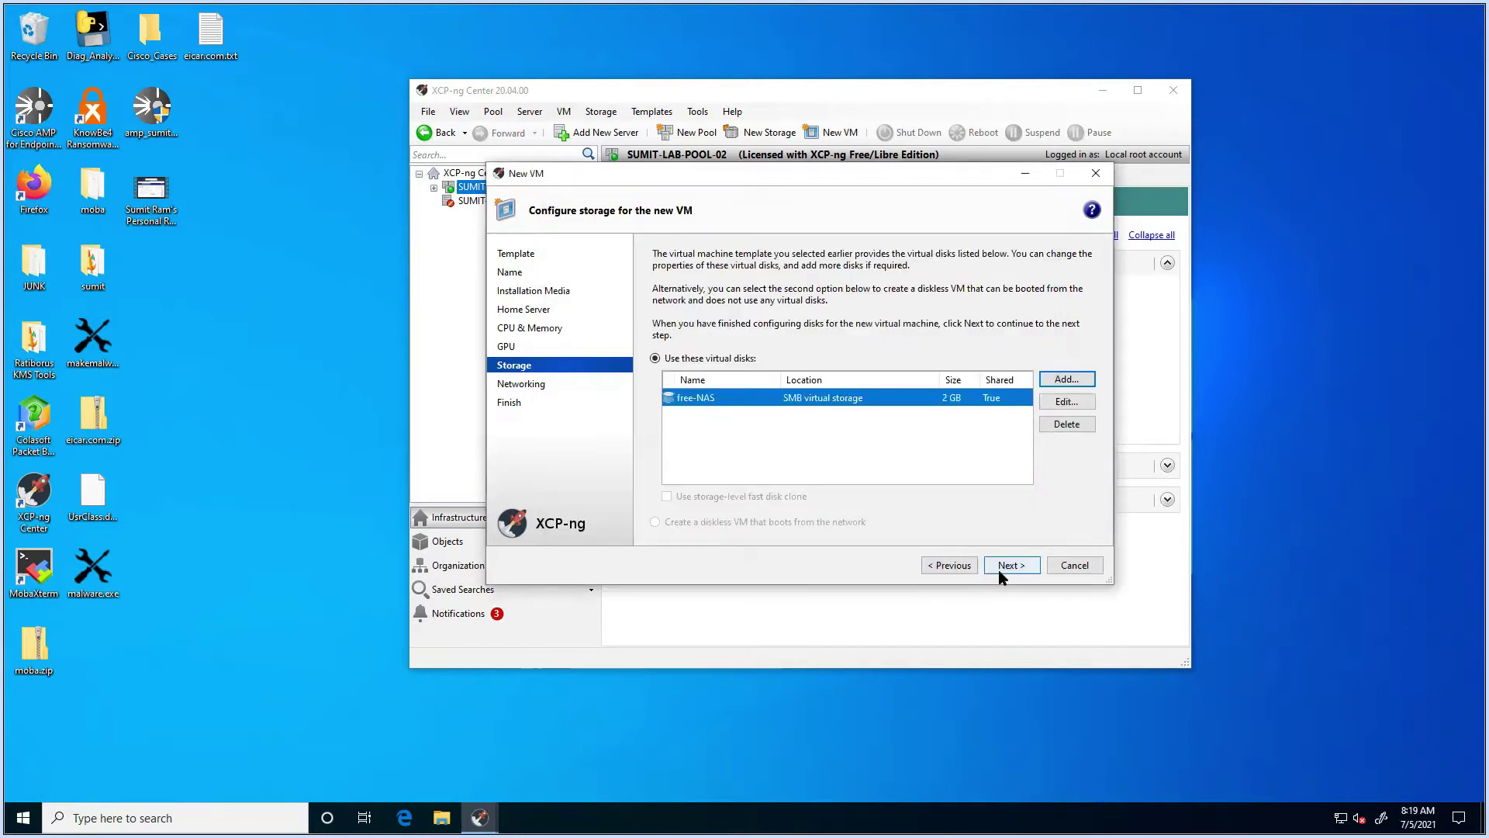
left_click(1009, 570)
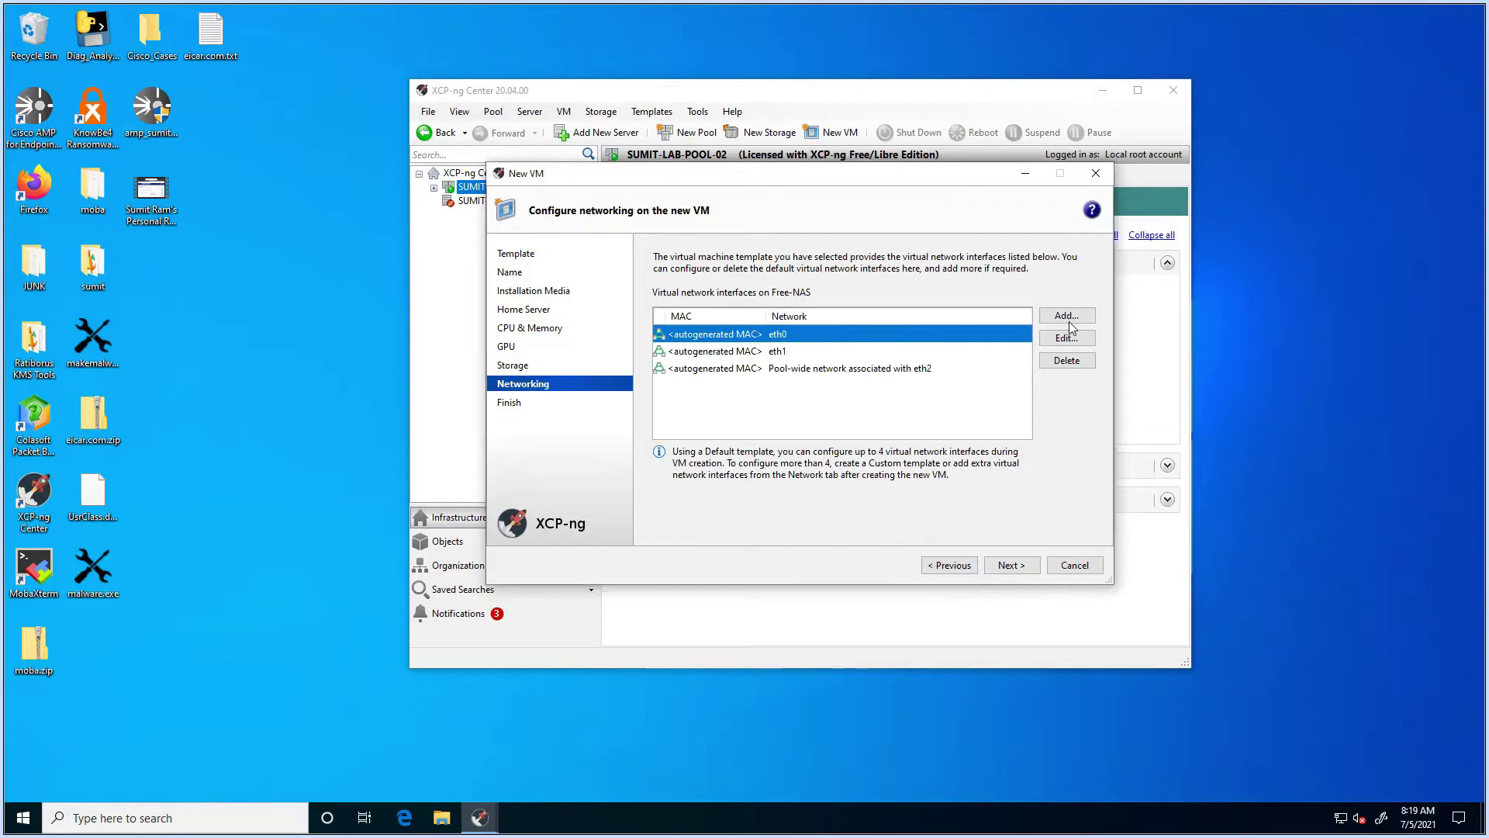
Step: Remove the eth1 and eth2 interfaces, keeping only eth0, and create the Free-NAS VM
left_click(781, 352)
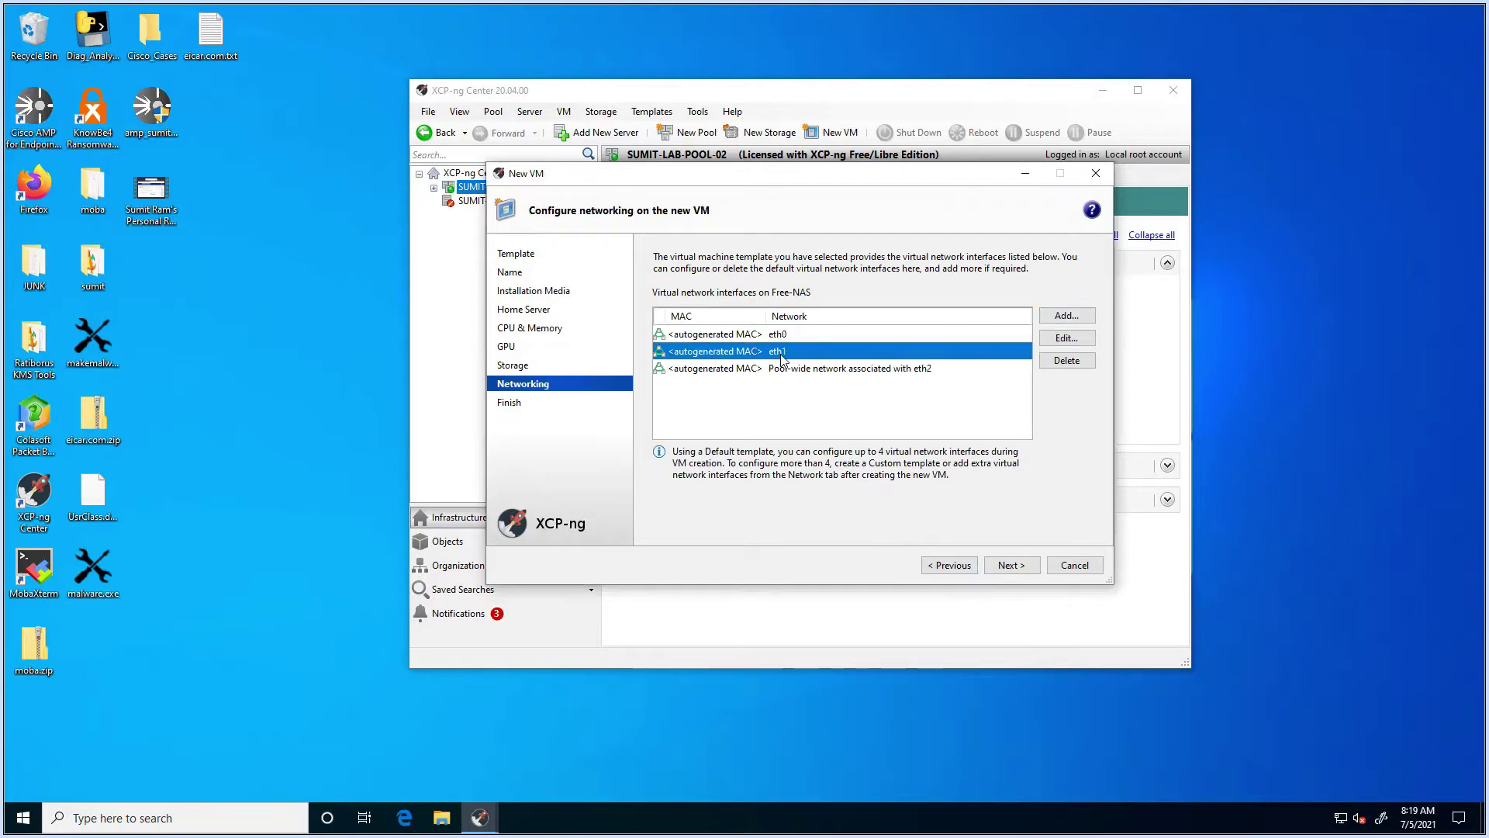
left_click(1064, 361)
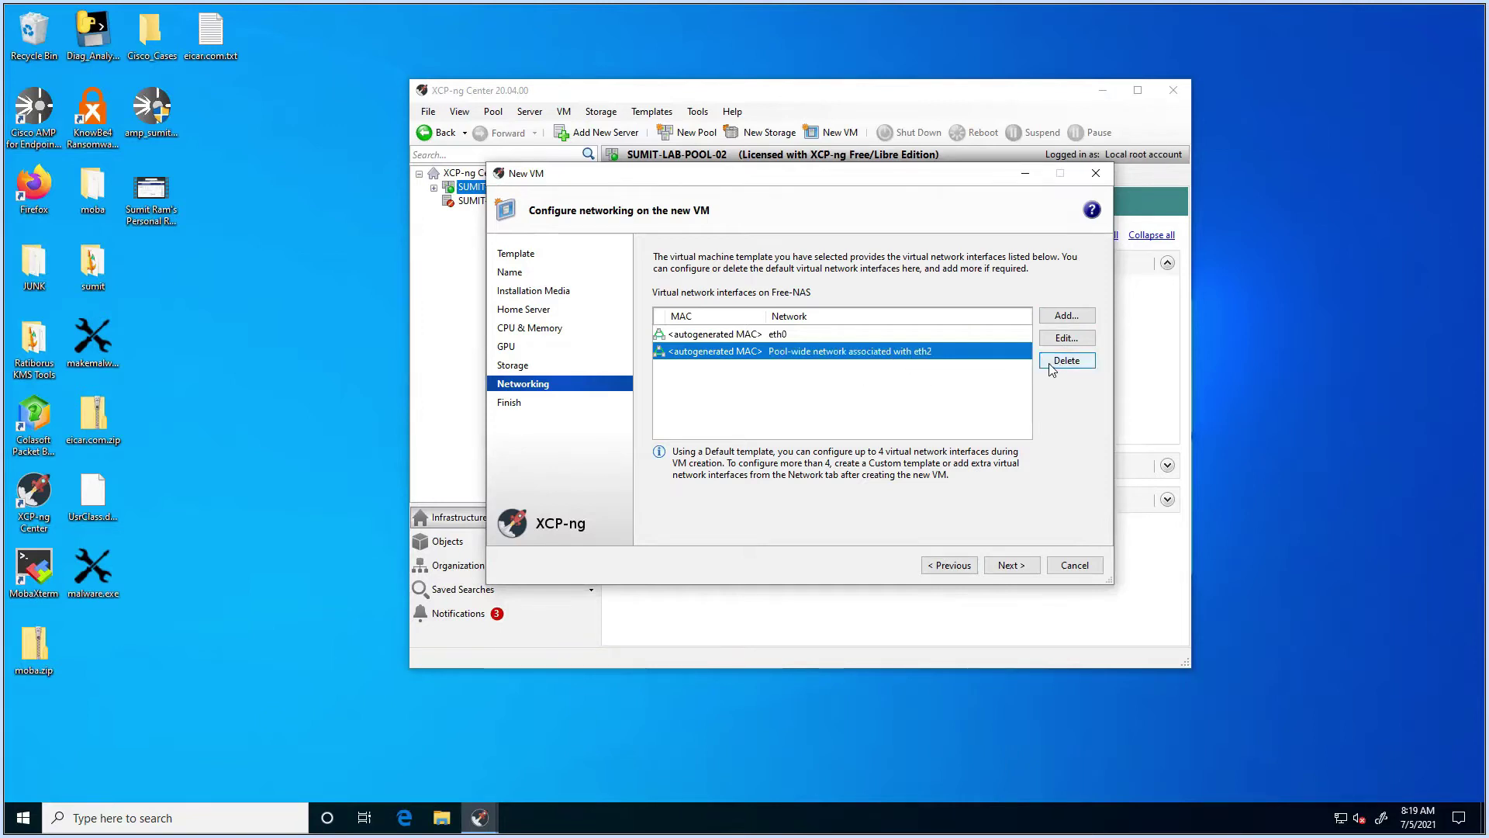
left_click(1056, 364)
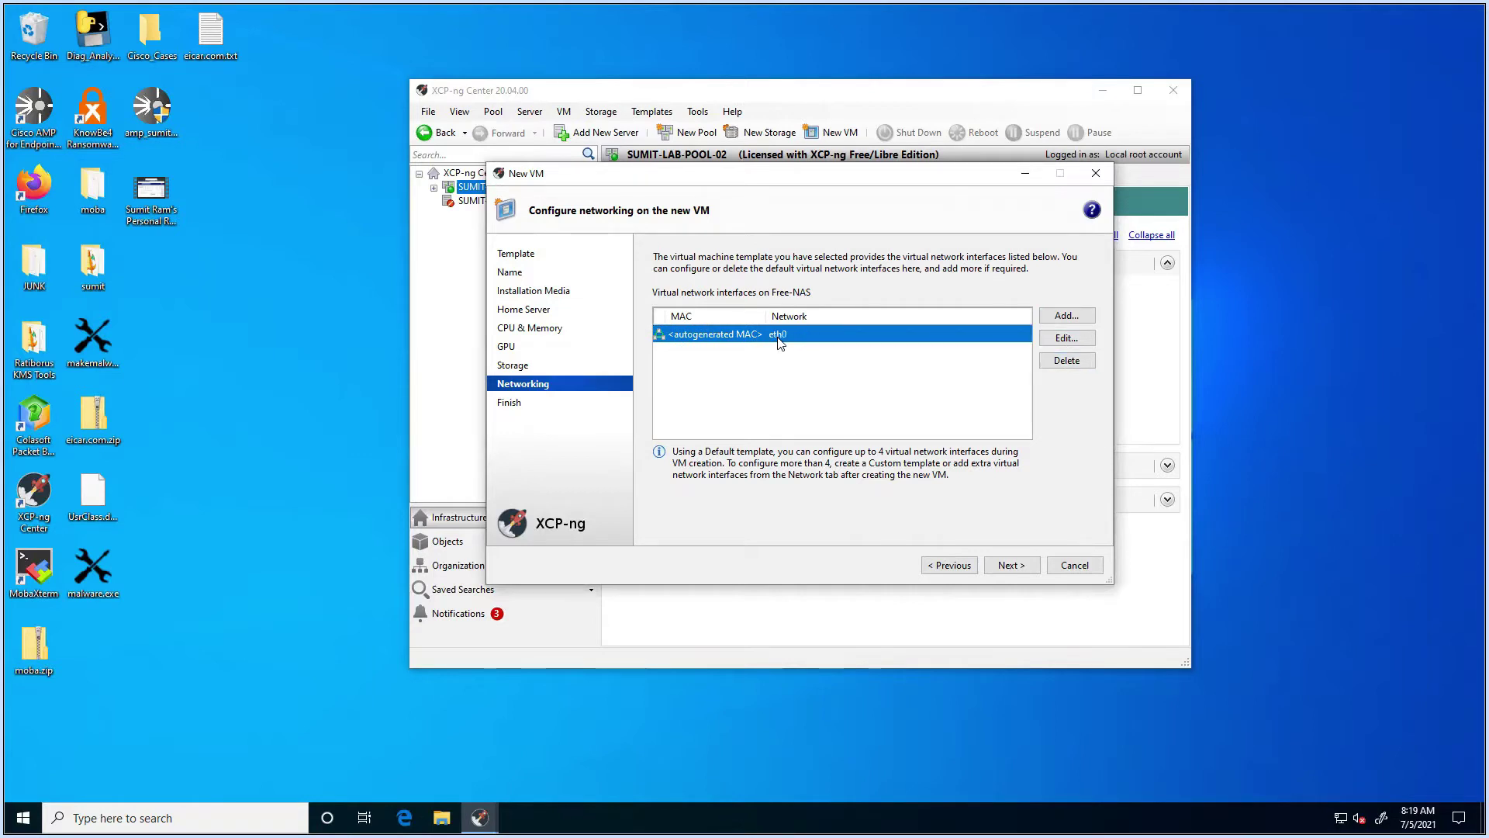
left_click(1008, 566)
scroll(924, 384, "down", 1)
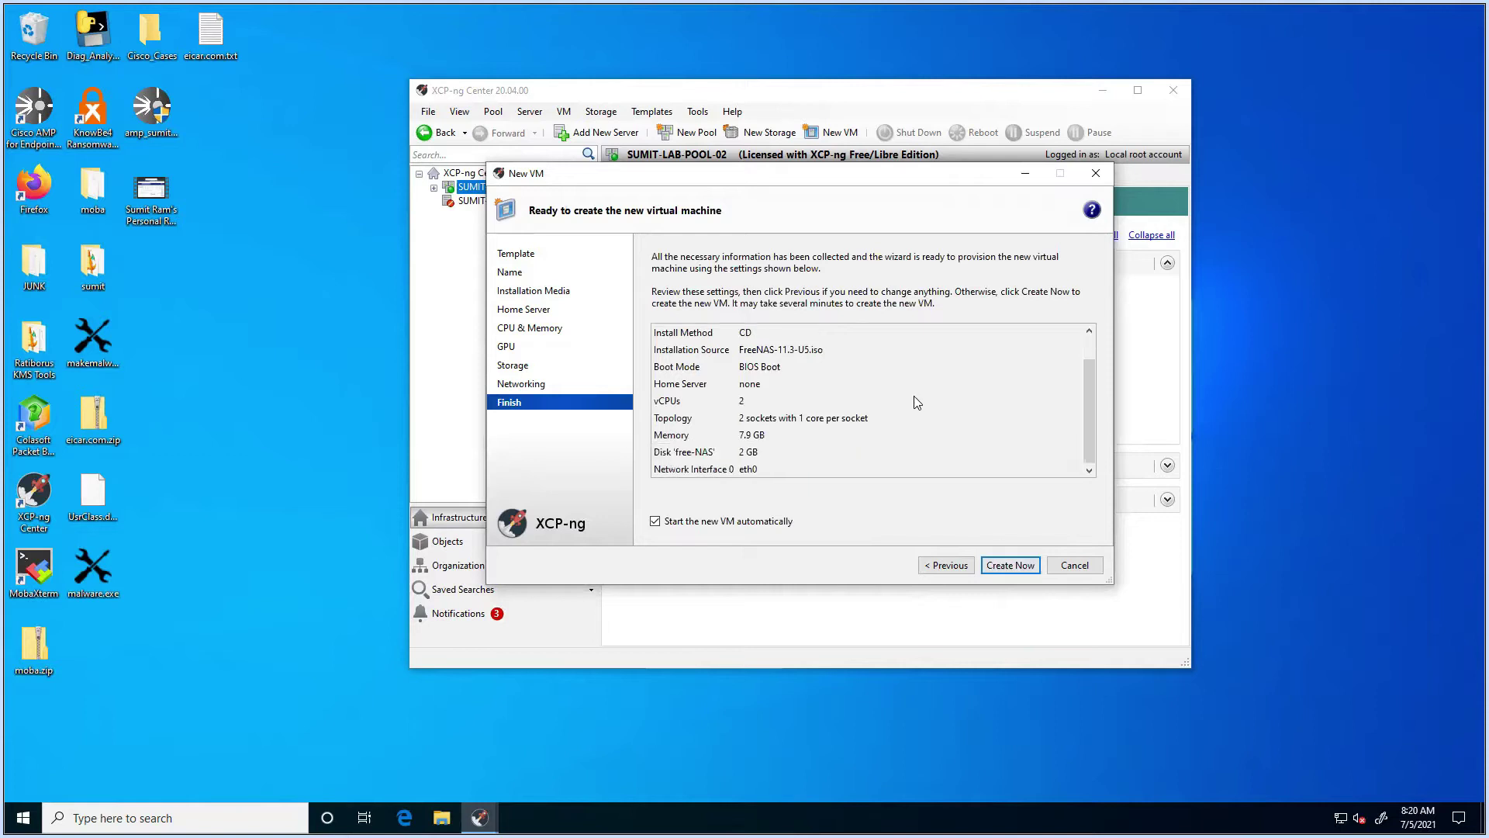
left_click(1016, 566)
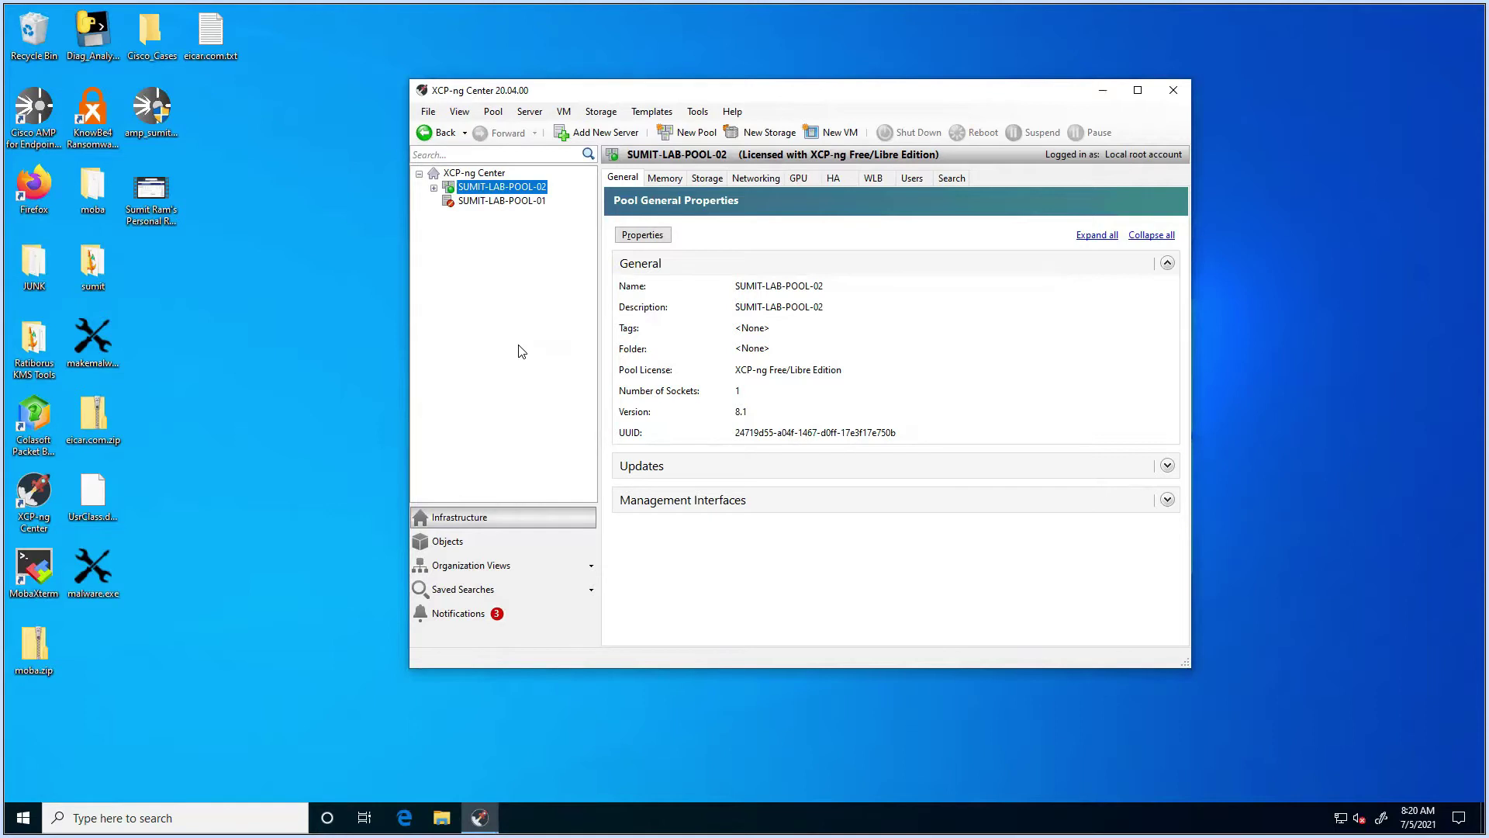
Step: Select the Free-NAS VM under the pool's host and show its console
left_click(434, 188)
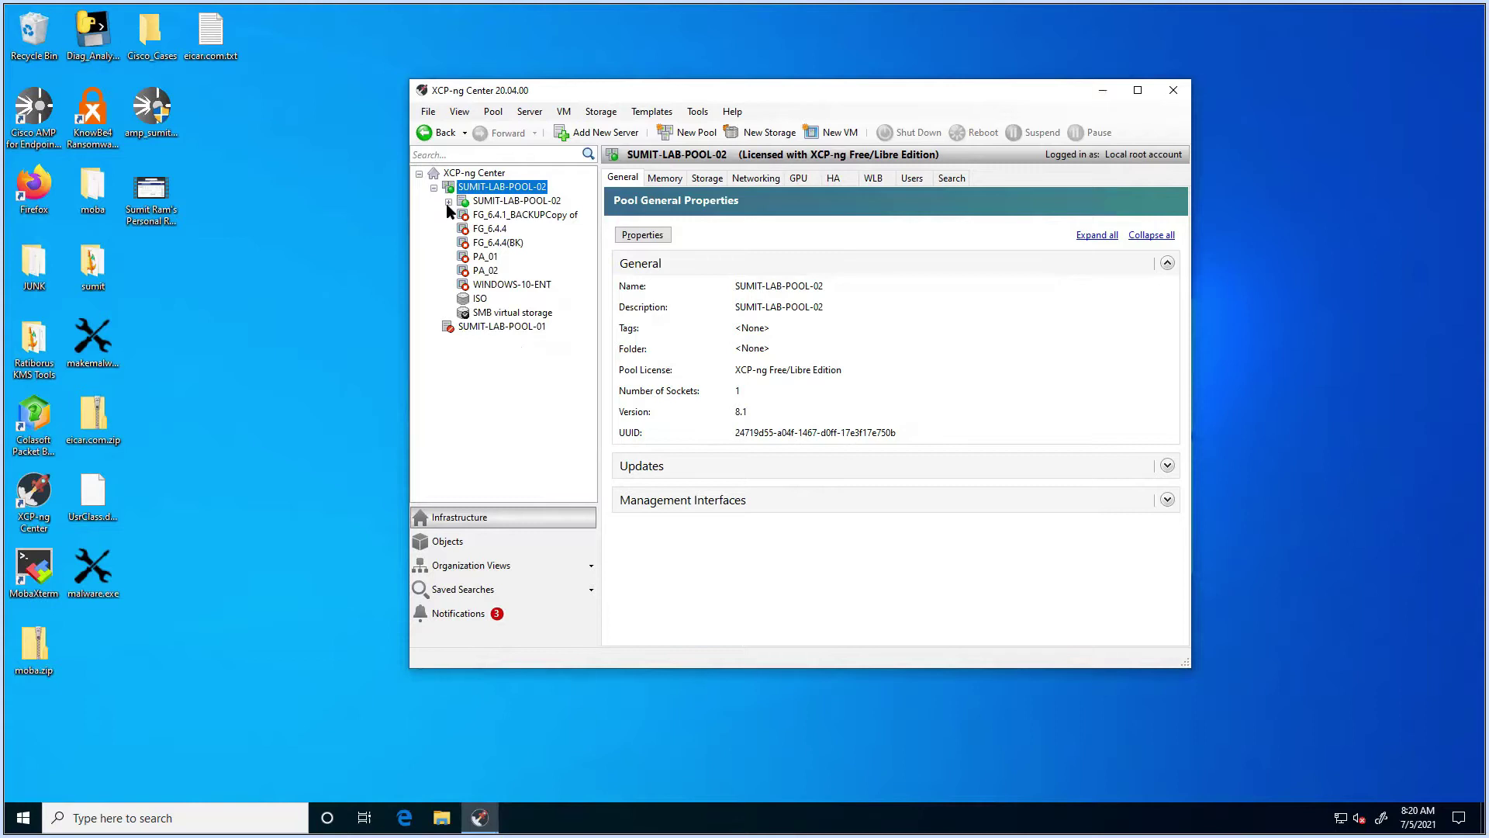
left_click(448, 202)
left_click(507, 255)
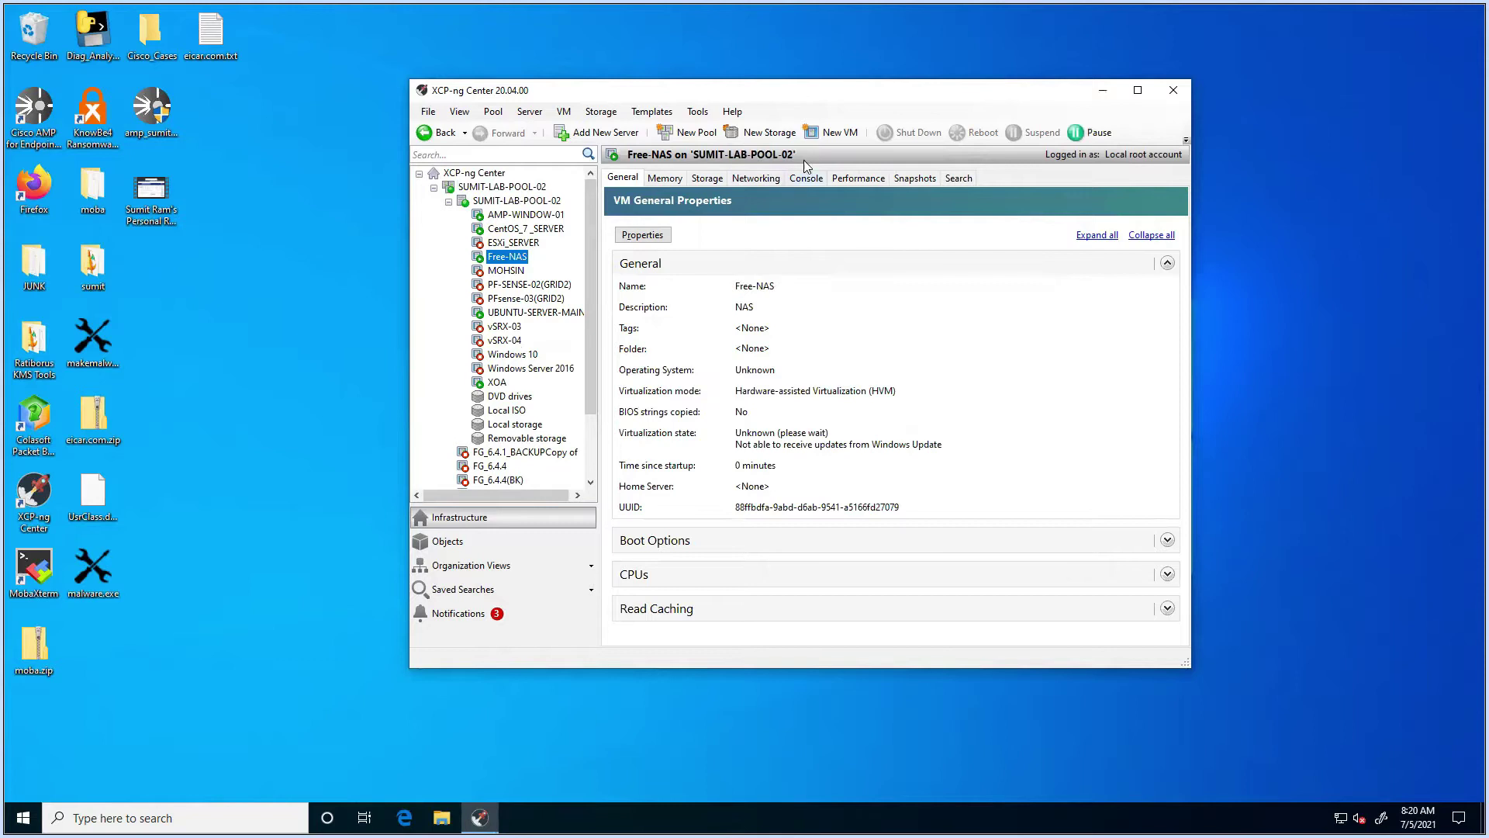
left_click(808, 179)
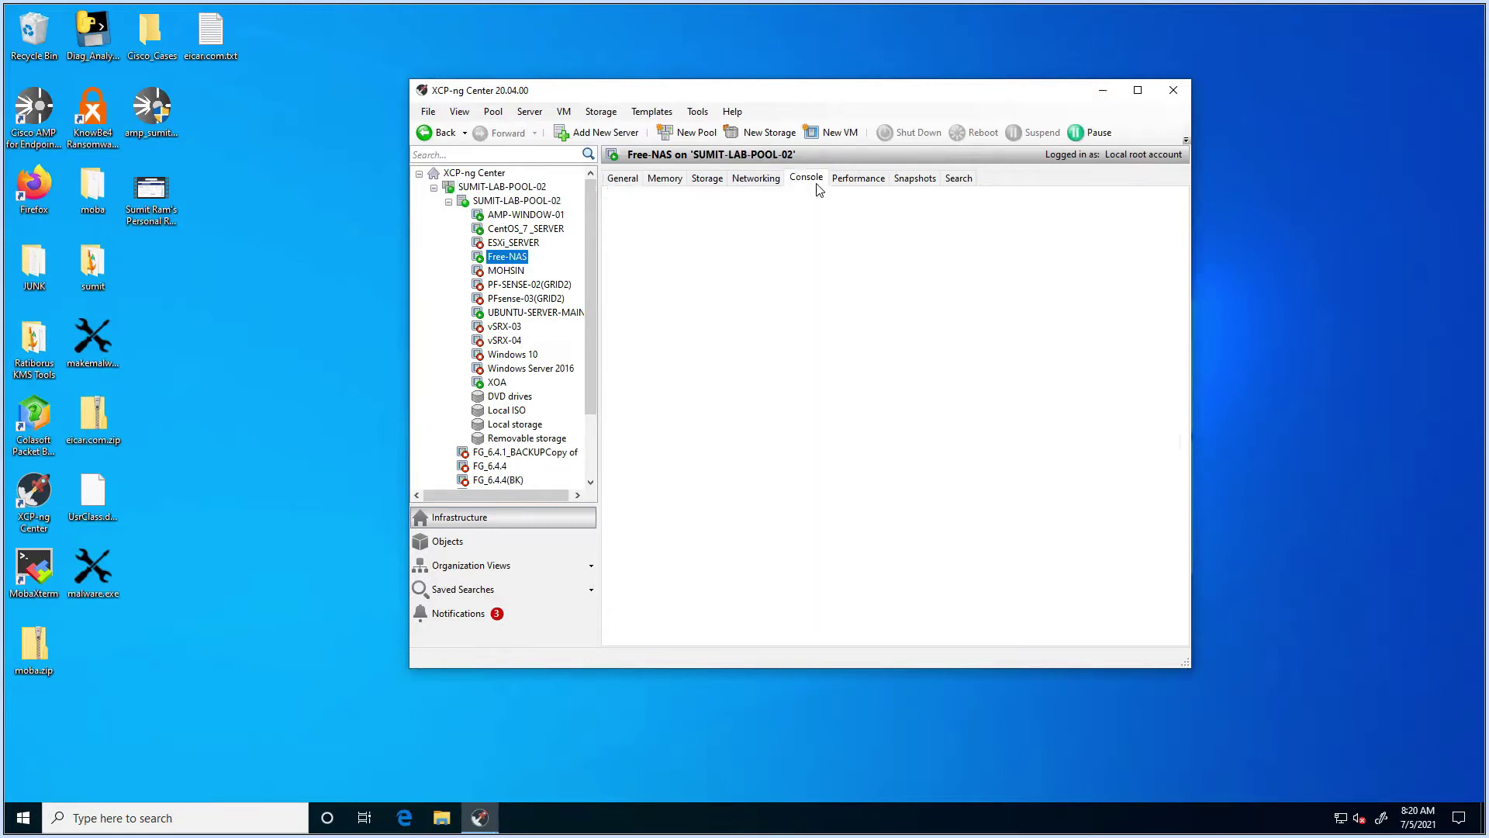
Step: Enlarge the XCP-ng Center window and close the Windows Settings pop-up
left_click_drag(861, 103, 698, 100)
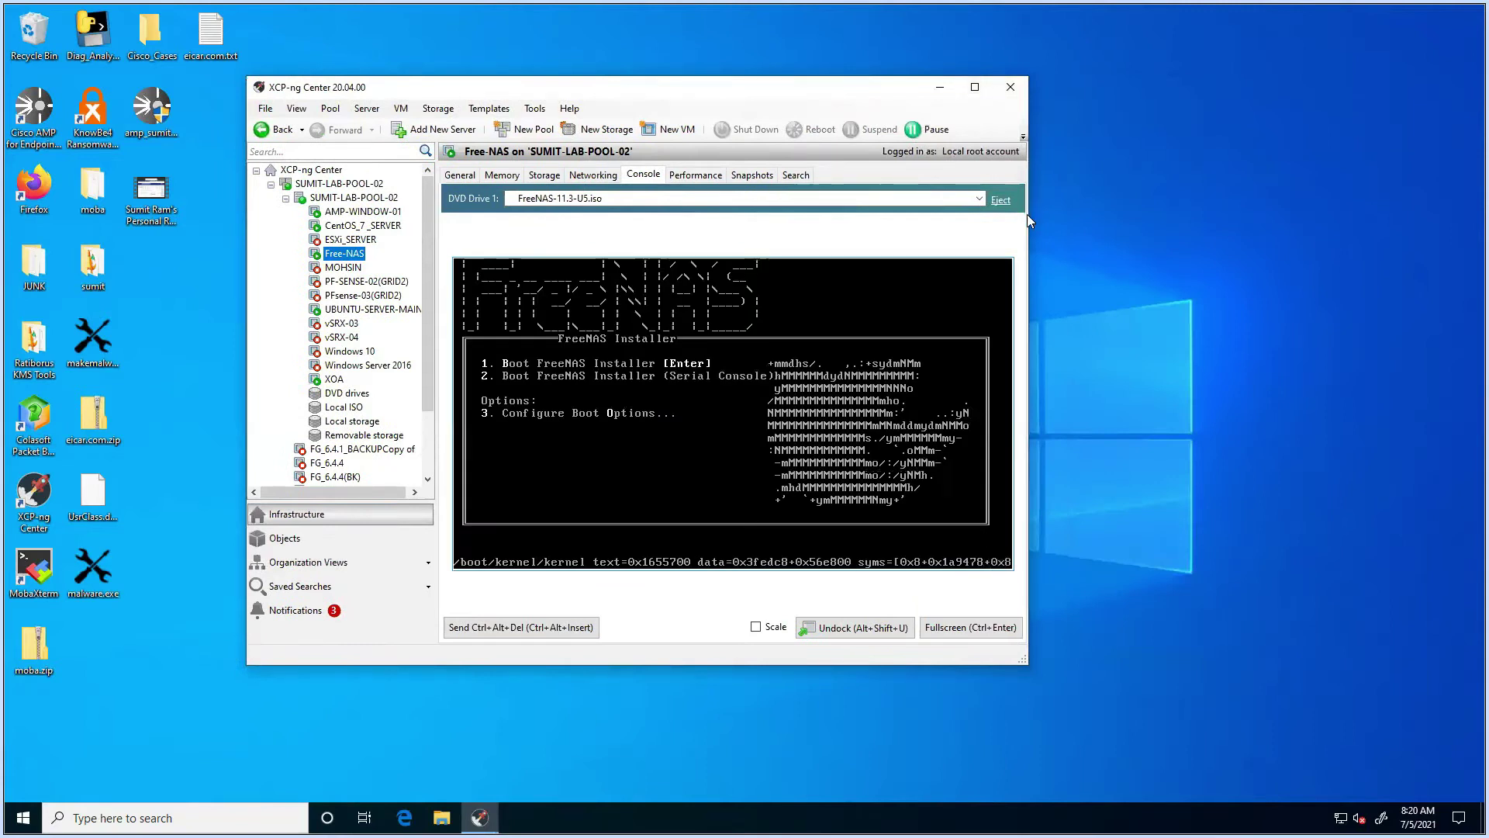
left_click_drag(1026, 215, 1338, 249)
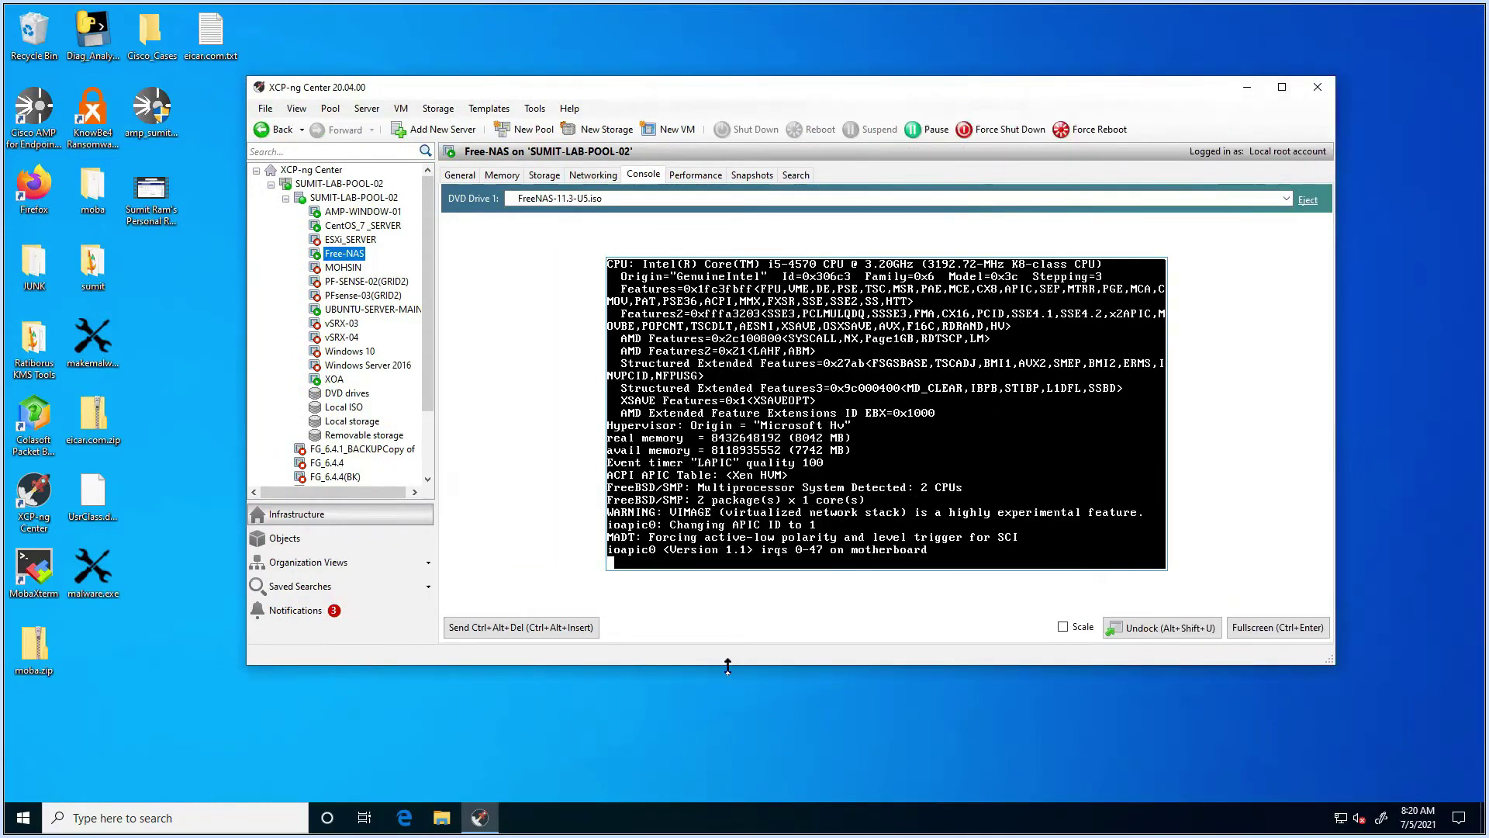
left_click_drag(727, 666, 727, 779)
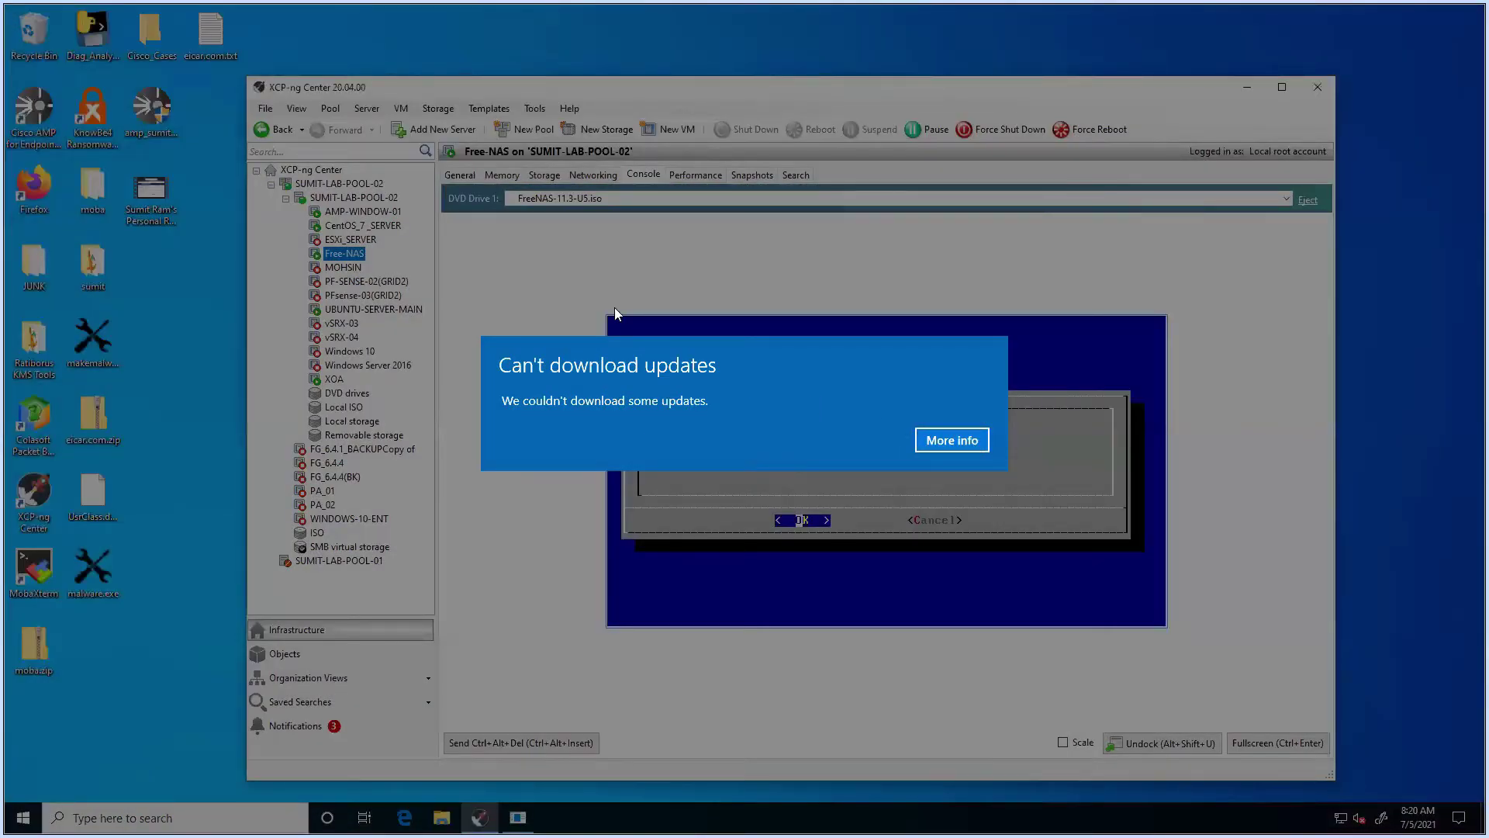
left_click(950, 441)
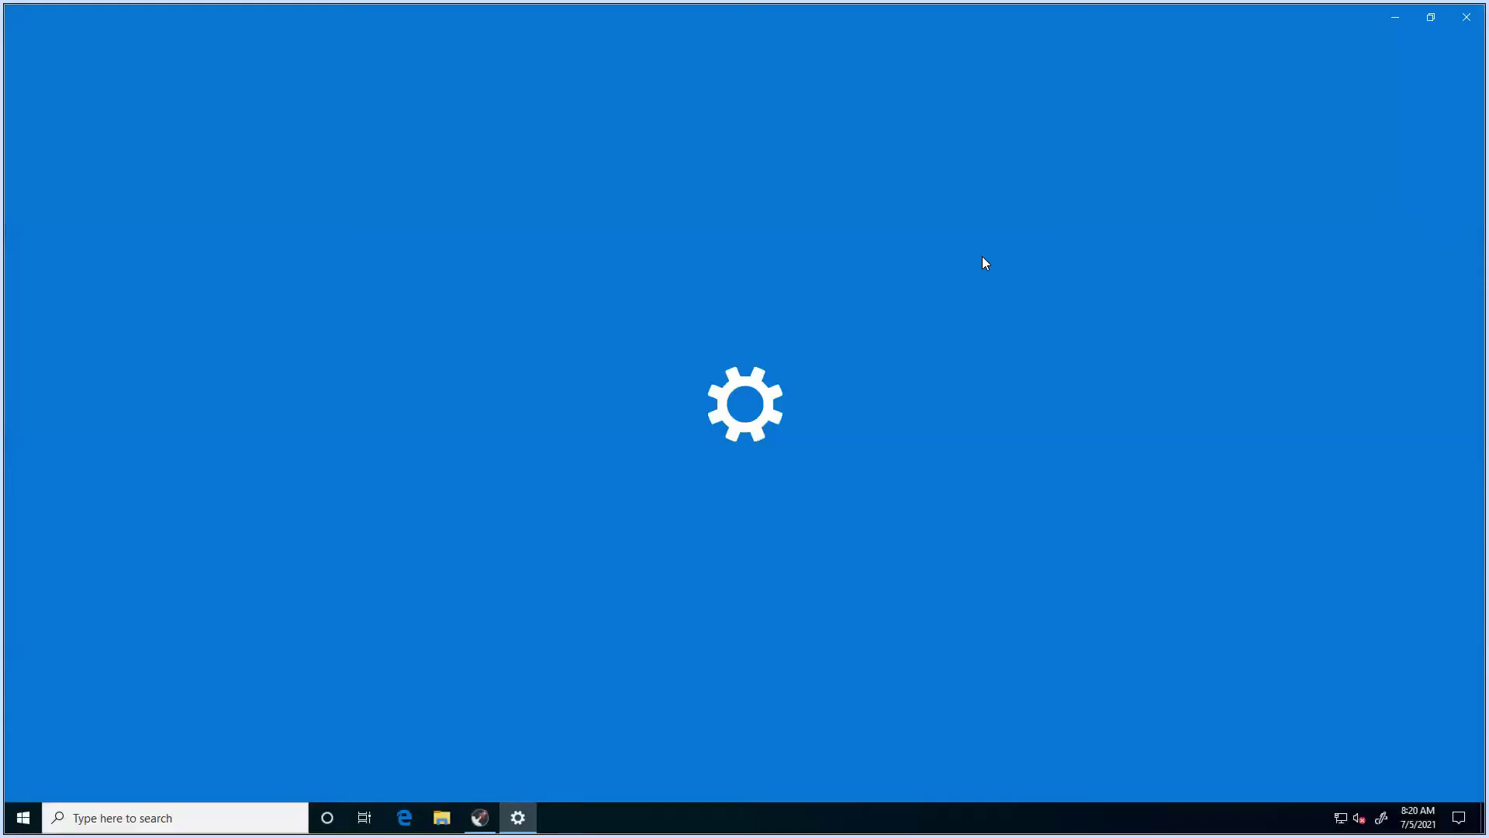
left_click(1463, 17)
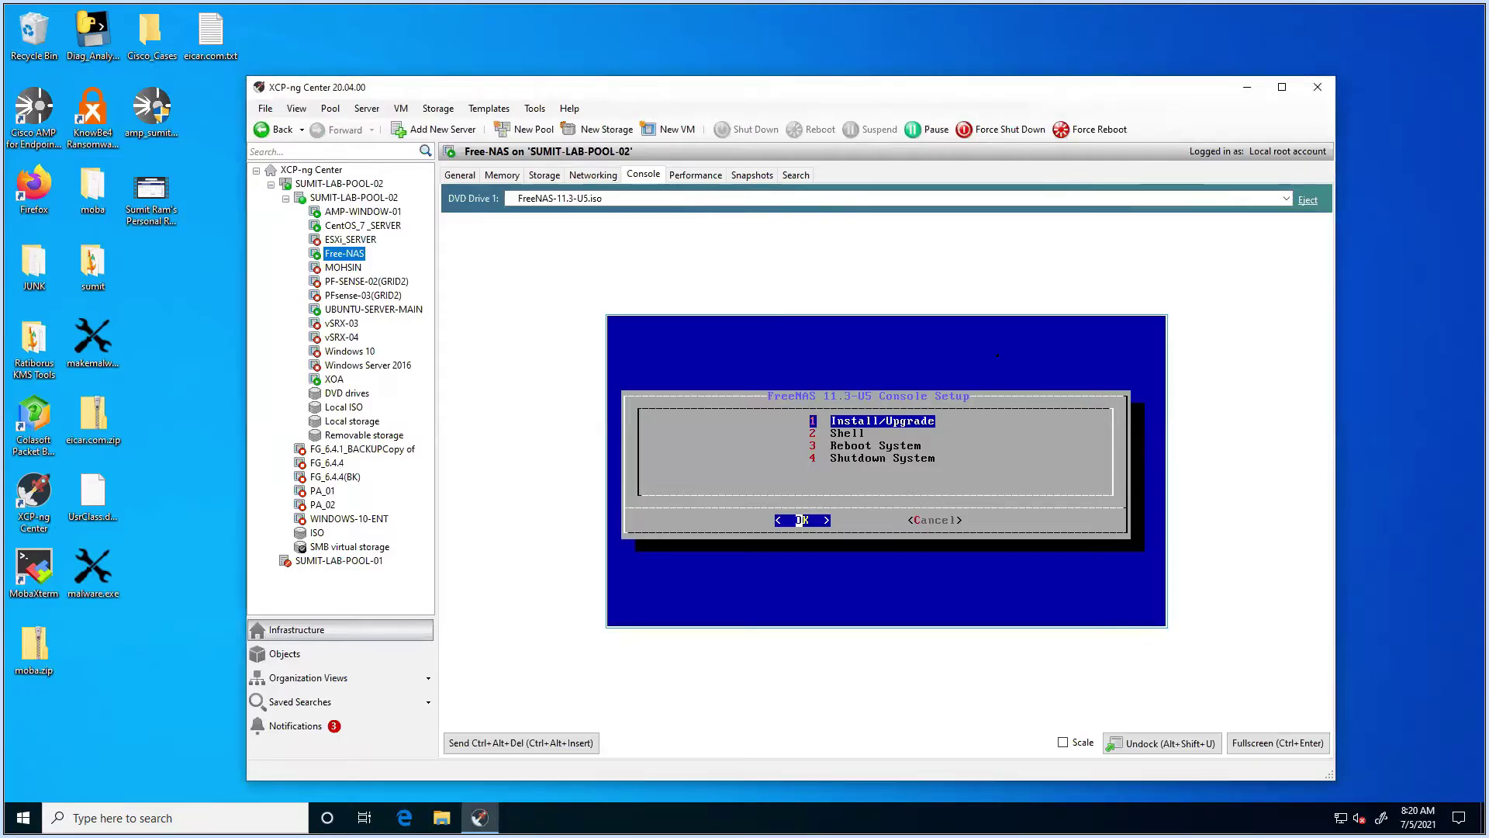
Step: Start Install/Upgrade onto drive ada0, agreeing to erase it
key("Down")
key("Up")
key("Return")
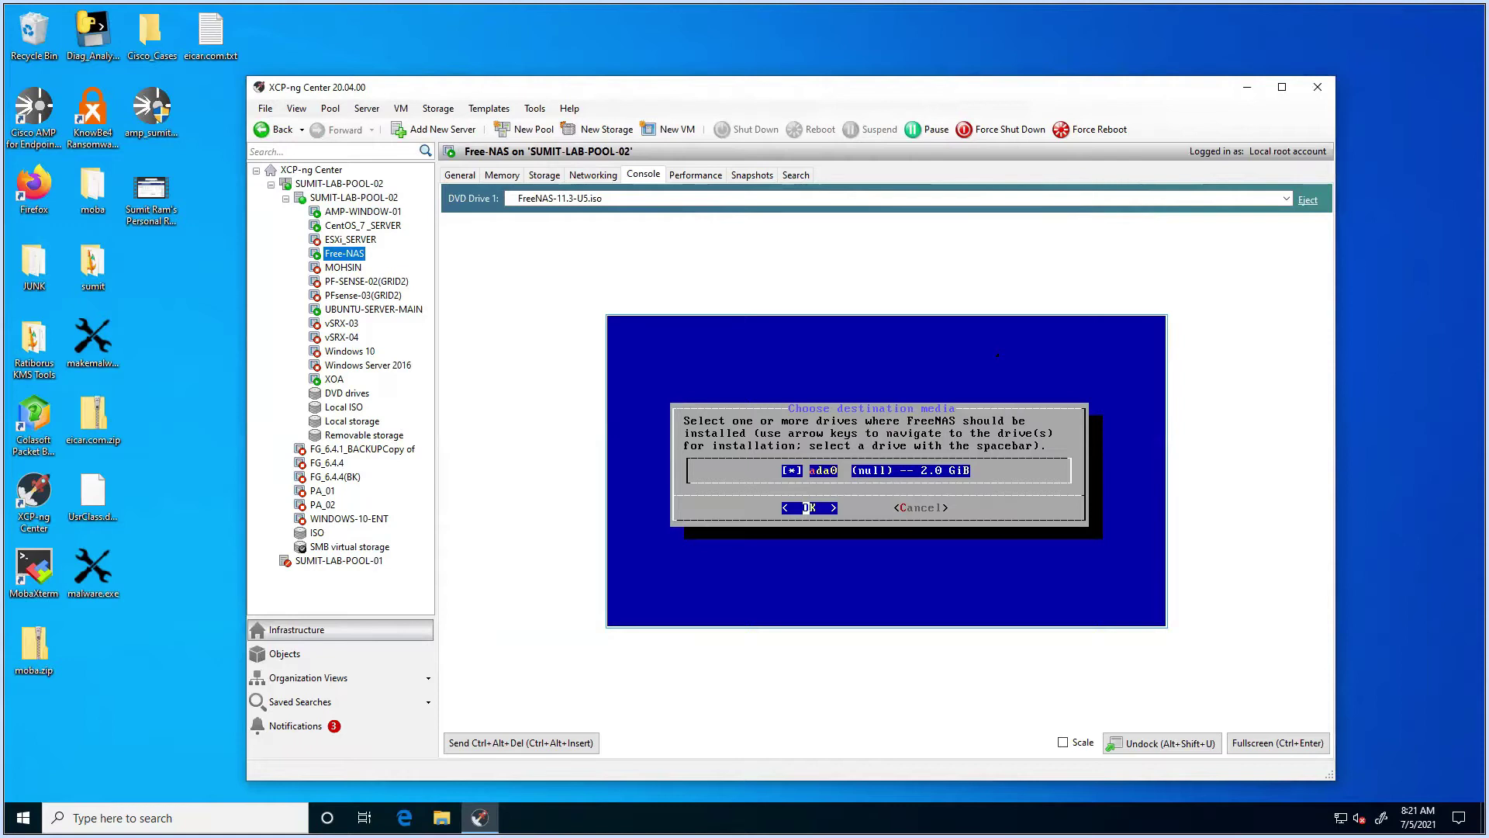
key("Right")
key("Left")
key("Return")
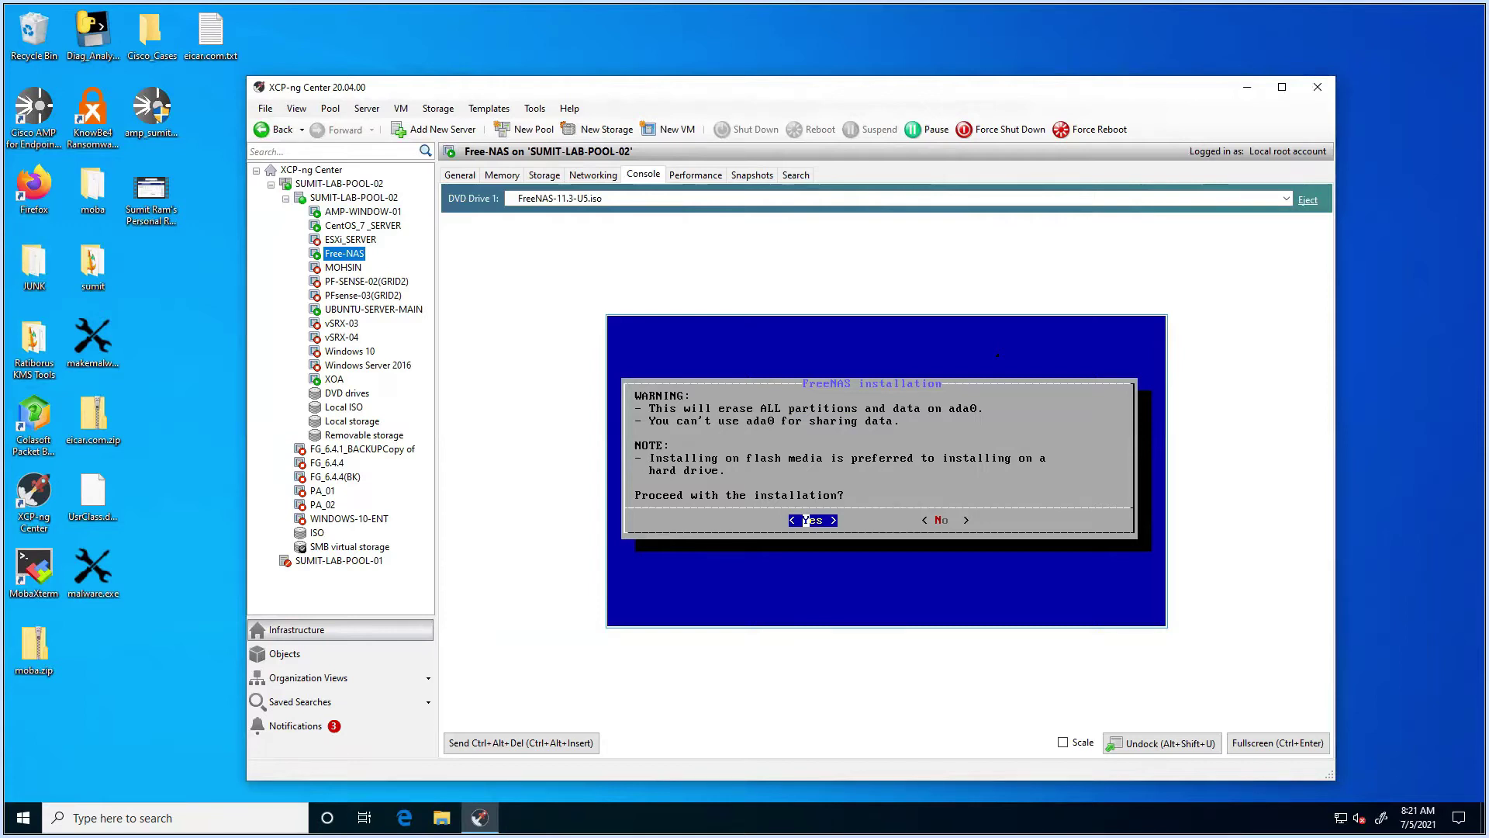
key("Return")
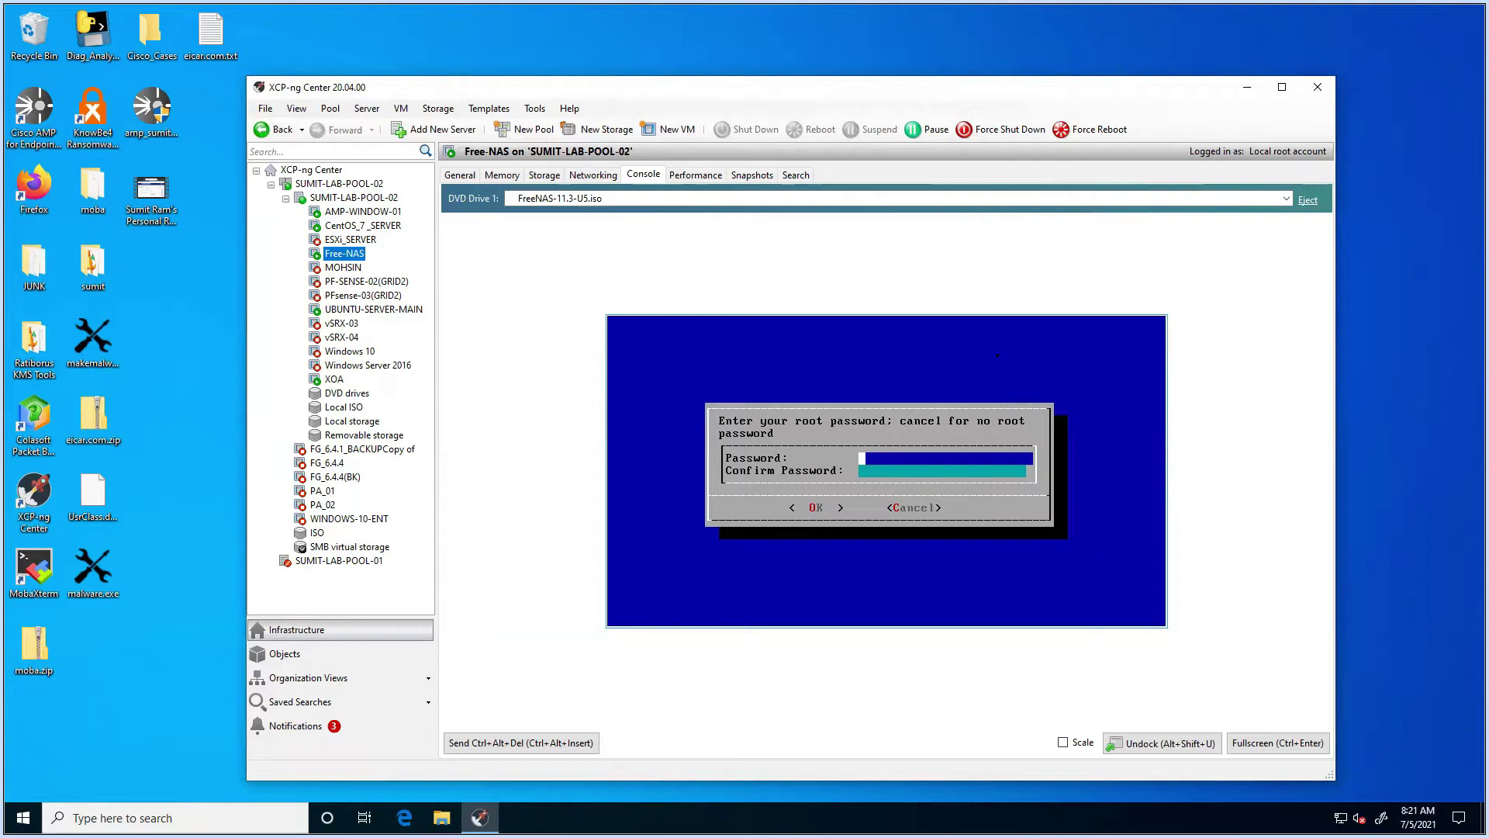
Step: Enter and confirm the root password and choose BIOS boot mode
type("*************")
key("Down")
type("**********")
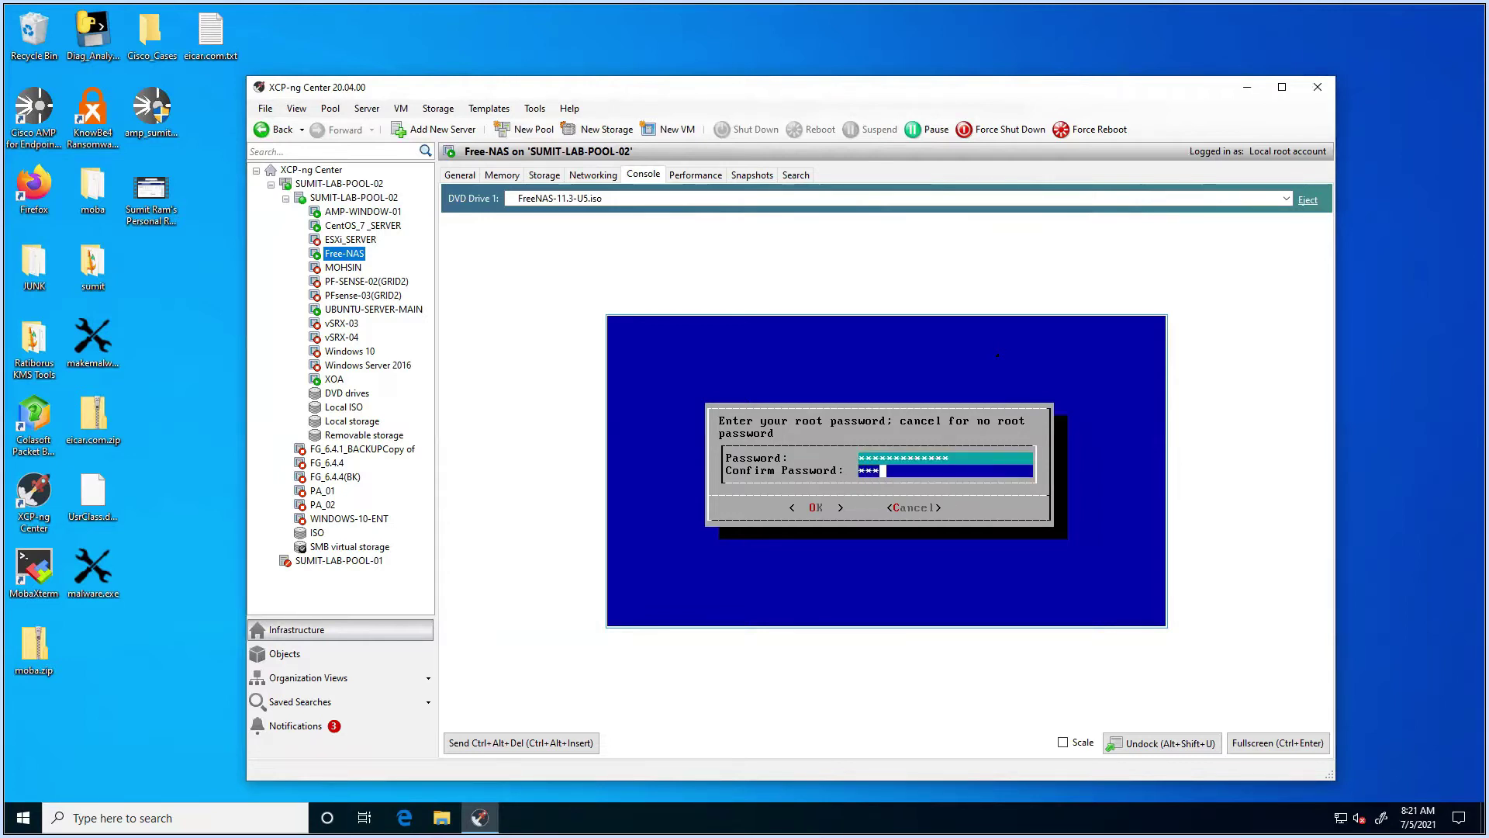
type("***")
key("Tab")
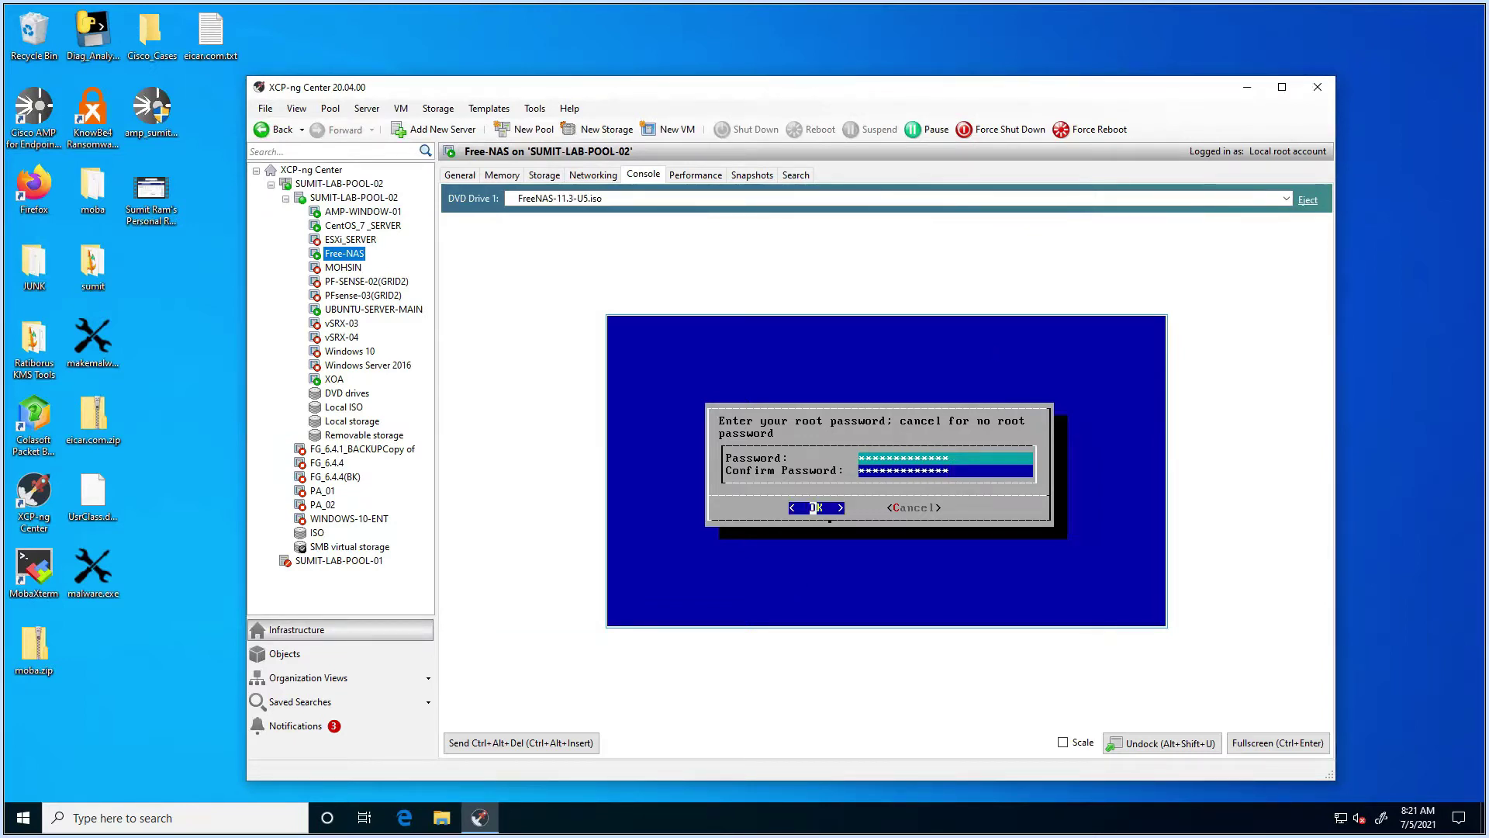
key("Return")
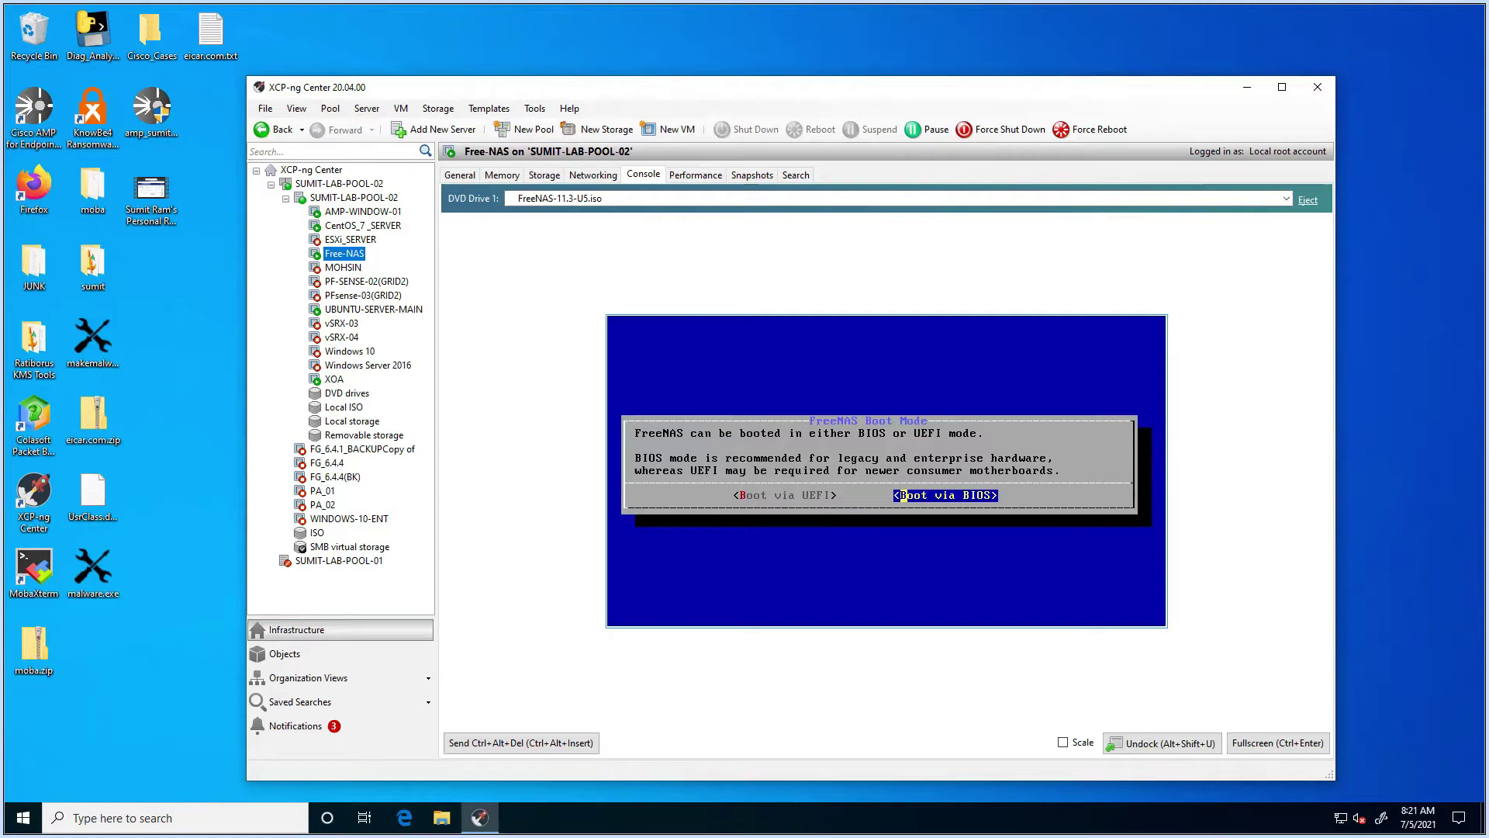
key("Return")
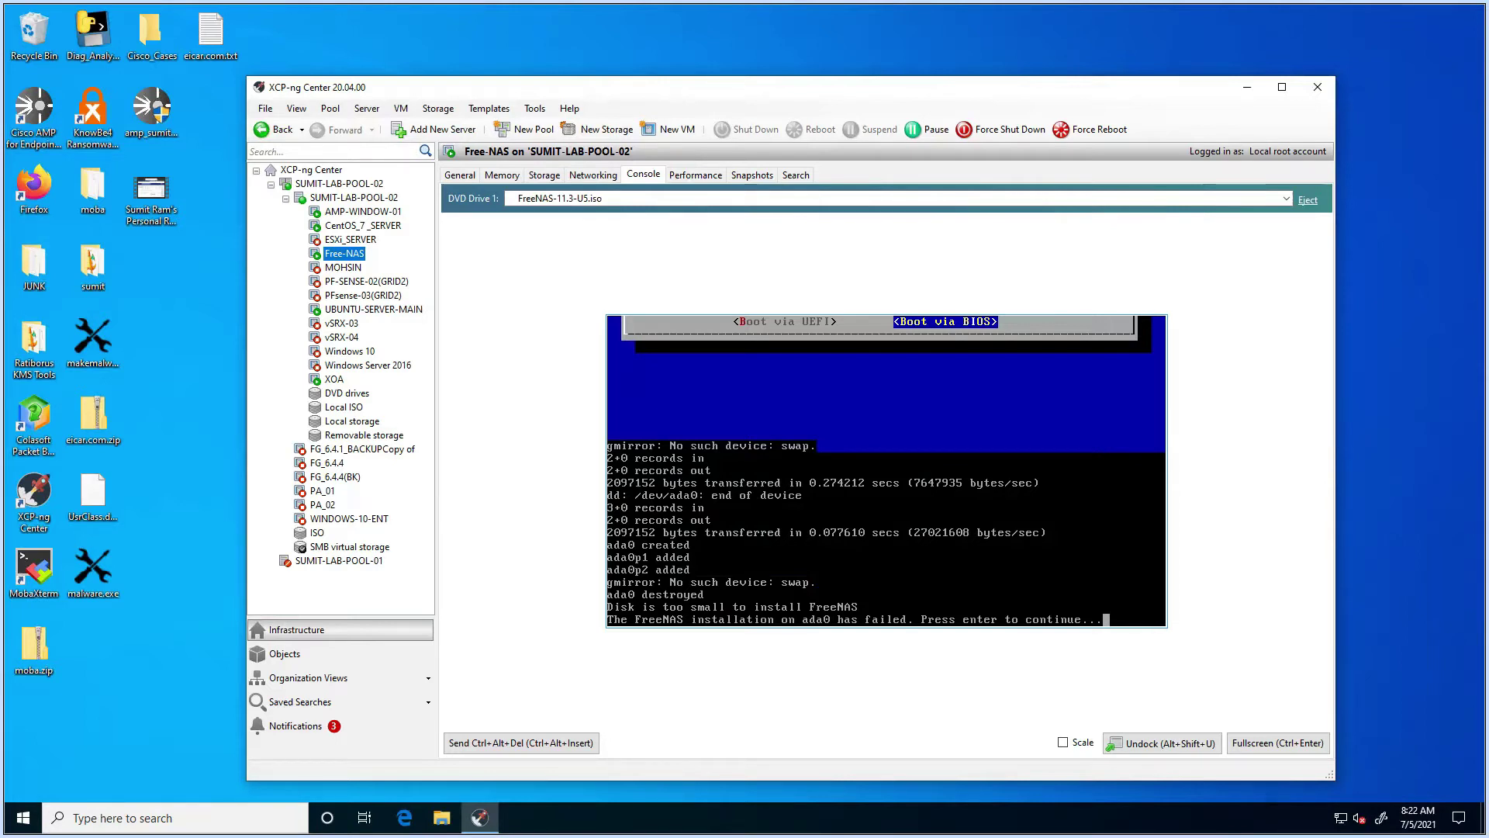
Step: Dismiss the failure, reboot the VM, pause autoboot, and restart Install/Upgrade
key("Return")
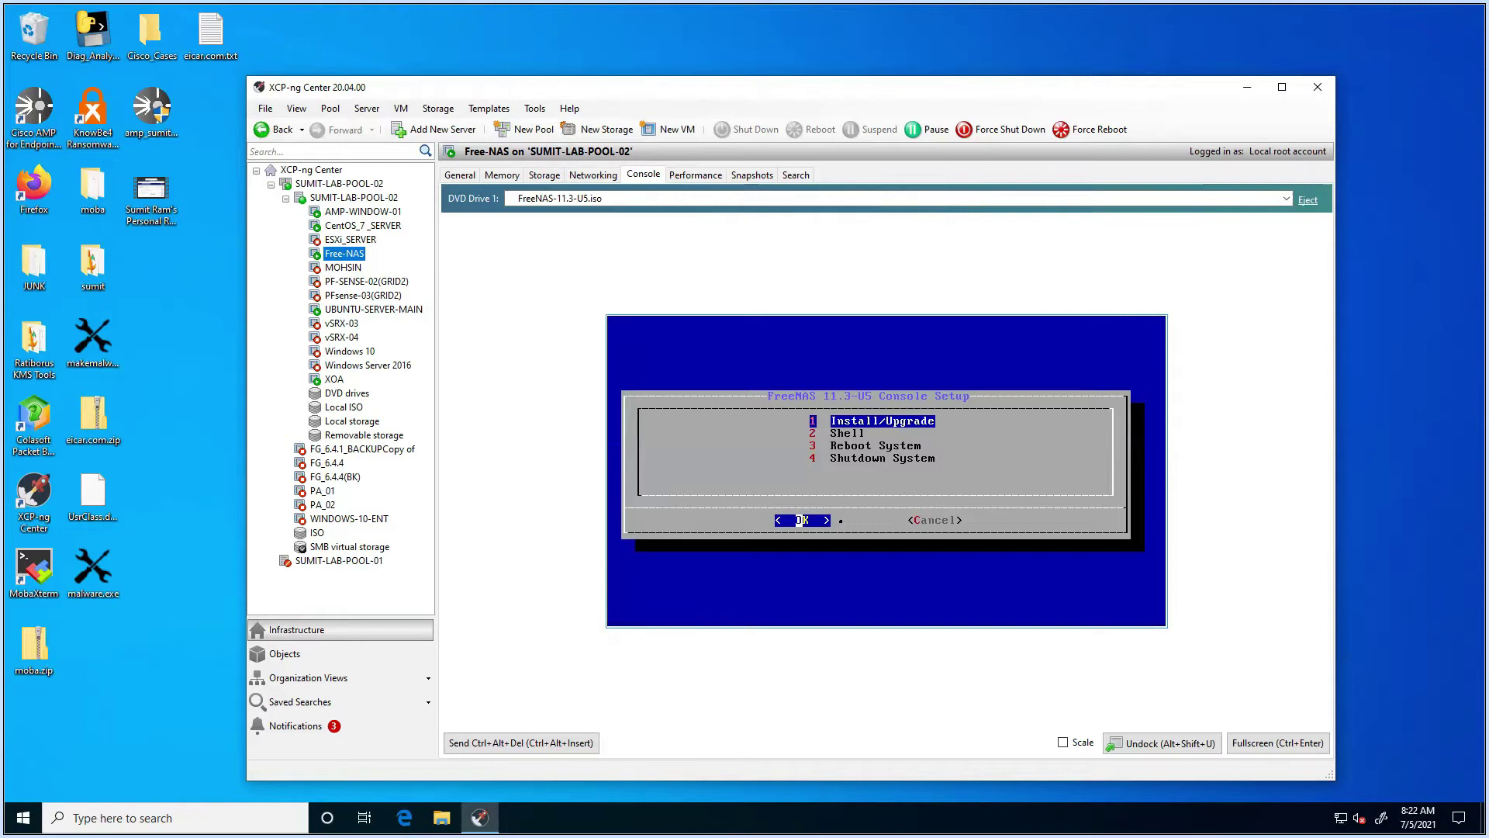
key("Down")
key("Down")
key("Return")
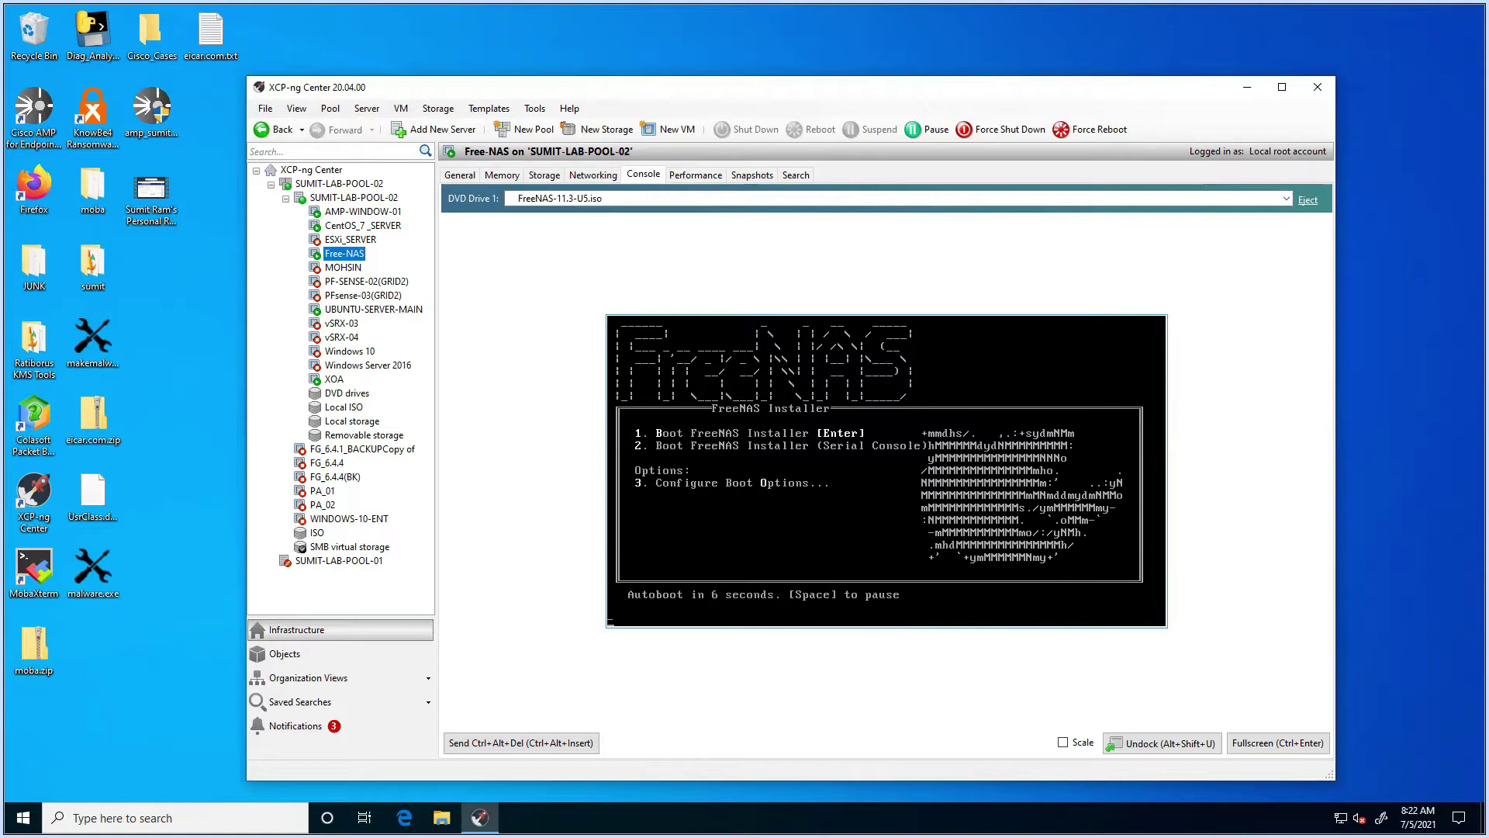
key("Return")
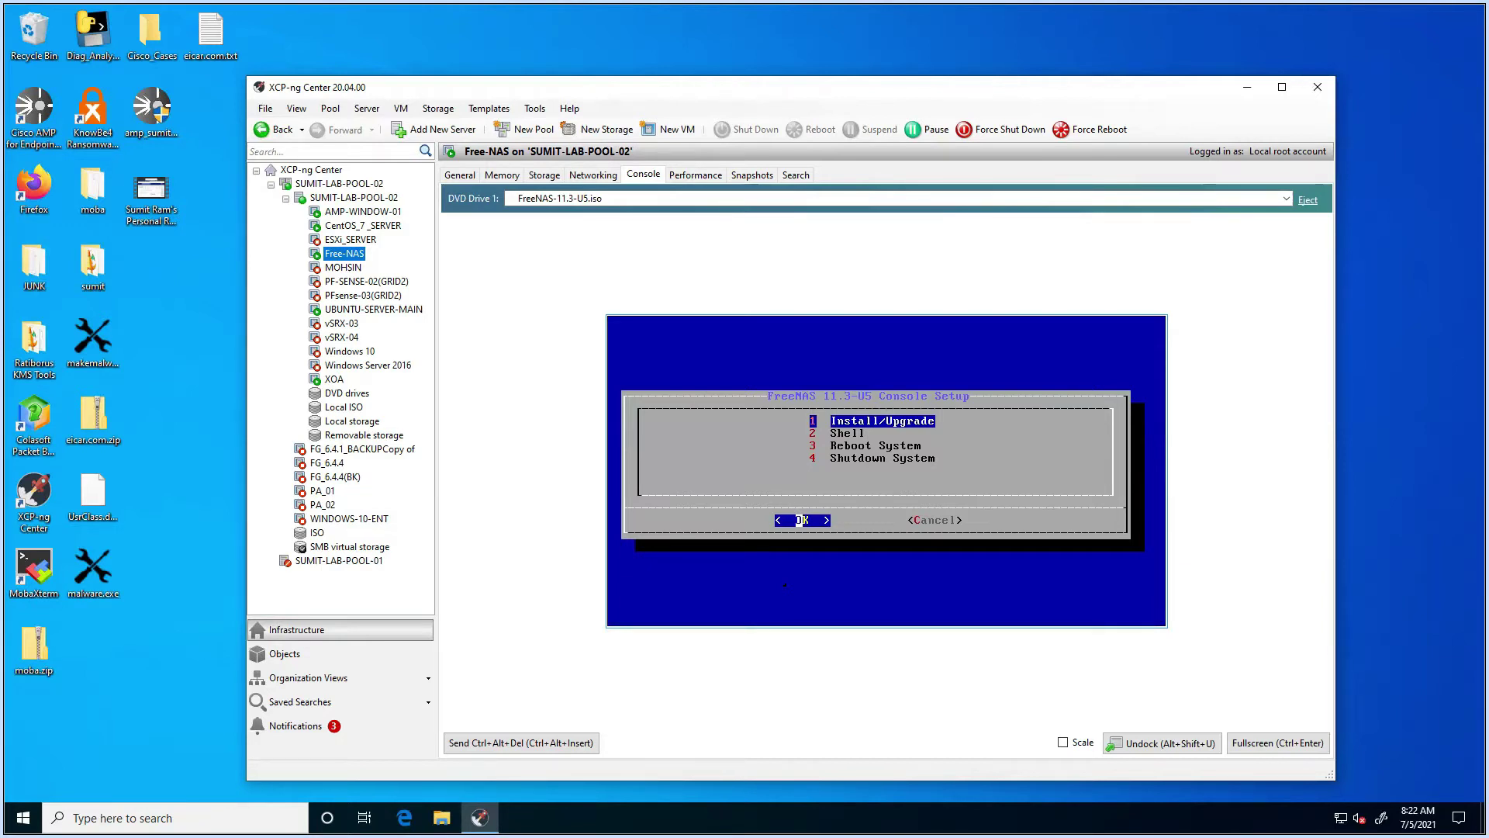
key("Return")
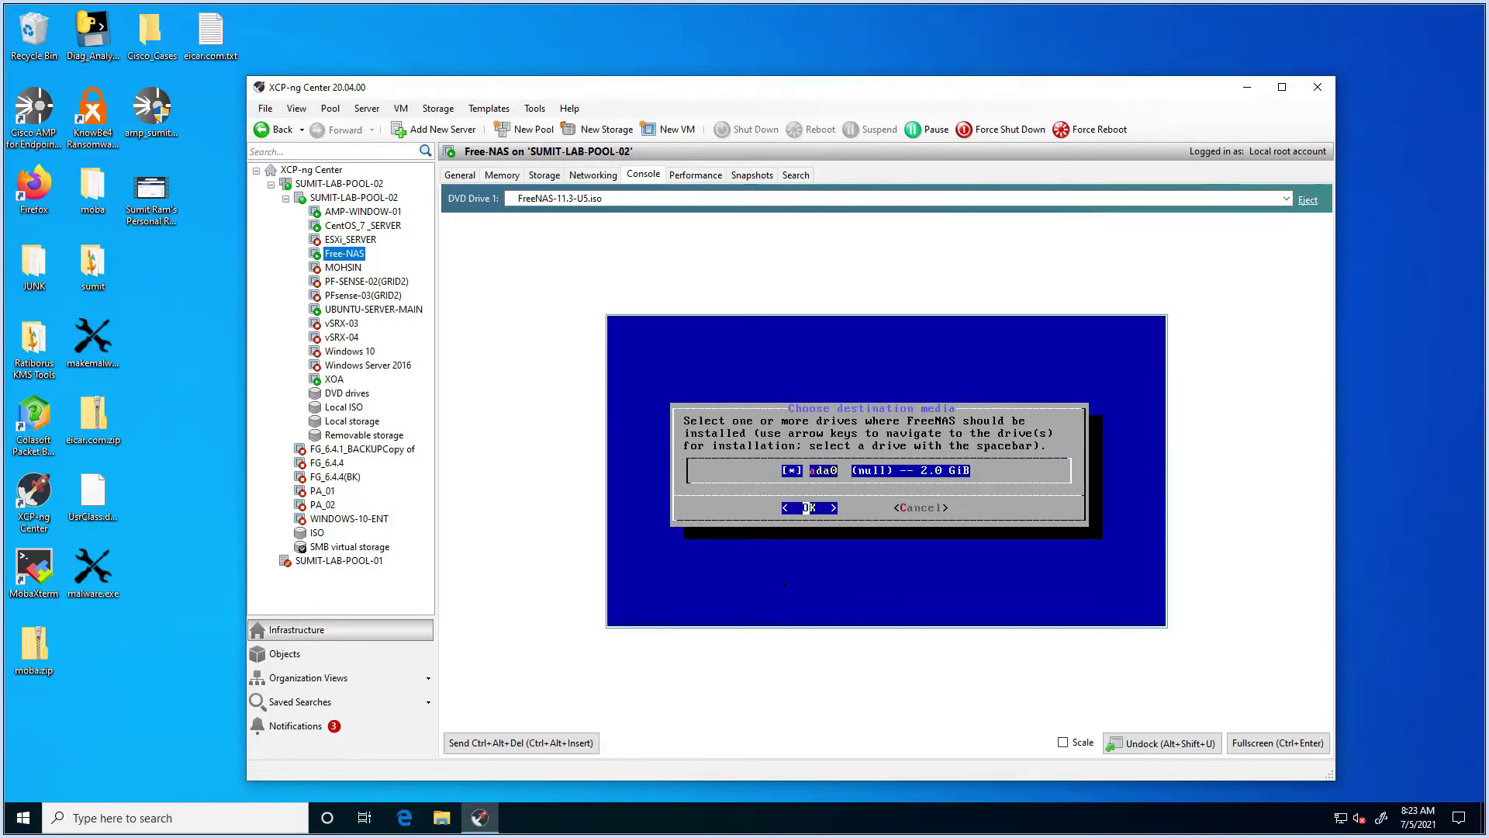
Step: Accept erasing ada0 again, enter and confirm the root password, and start installing
key("Return")
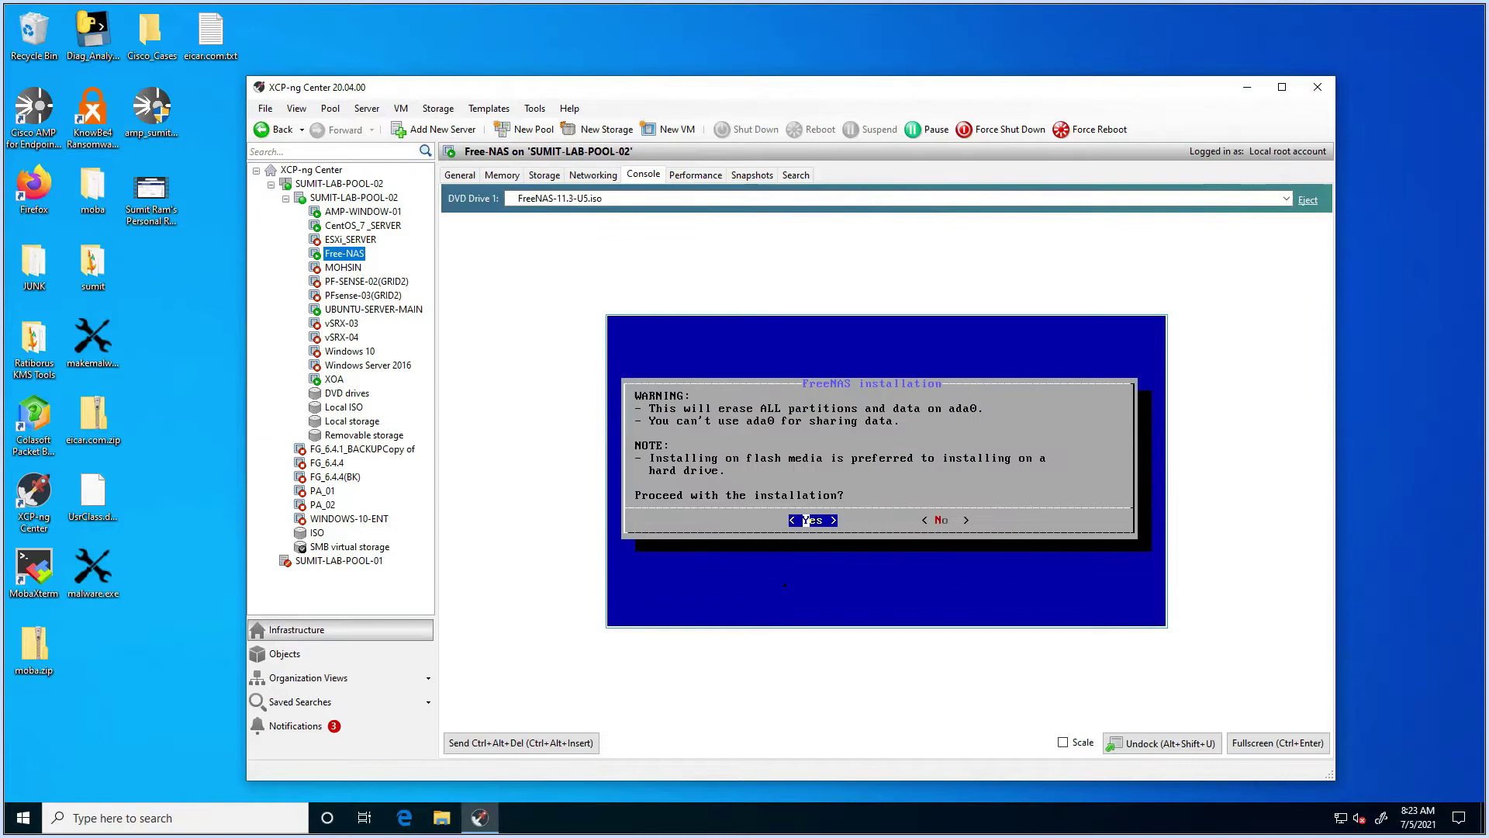
key("Return")
type("******")
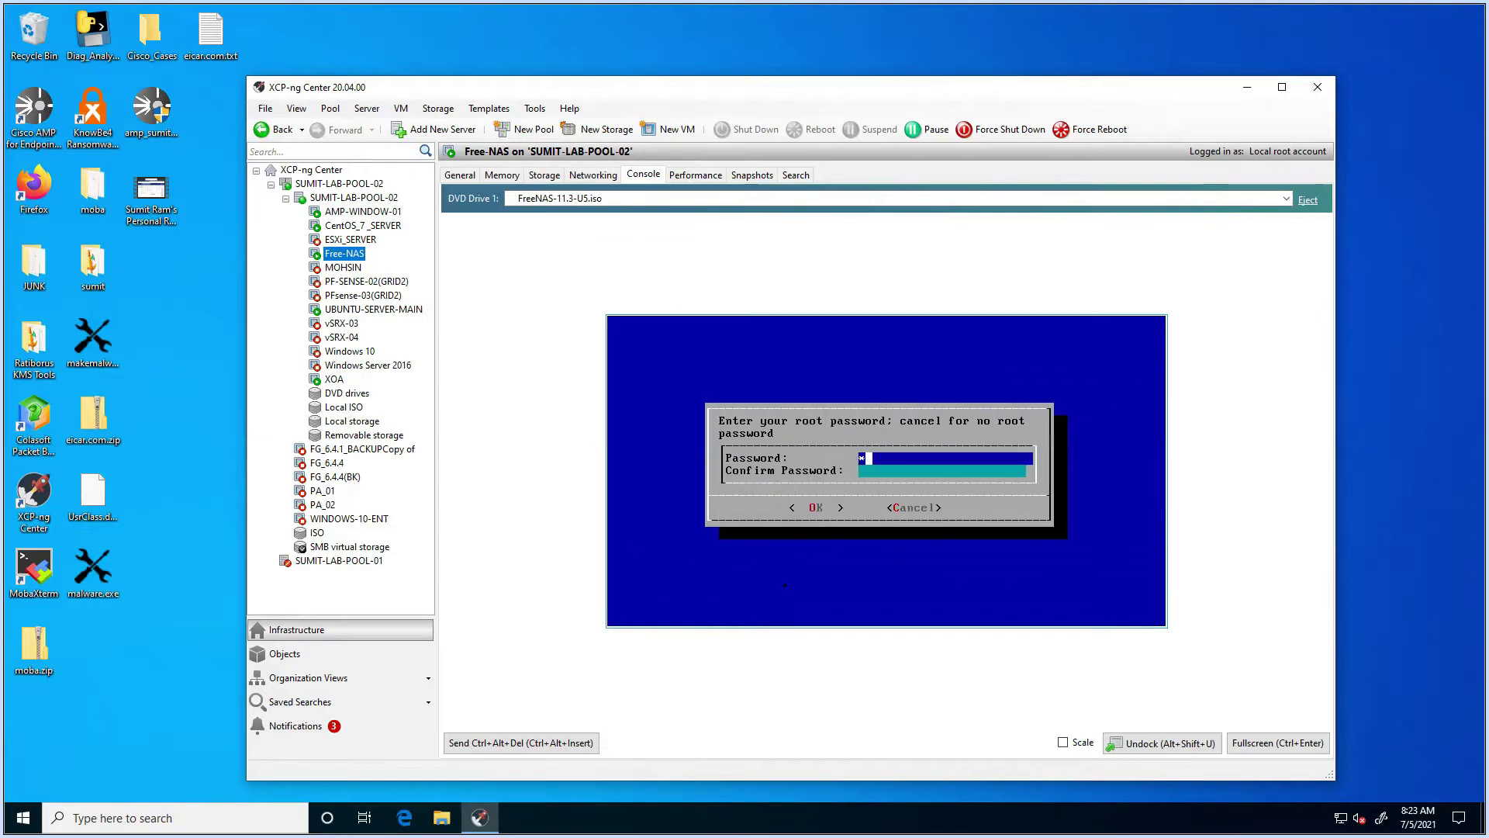
type("*******")
key("Tab")
type("**********")
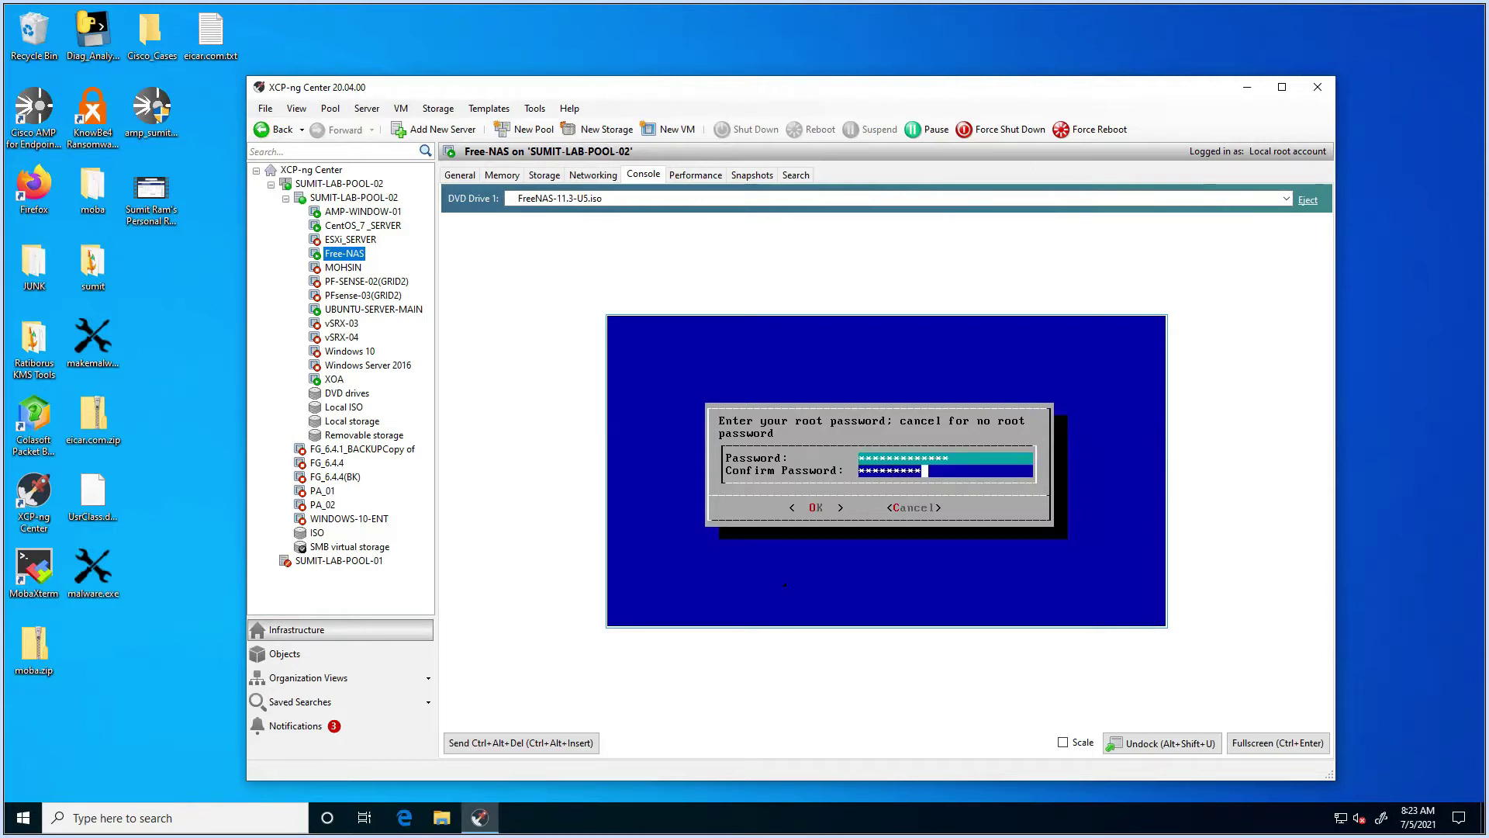
type("***")
key("Tab")
key("Return")
key("Return")
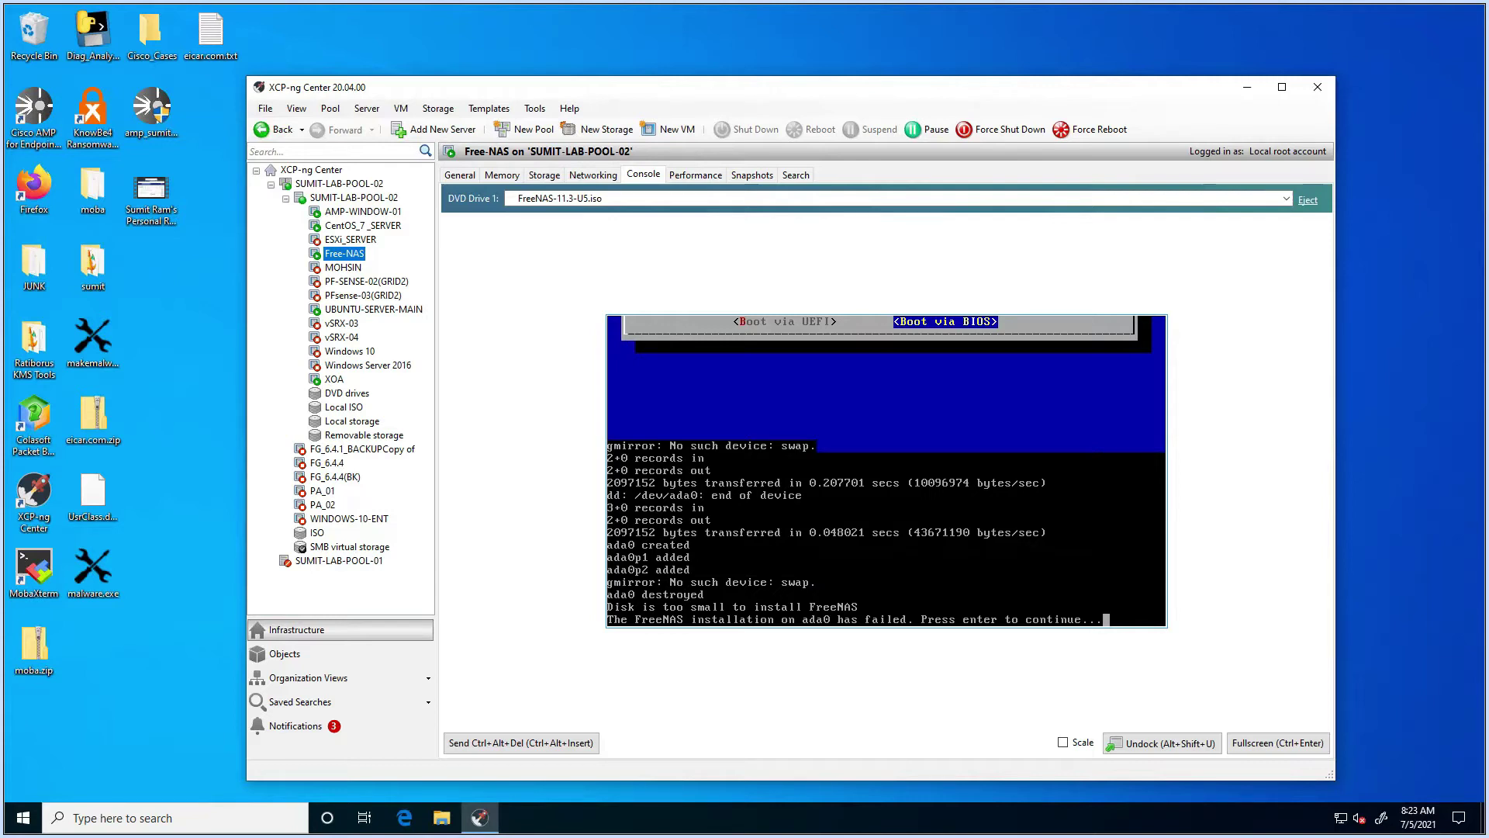
Step: Inspect the free-NAS virtual disk's Size and Location properties on the VM's Storage tab
right_click(343, 257)
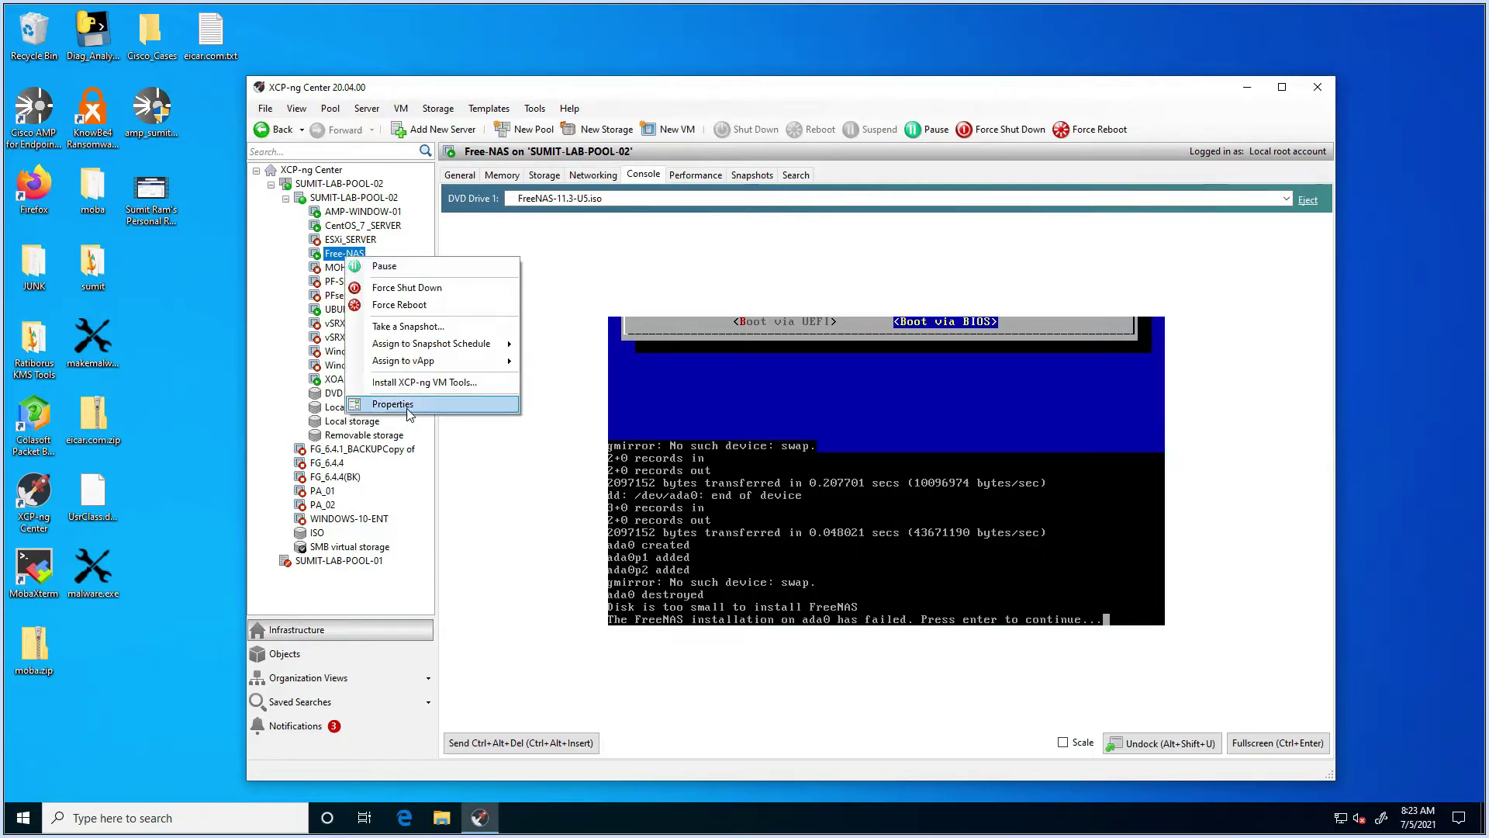
left_click(543, 176)
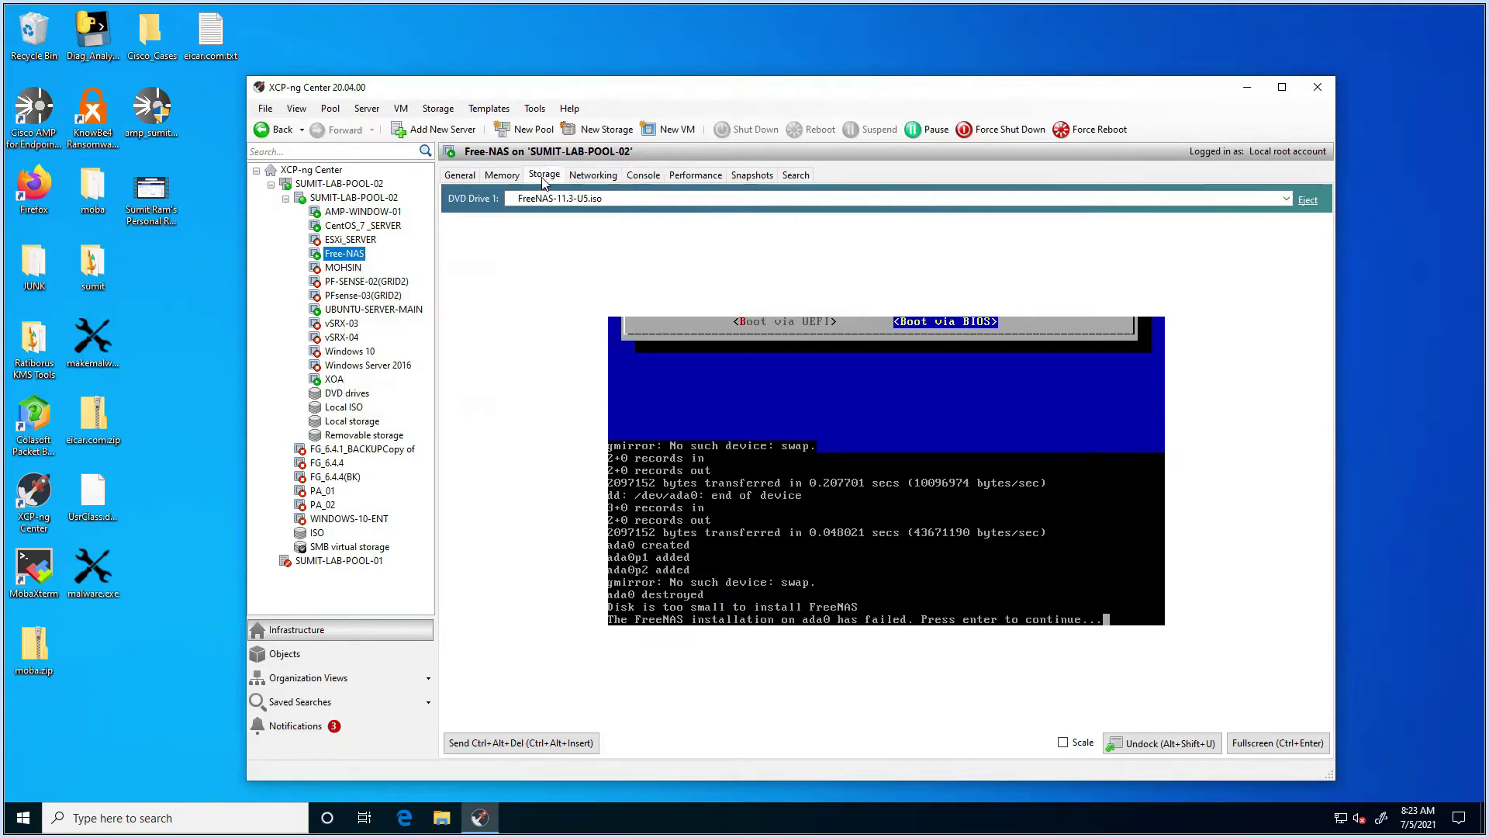
left_click(548, 292)
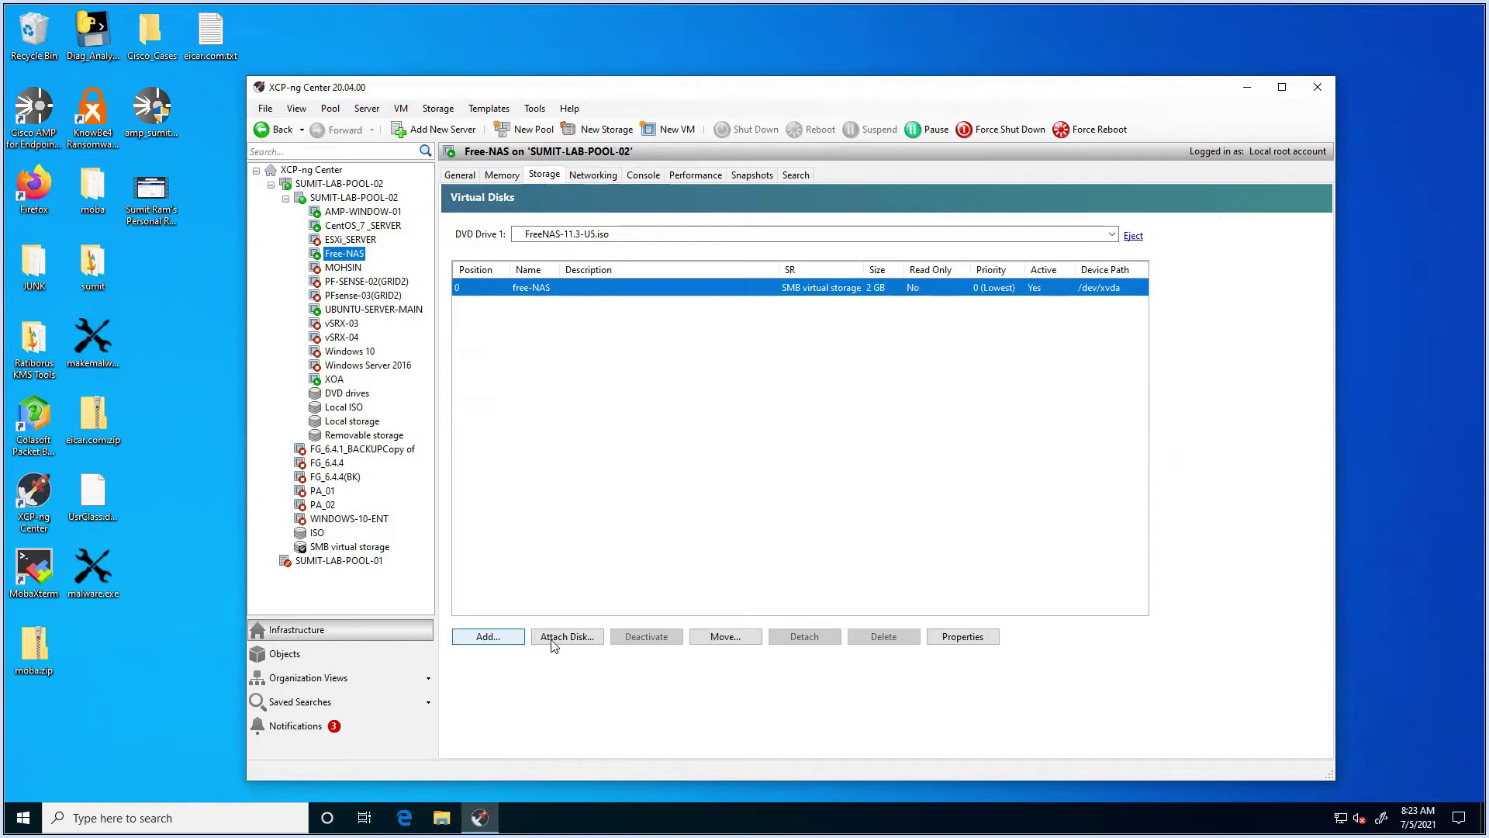
left_click(961, 639)
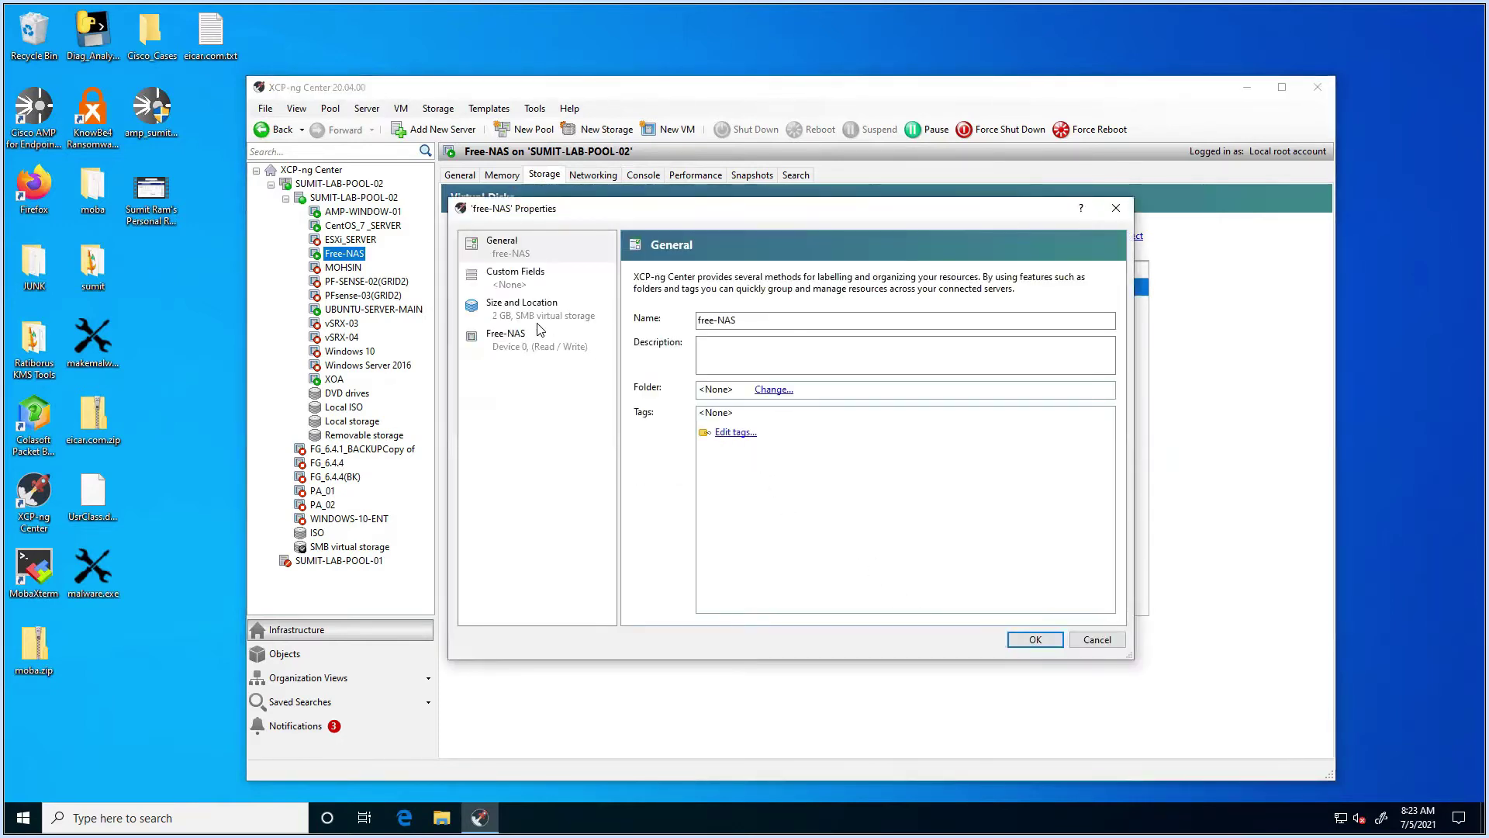
left_click(534, 318)
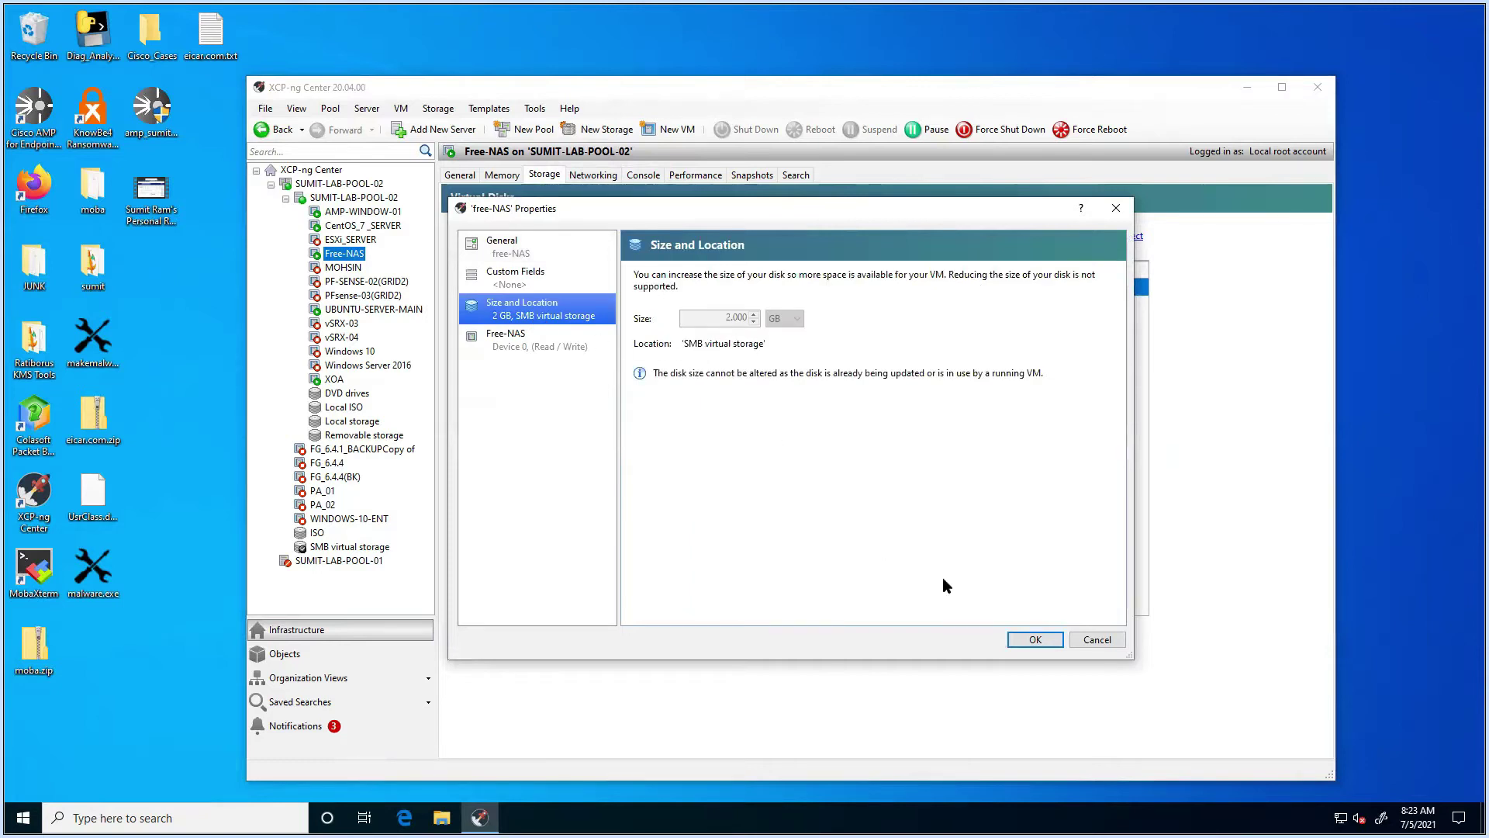
left_click(1047, 634)
Step: Force shut down the Free-NAS VM
right_click(344, 249)
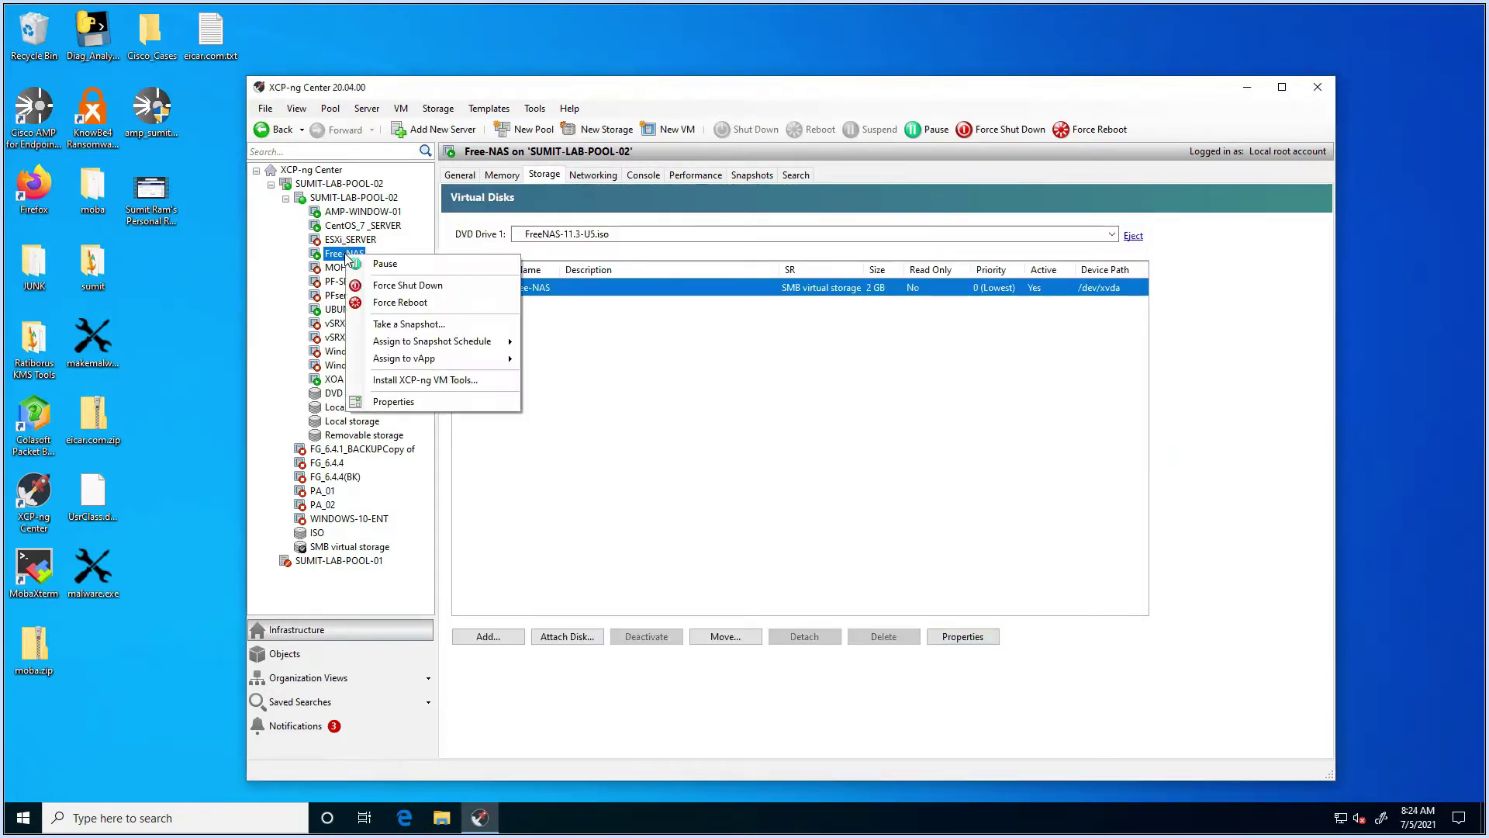
left_click(426, 289)
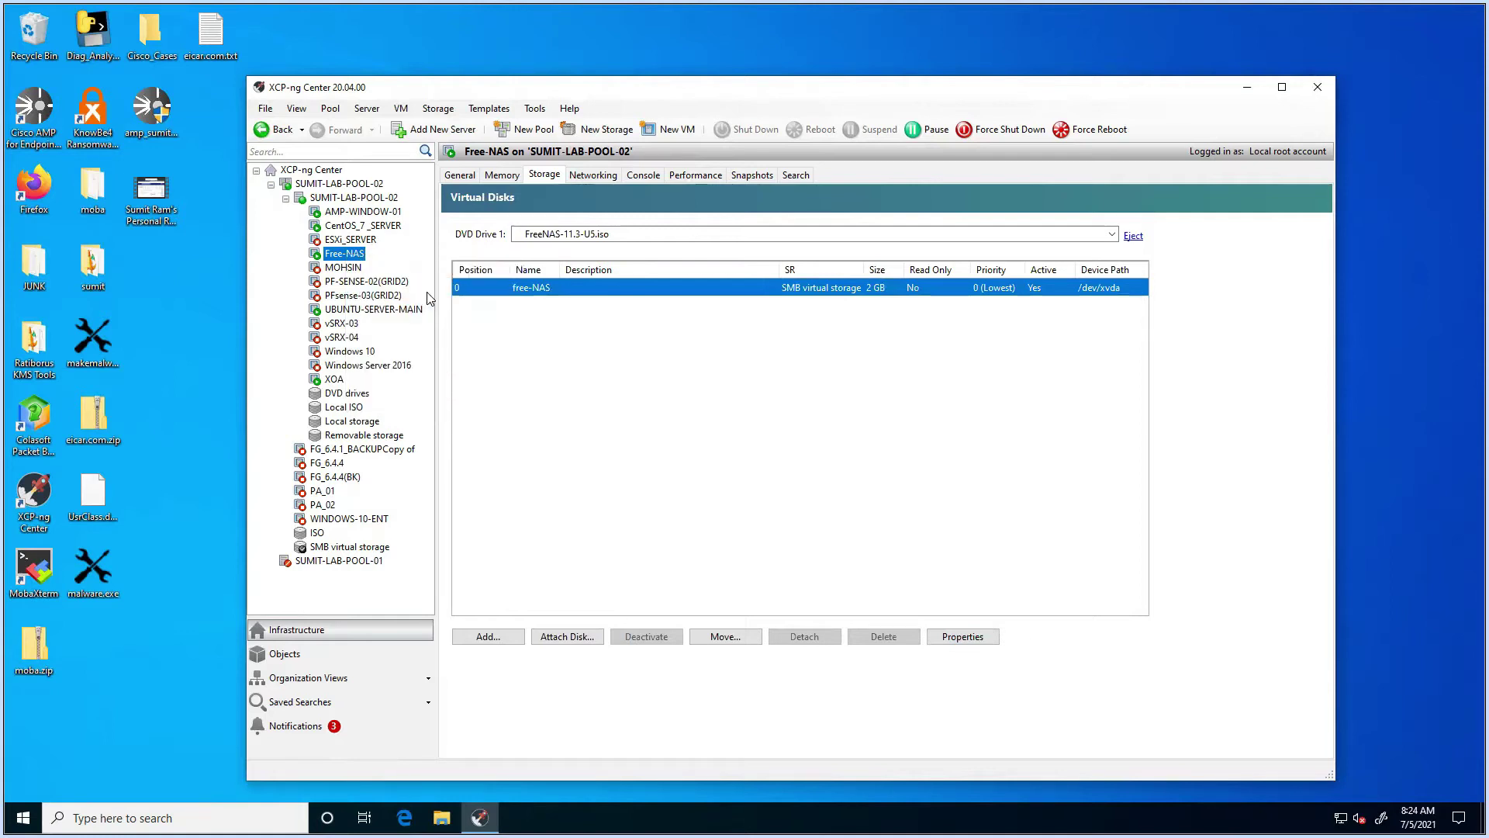
left_click(853, 459)
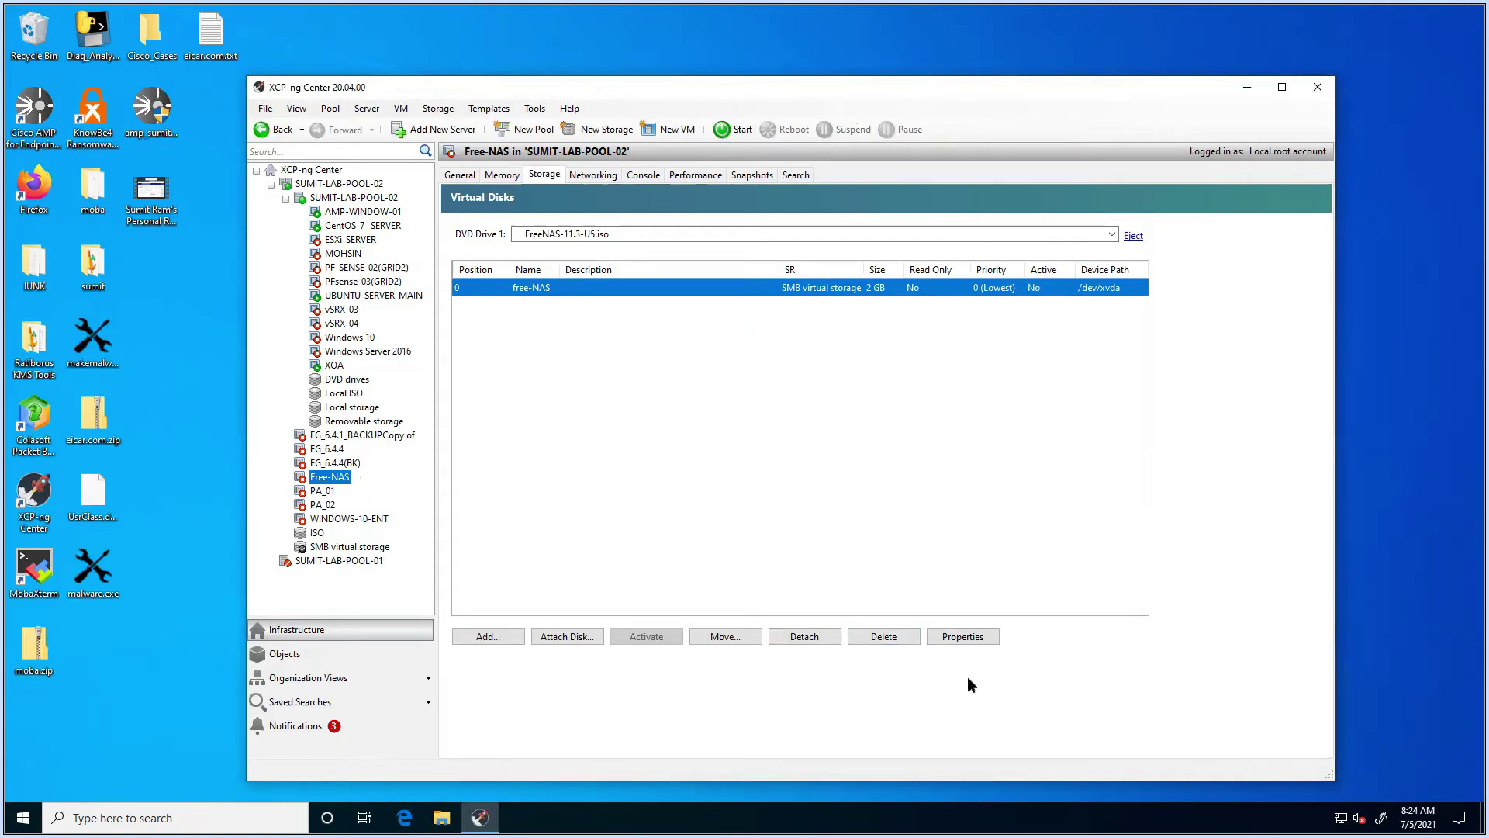
Step: Resize the free-NAS virtual disk from 2 GB to 10 GB
left_click(962, 637)
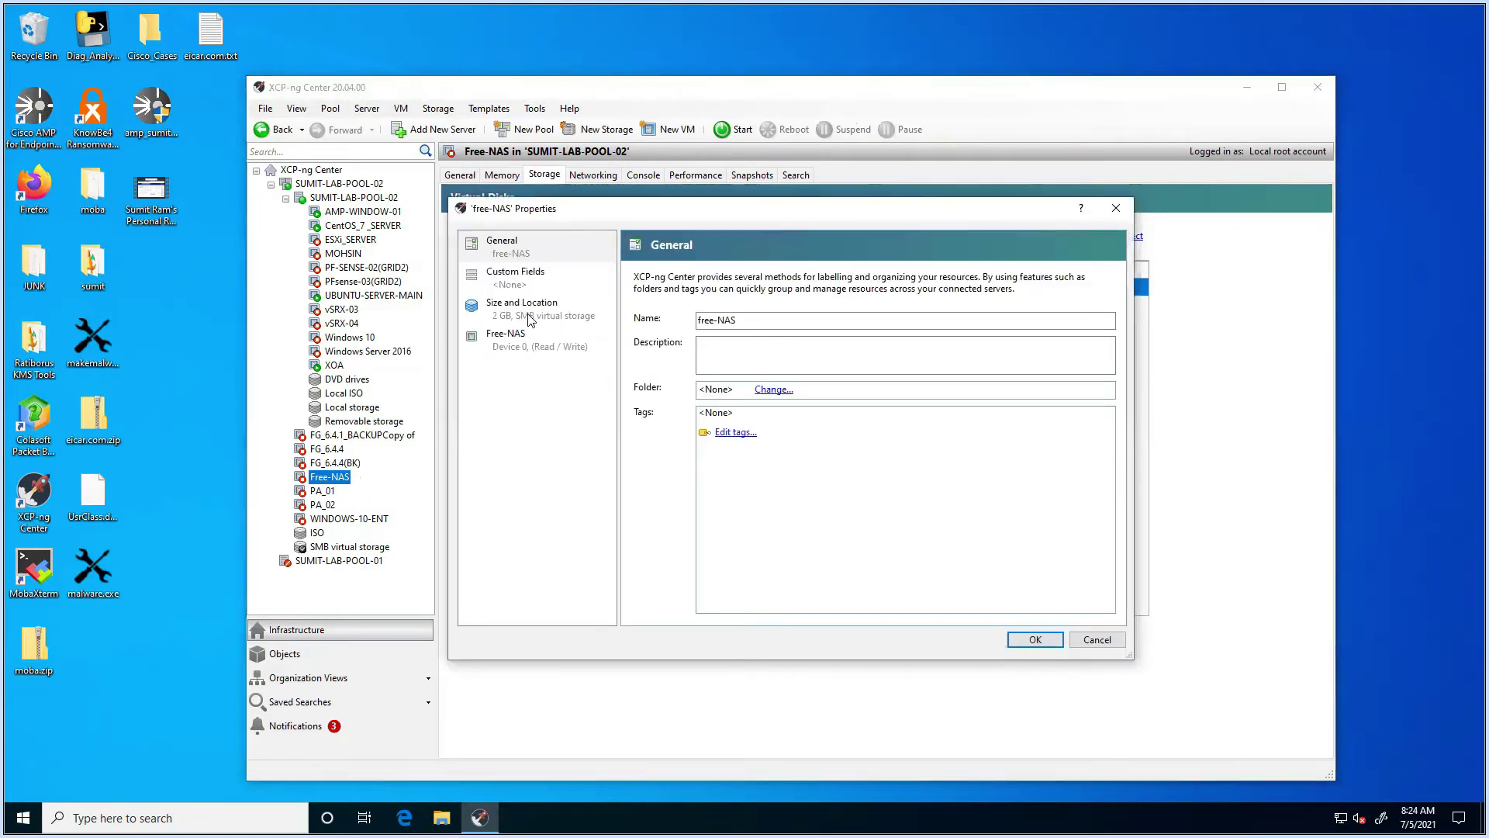
left_click(529, 310)
left_click(729, 318)
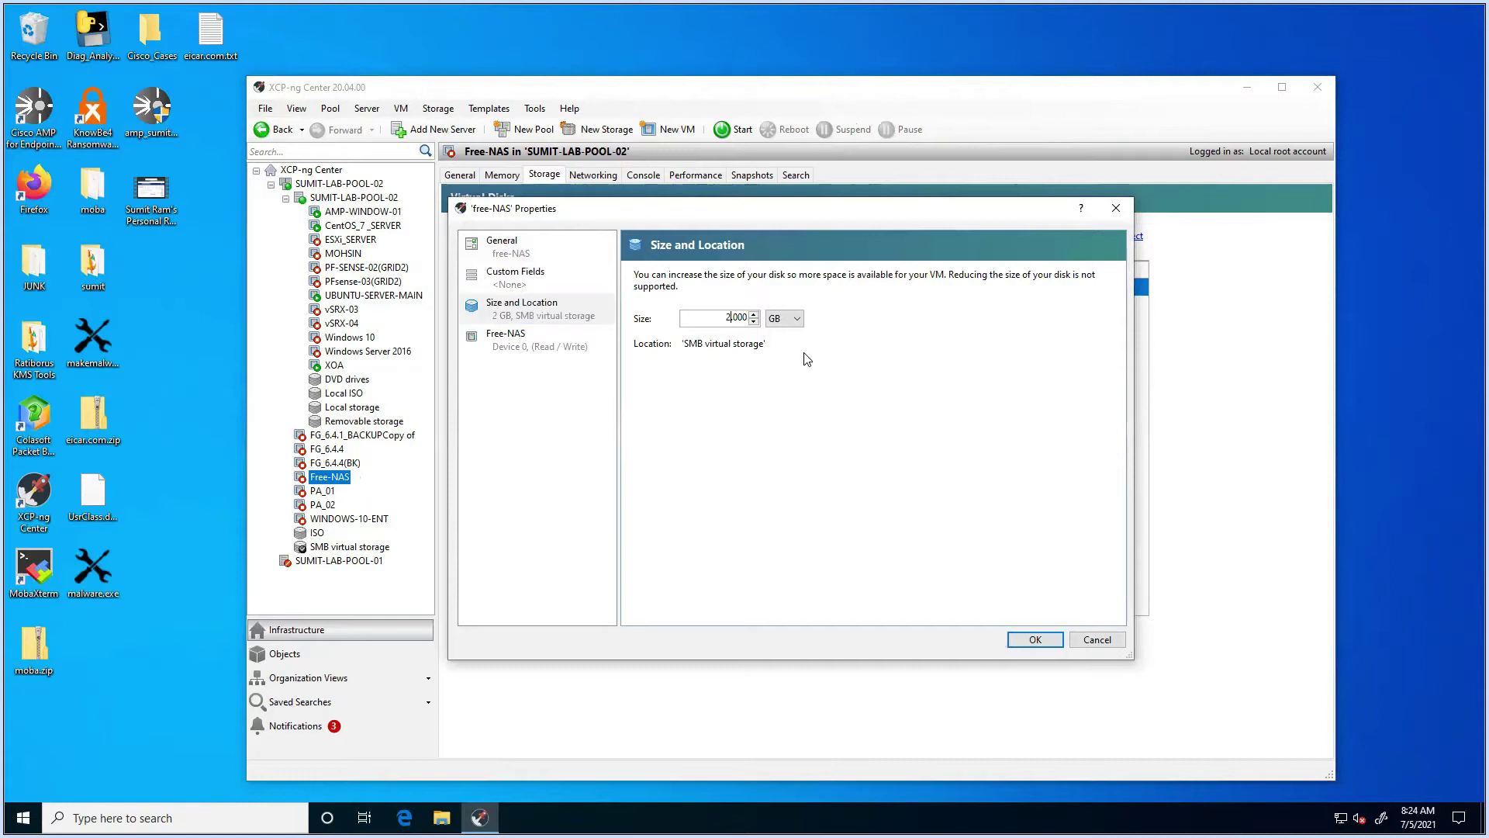
key("BackSpace")
type("10")
left_click(1042, 639)
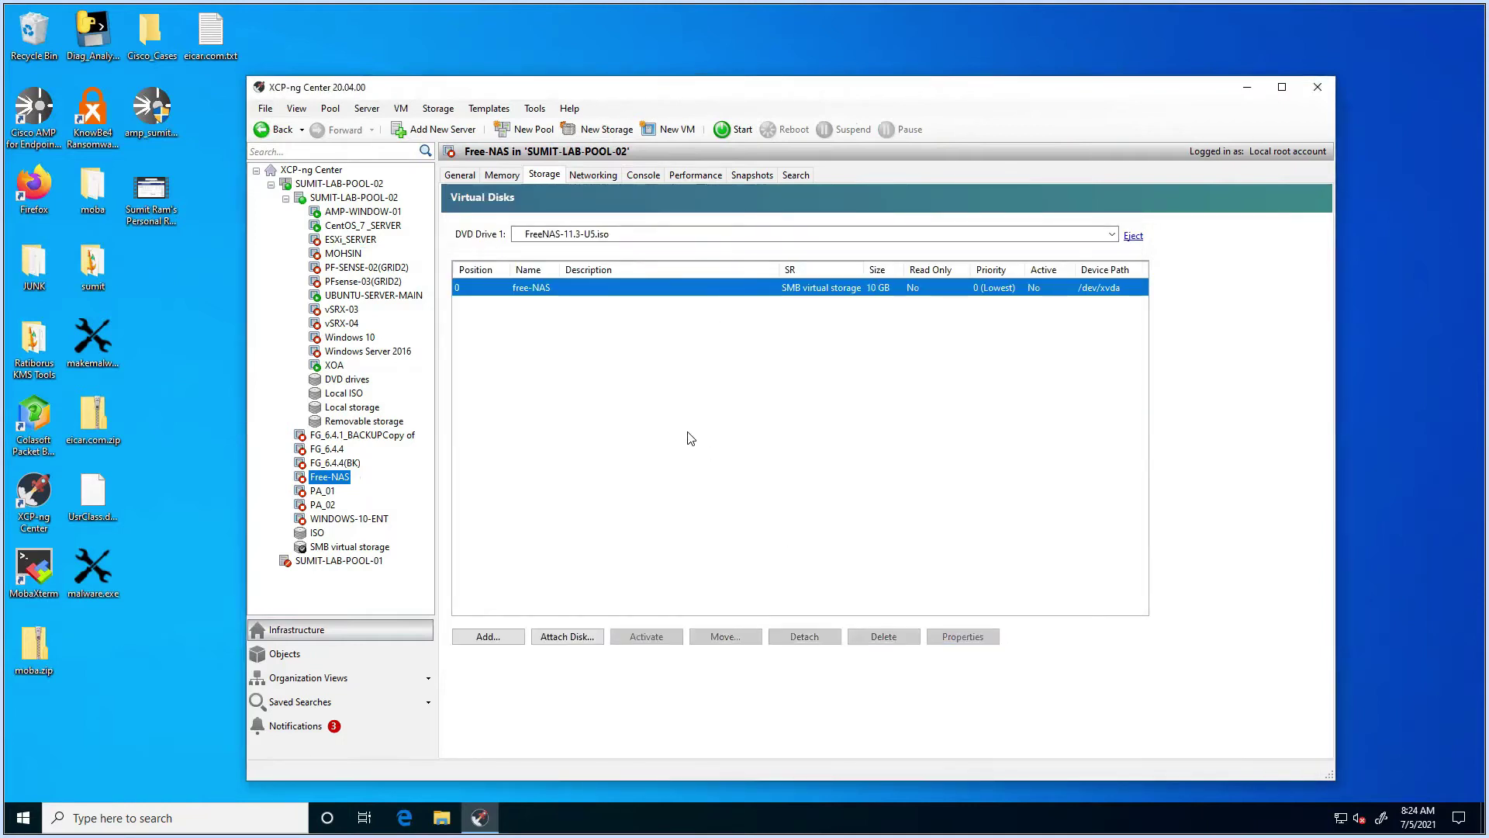
Step: Start the stopped Free-NAS VM and watch its console as the FreeNAS installer boots
right_click(334, 476)
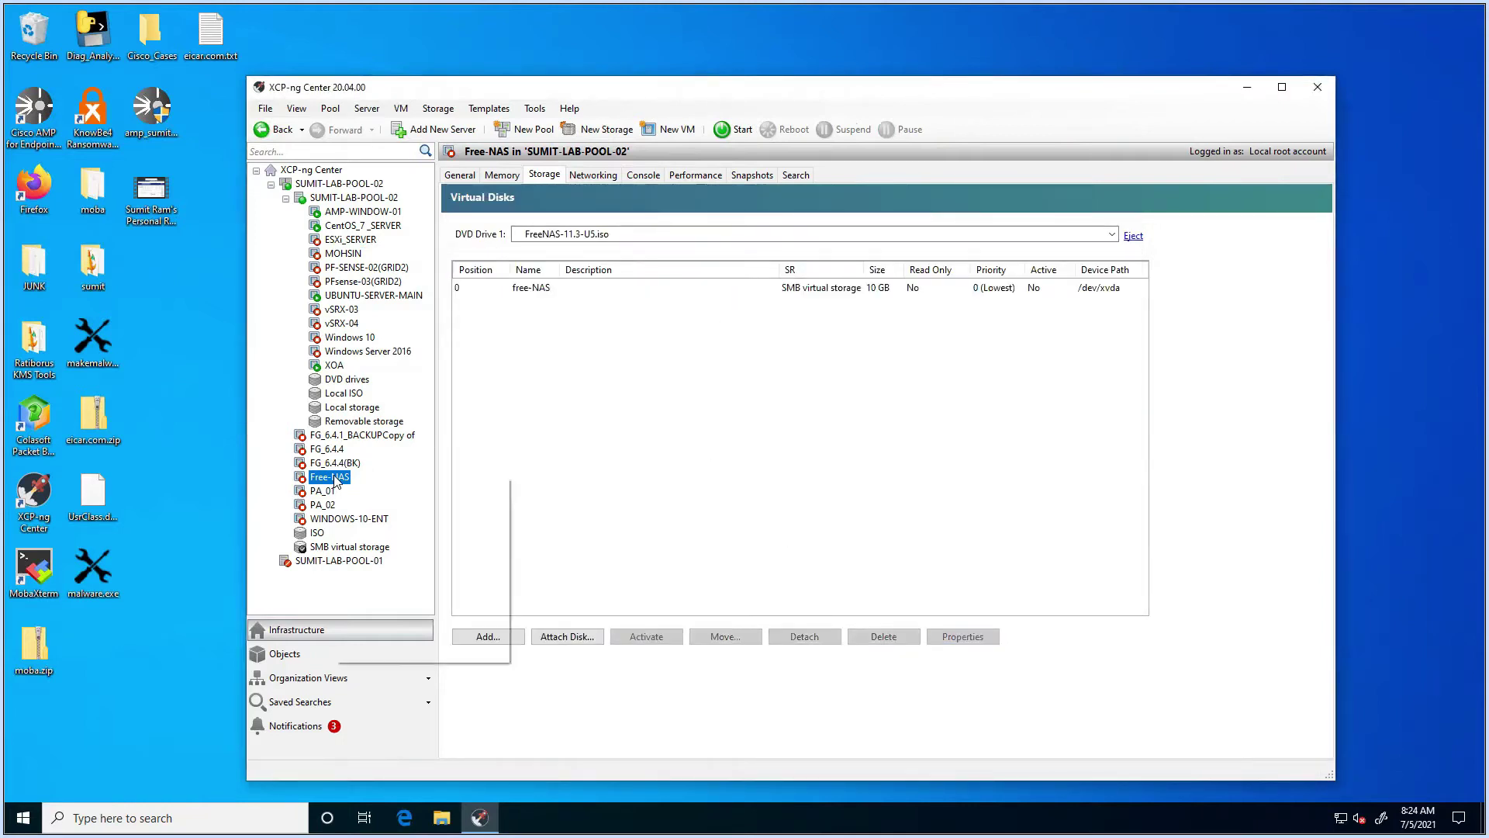
left_click(371, 485)
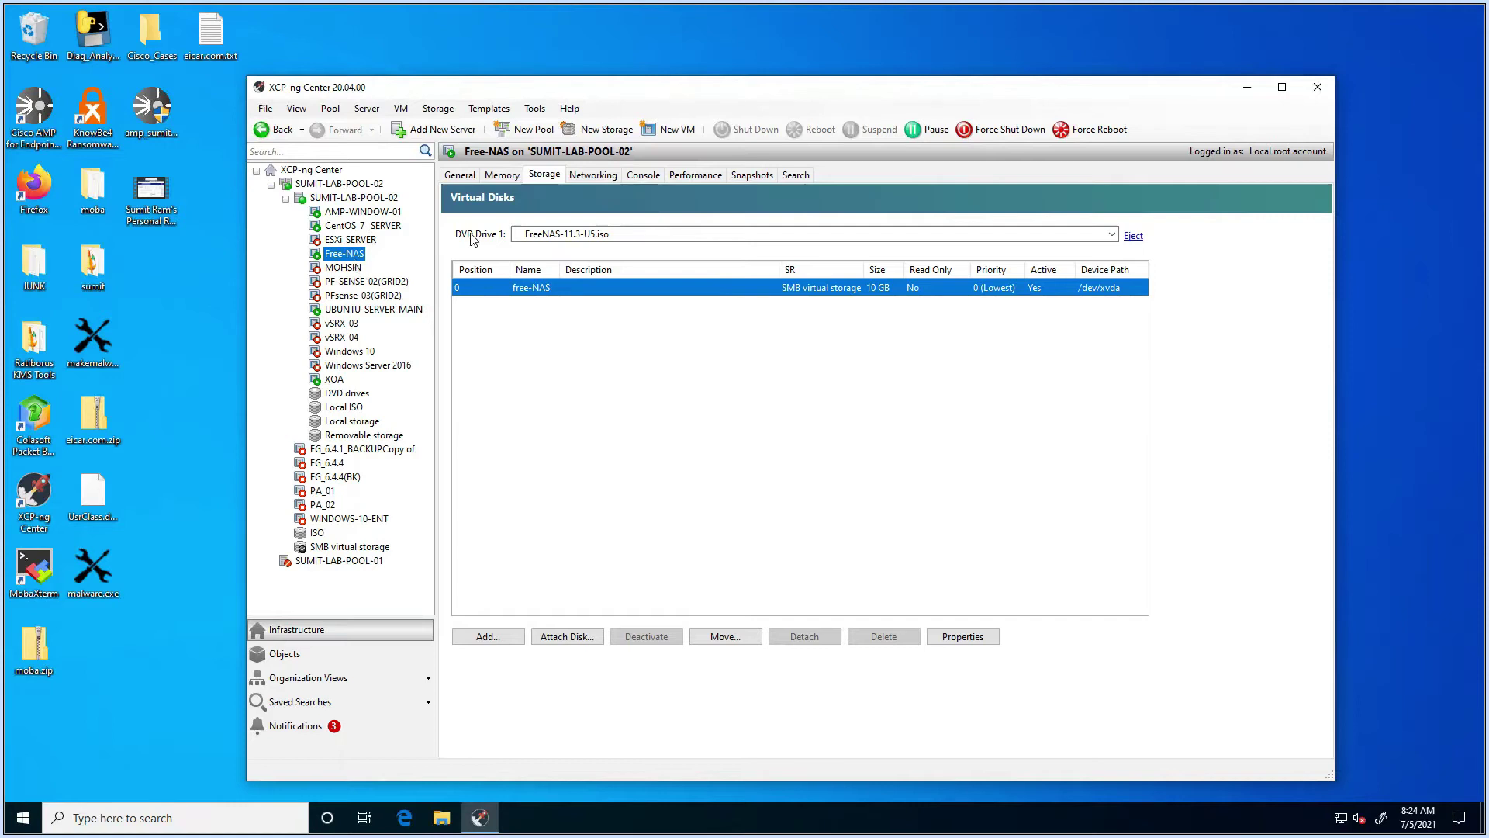
left_click(646, 175)
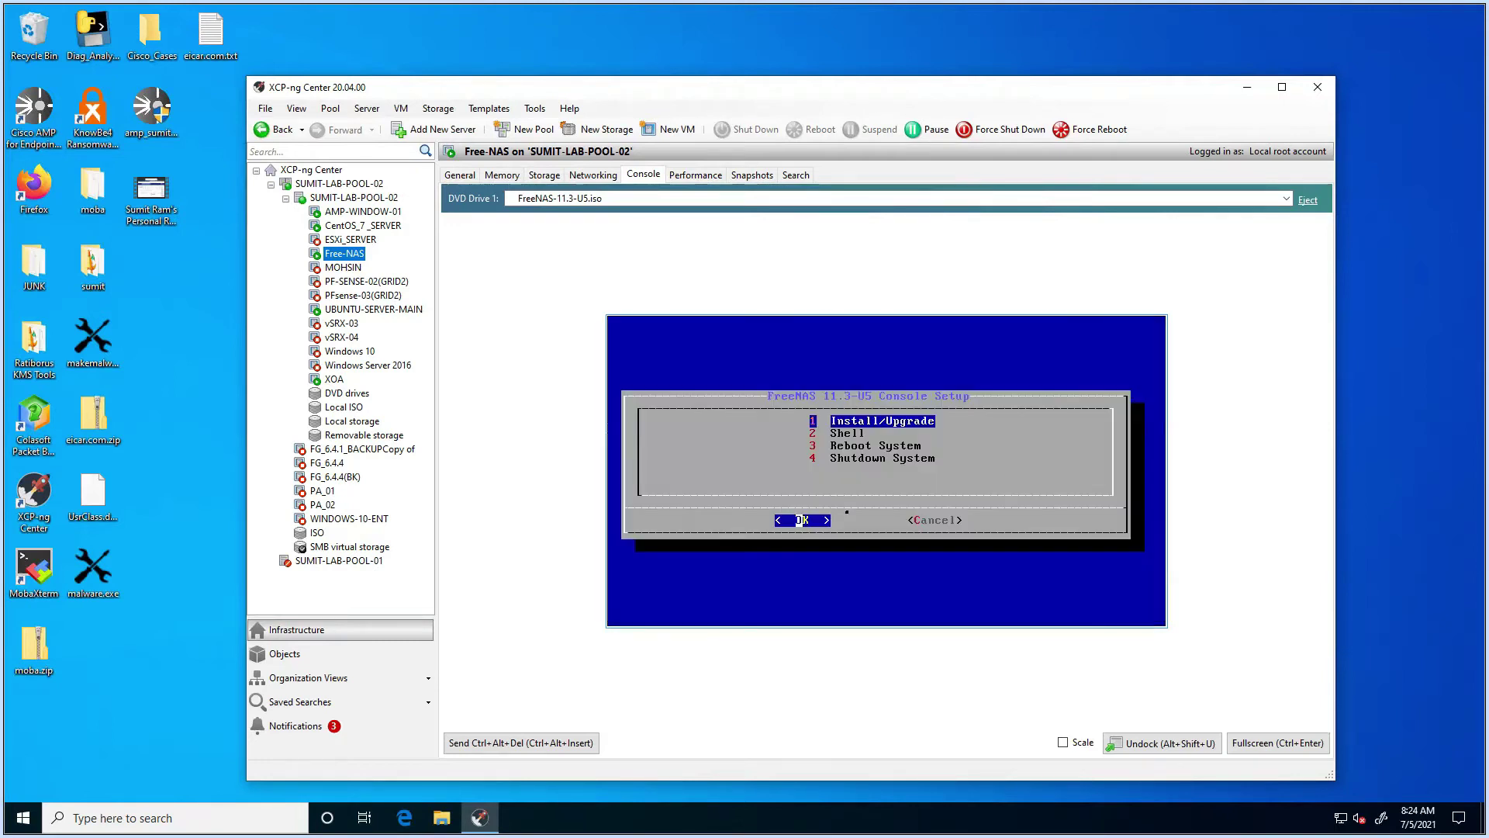
Step: Install FreeNAS onto disk ada0, accepting the erase warning and setting a confirmed root password
key("Return")
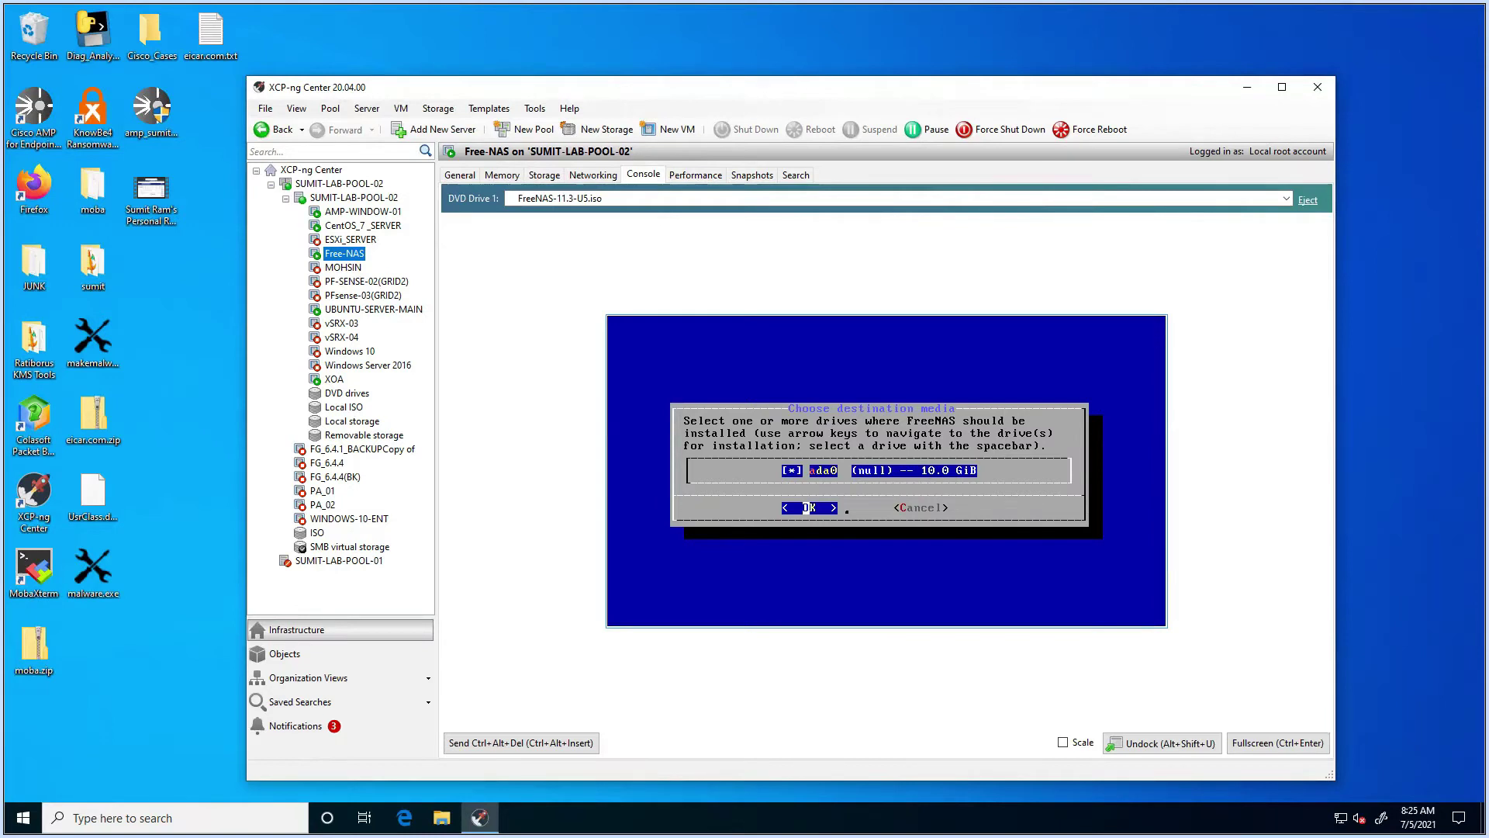
key("Return")
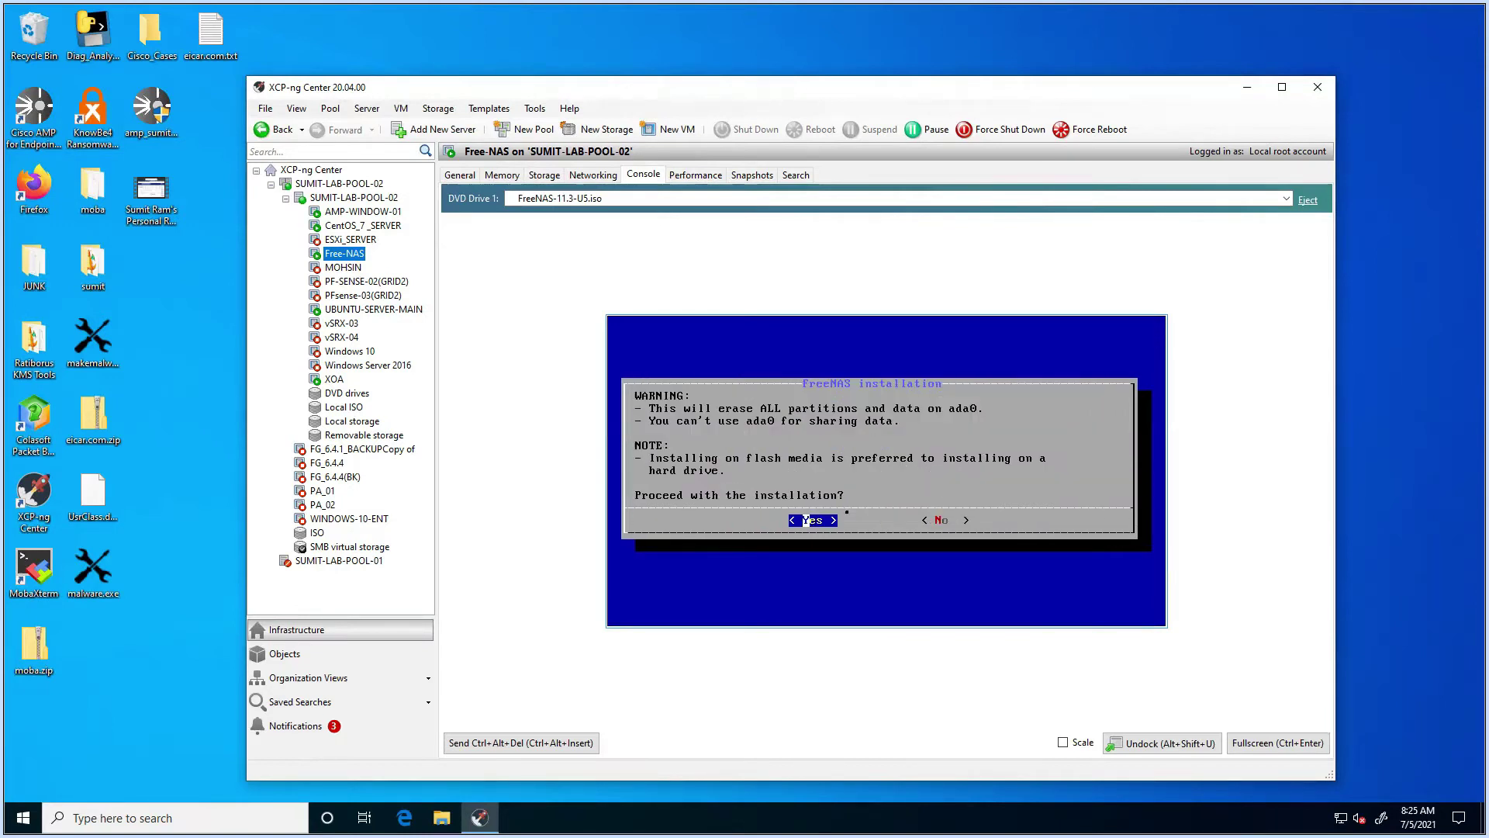
key("Return")
type("*********")
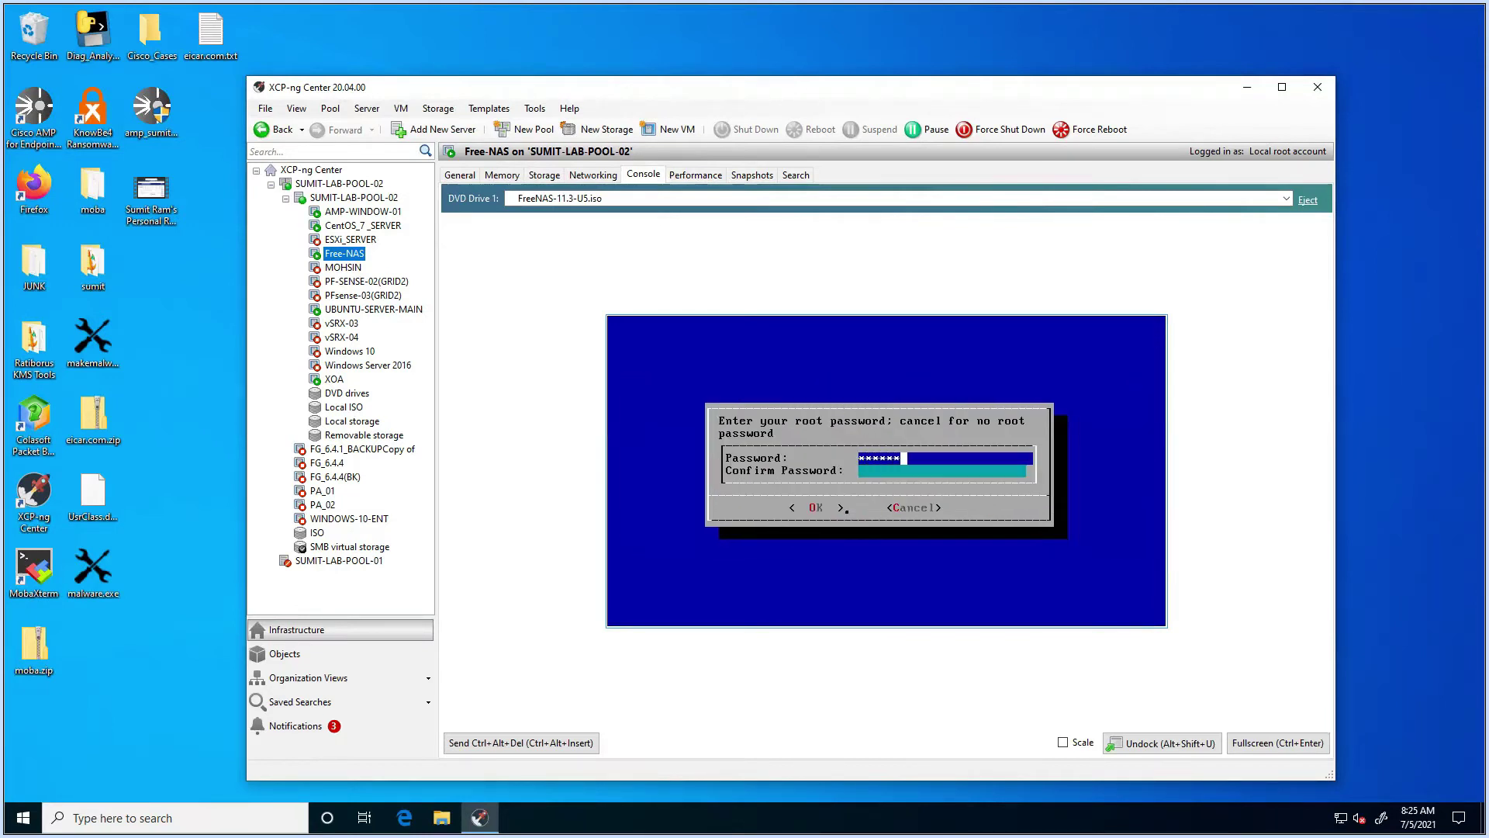
type("****")
key("Tab")
type("*********")
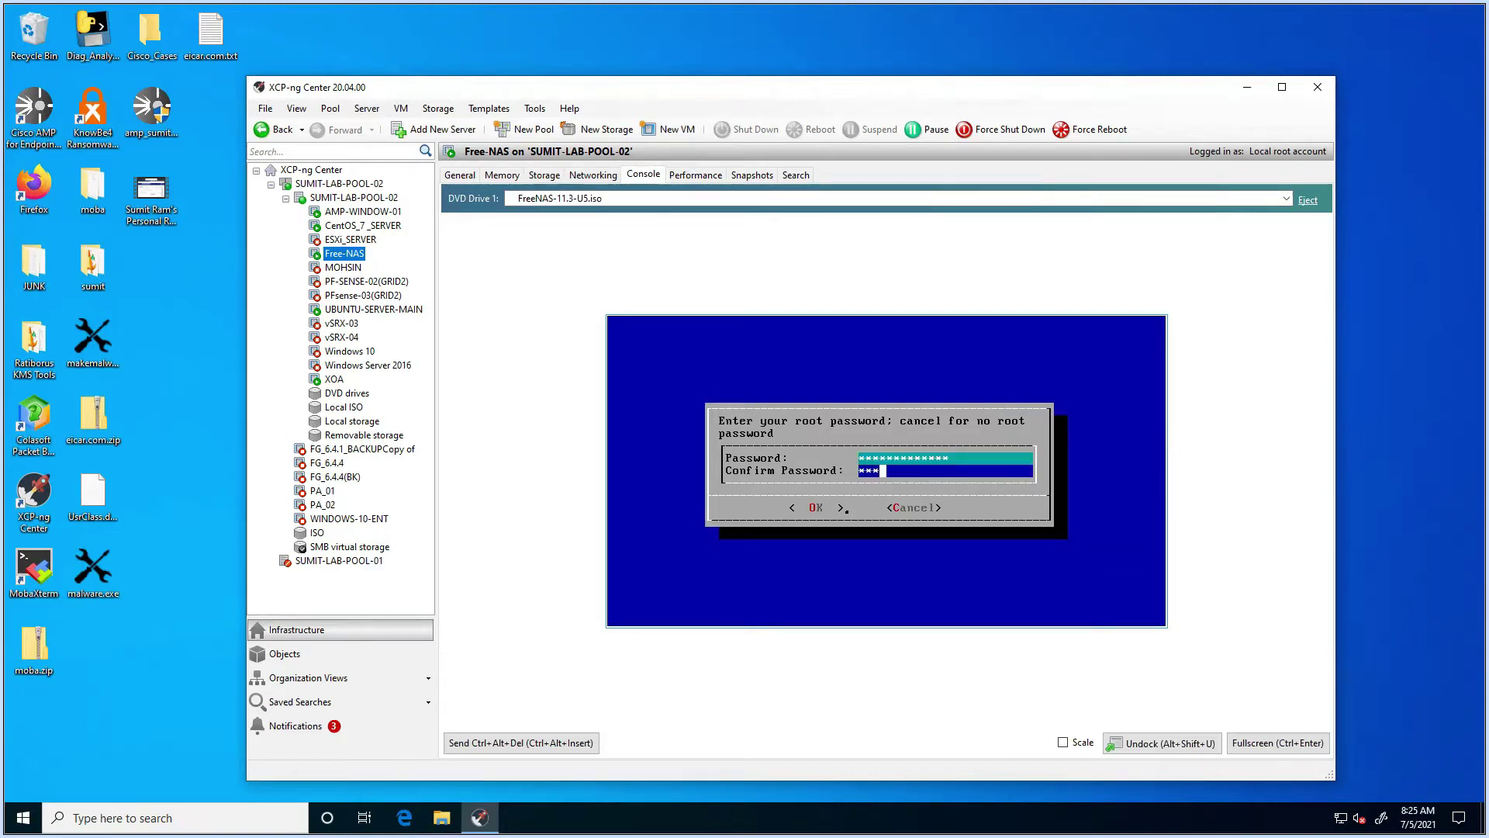
type("****")
key("Tab")
key("Return")
key("Return")
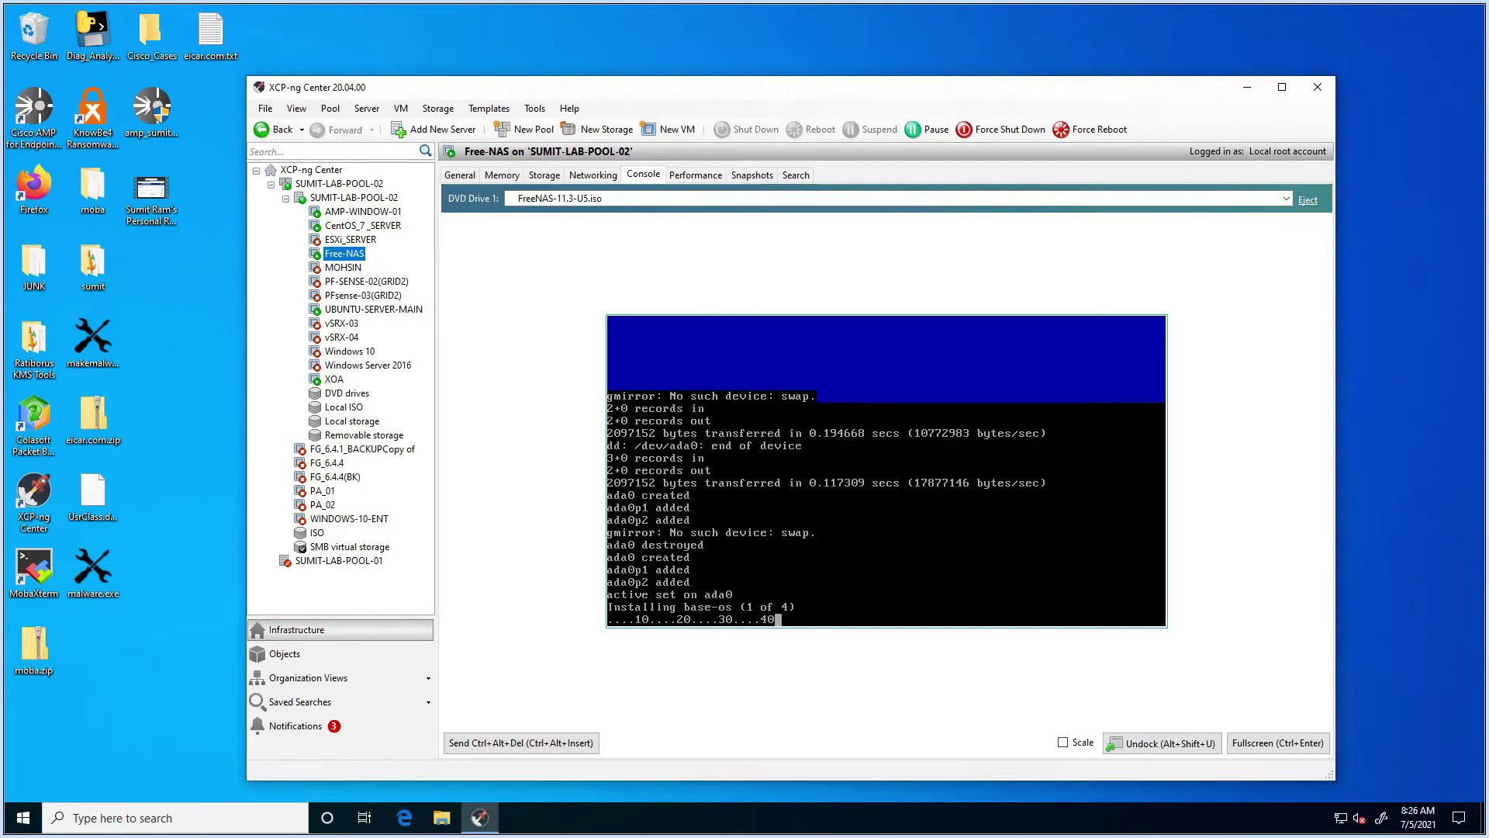
Step: Review the Free-NAS VM's general properties, expanding the boot options and CPU details
left_click(460, 175)
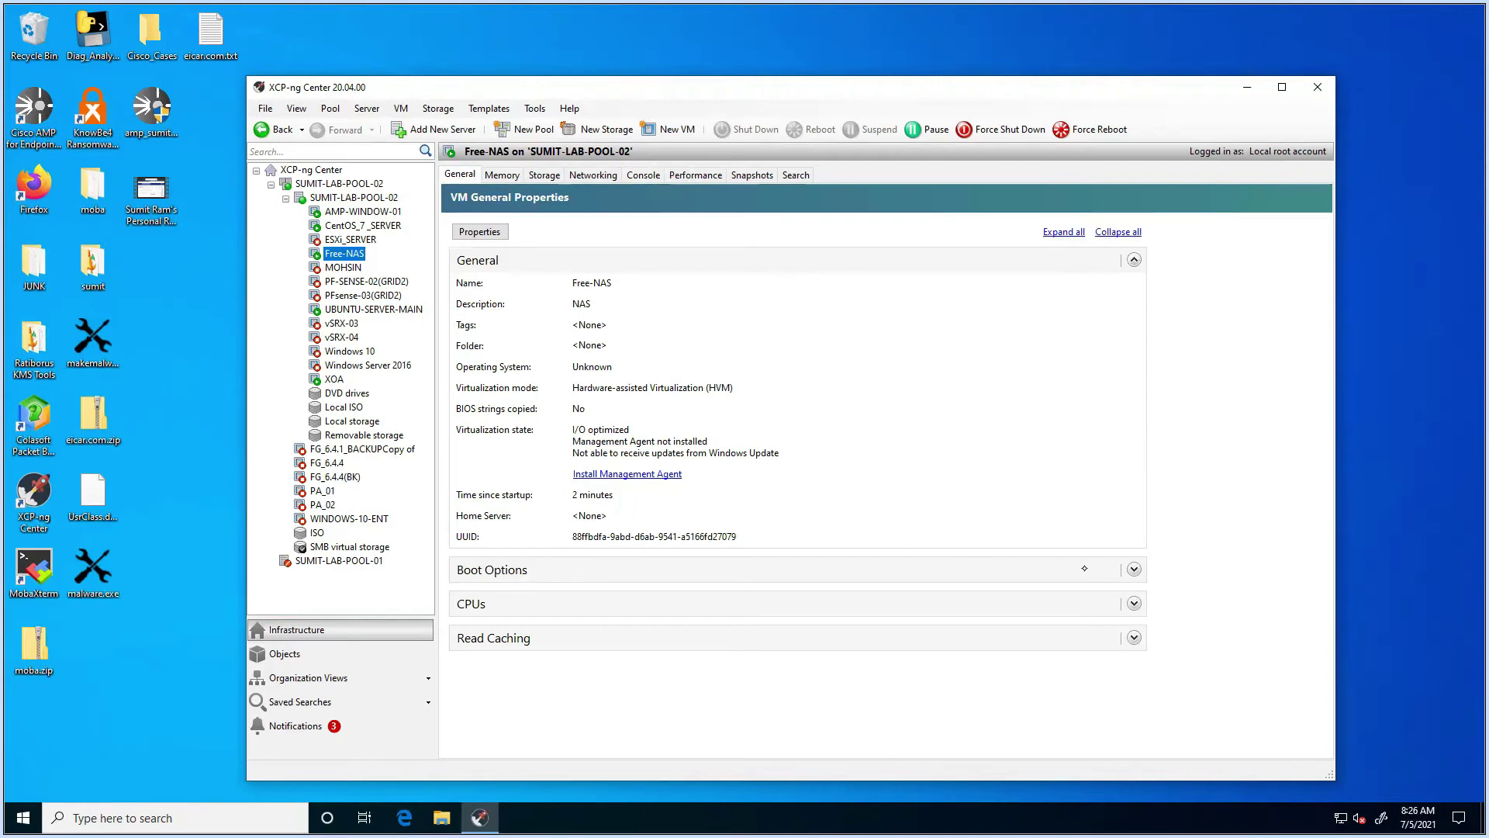
left_click(1134, 570)
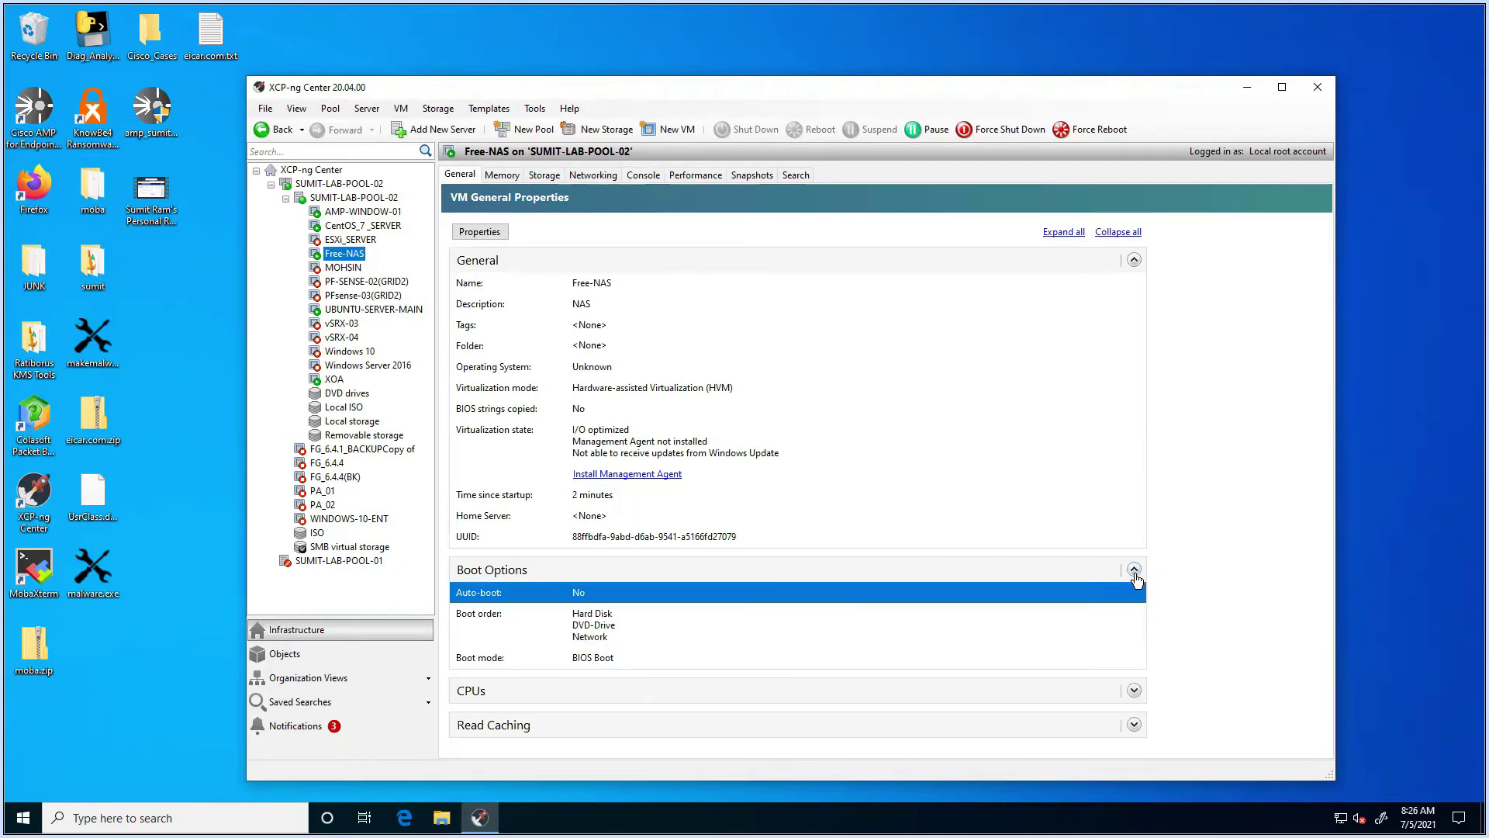
left_click(1135, 691)
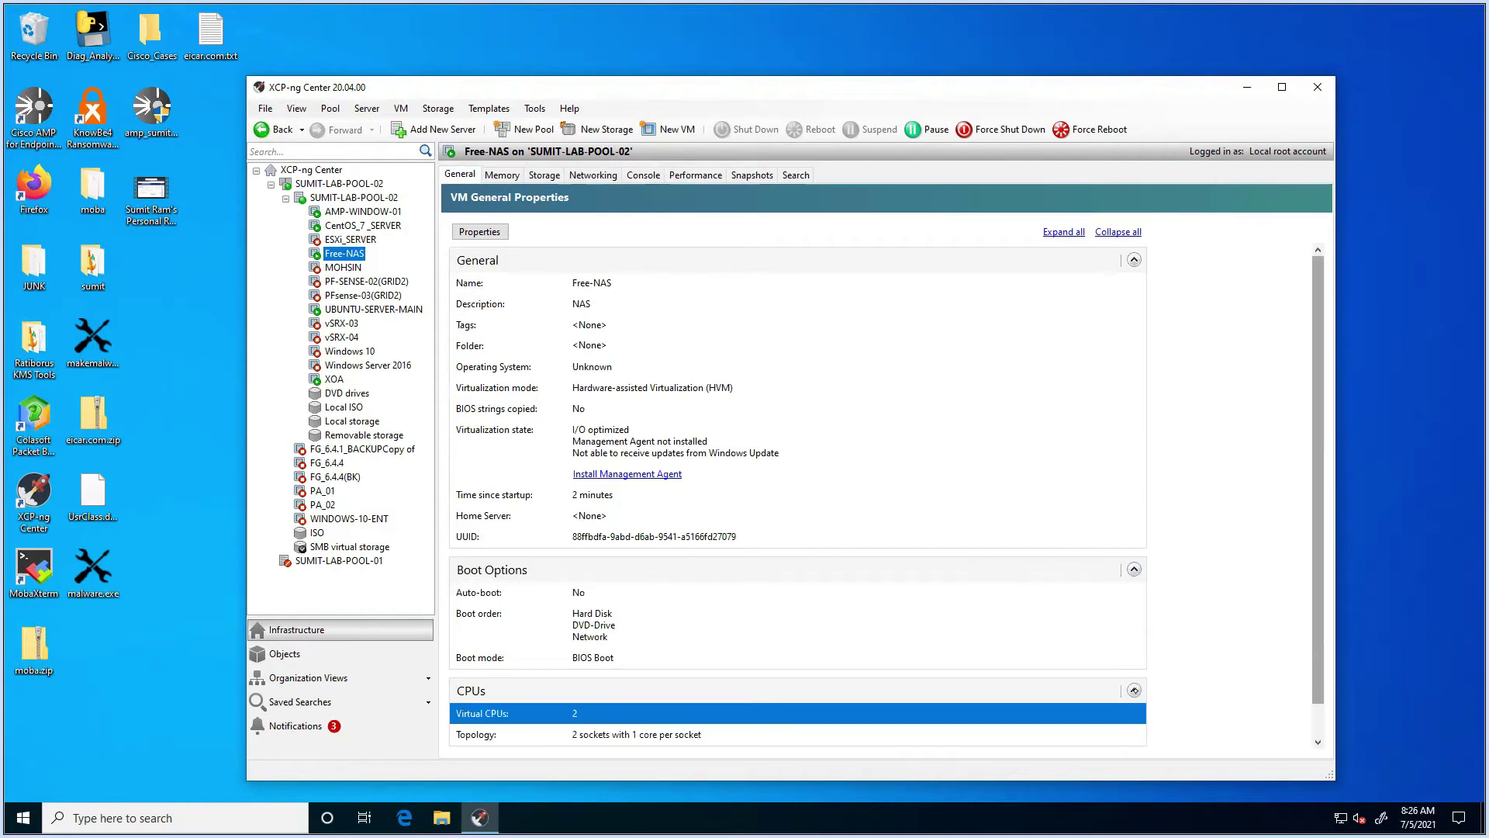
scroll(1338, 634, "down", 1)
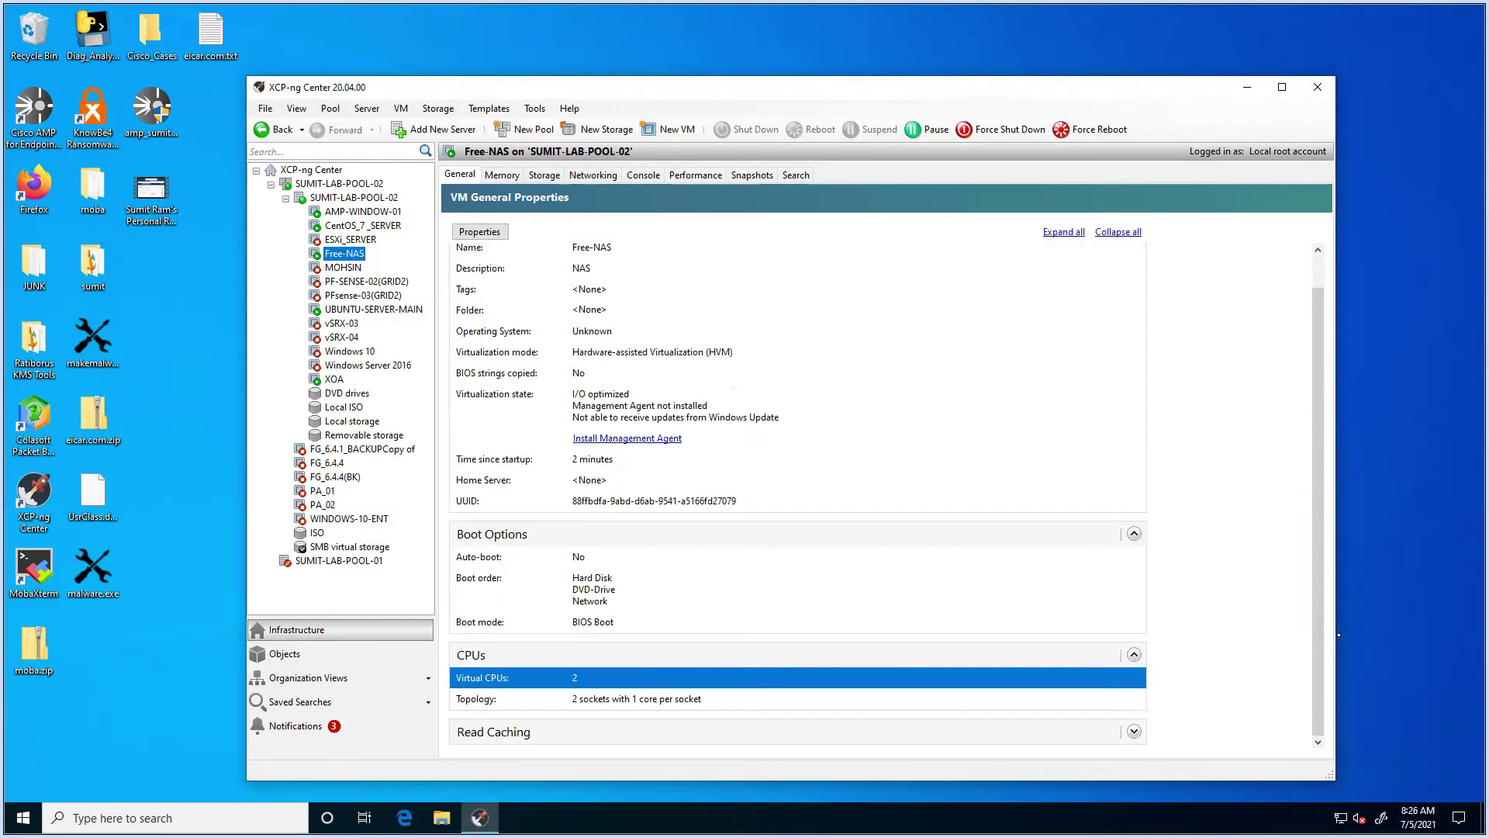
Step: Check the VM's memory, disks, network and performance graphs, then show its console
left_click(496, 175)
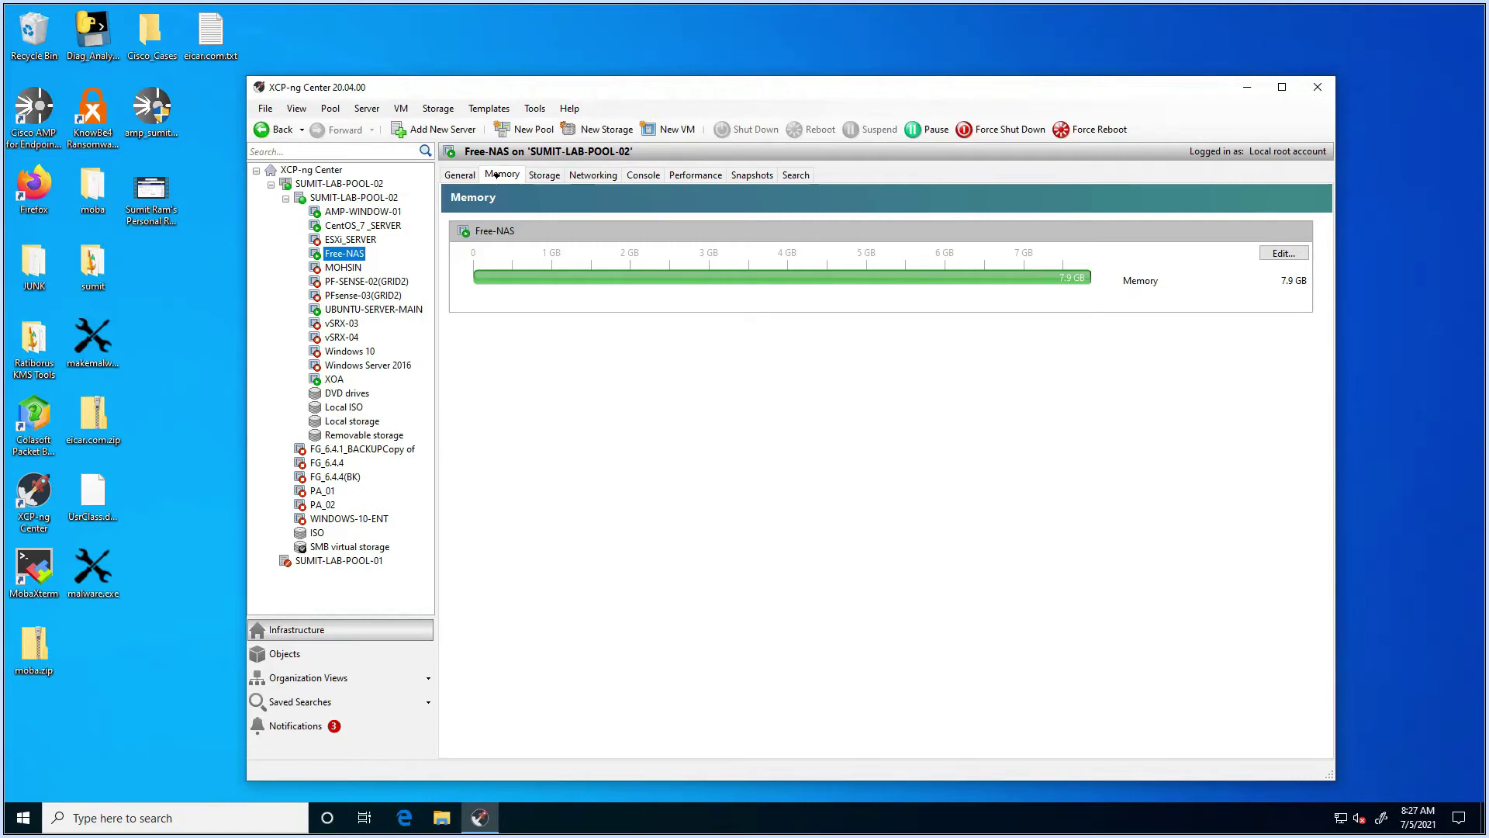
left_click(543, 175)
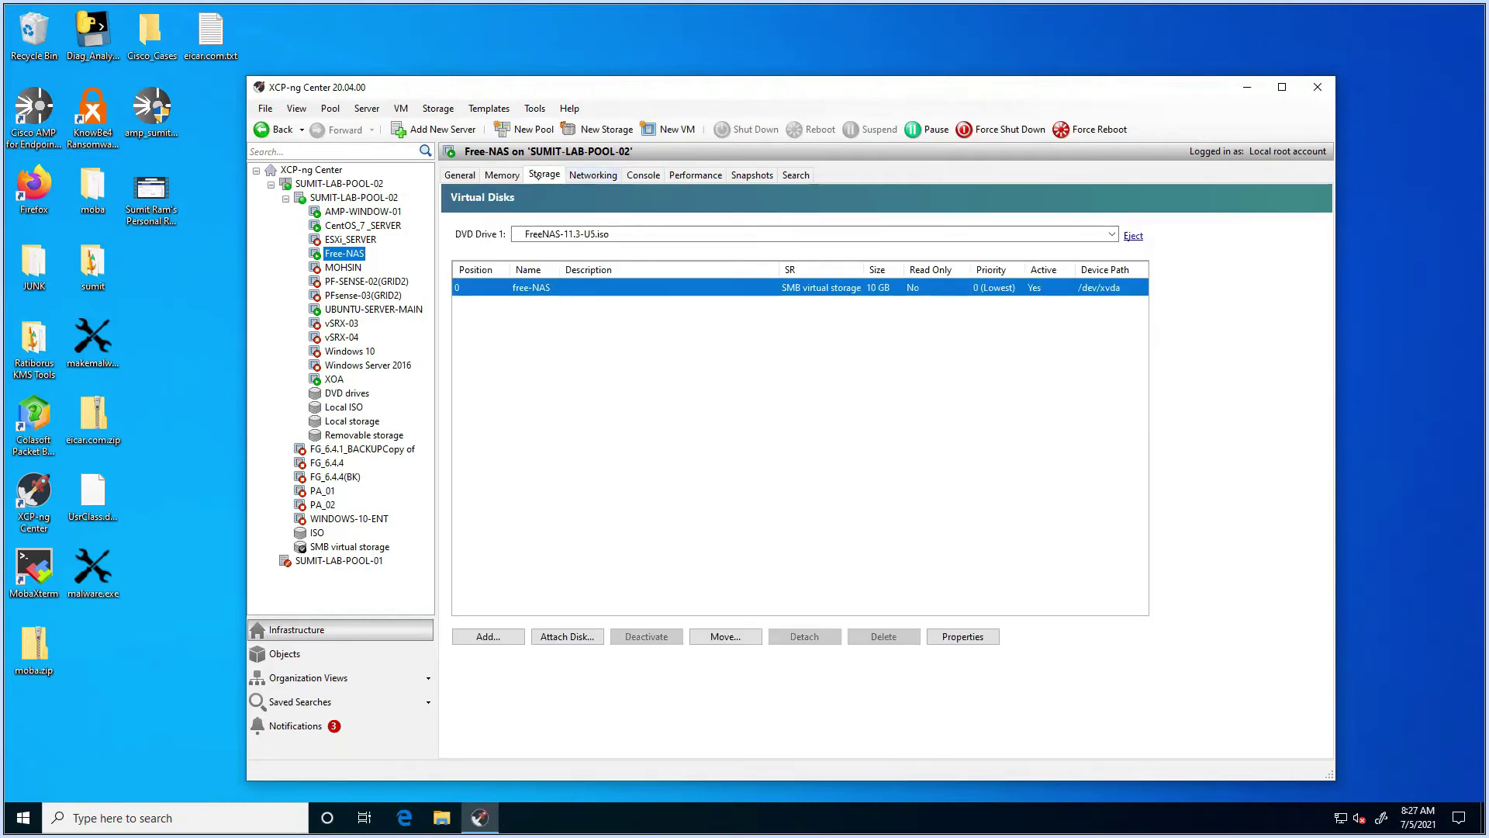
left_click(593, 176)
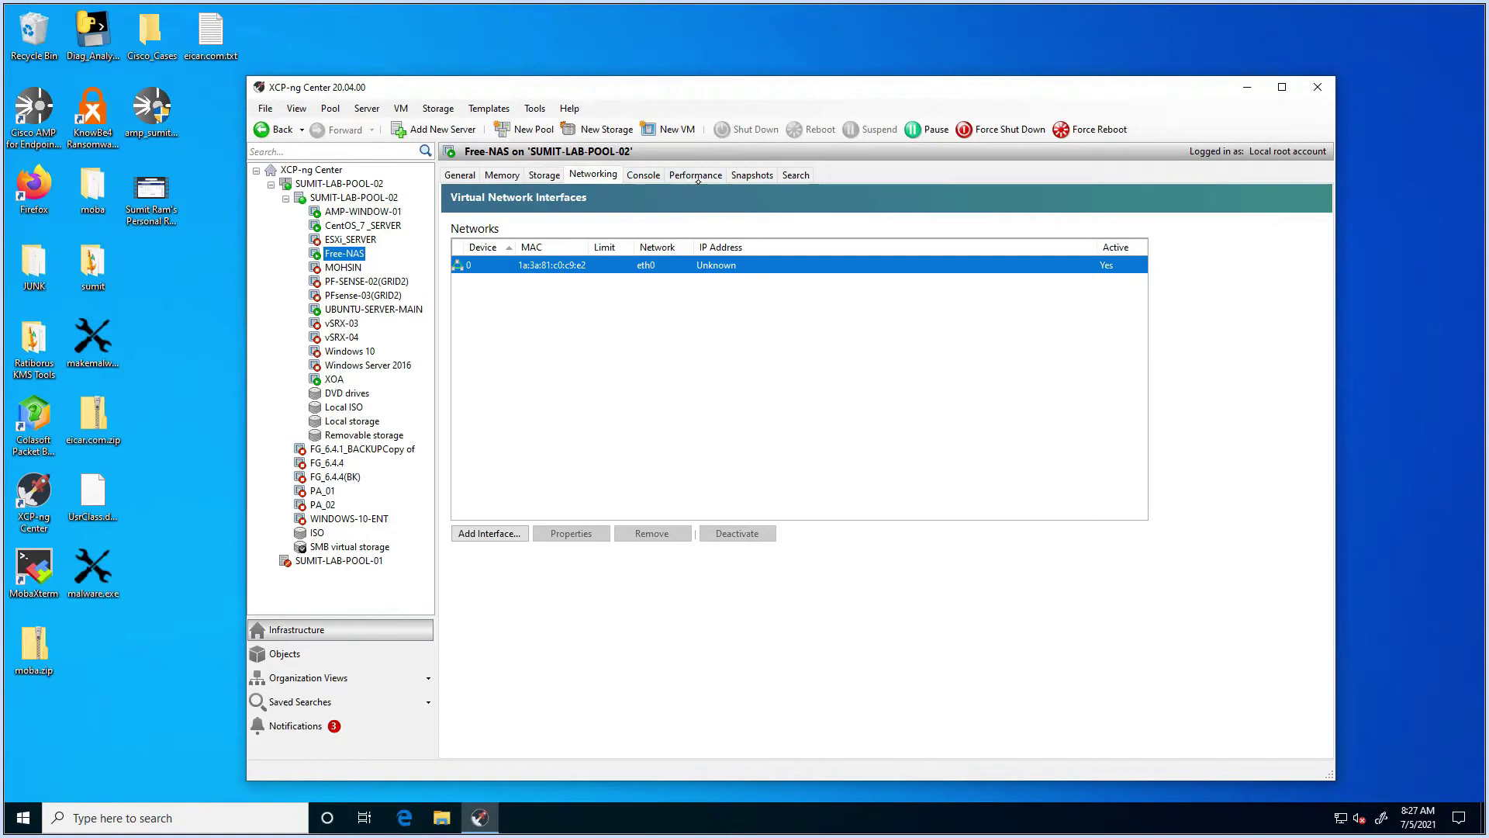
left_click(696, 175)
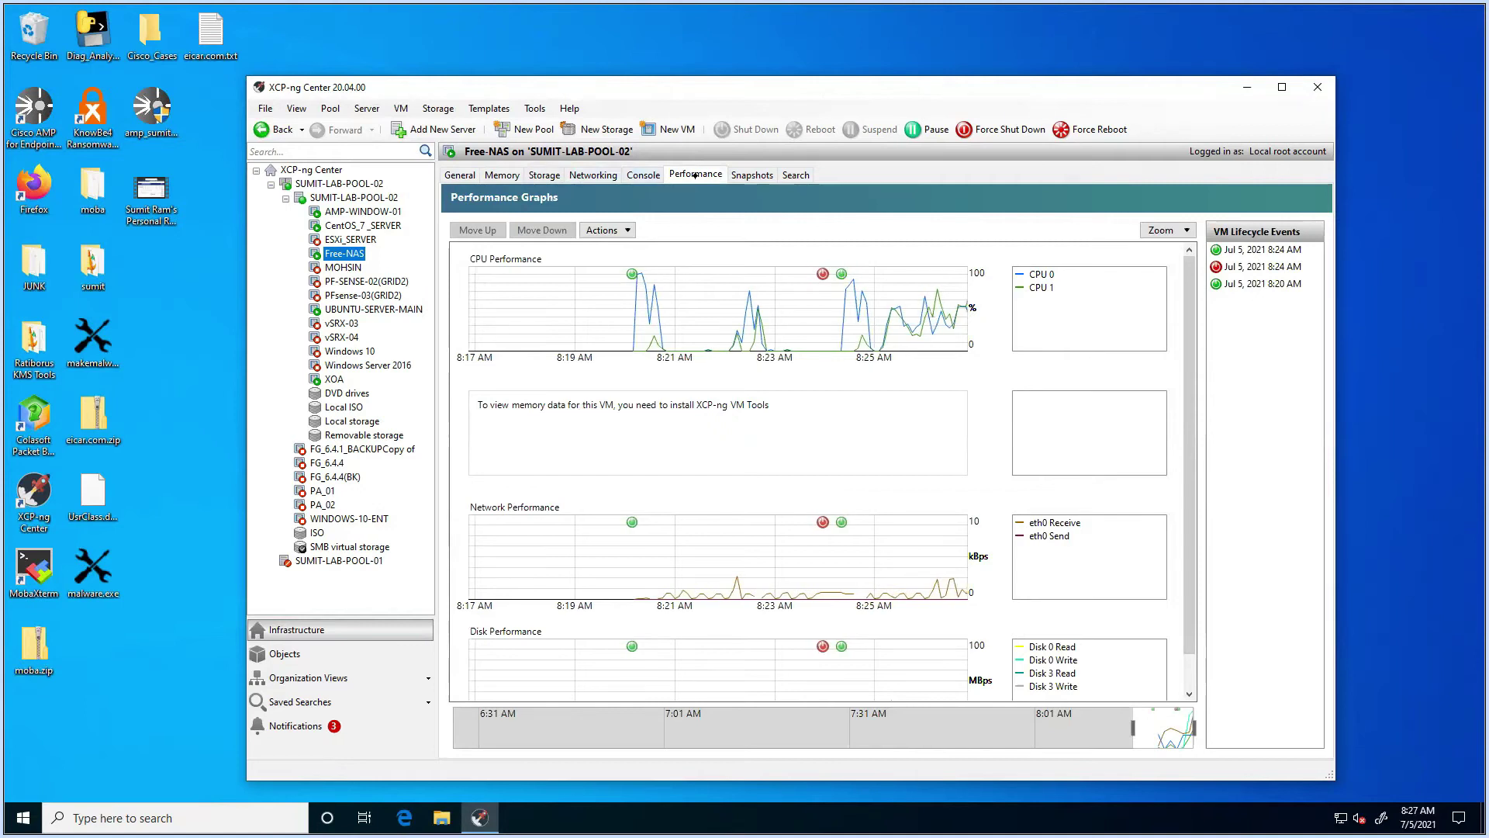
left_click(643, 175)
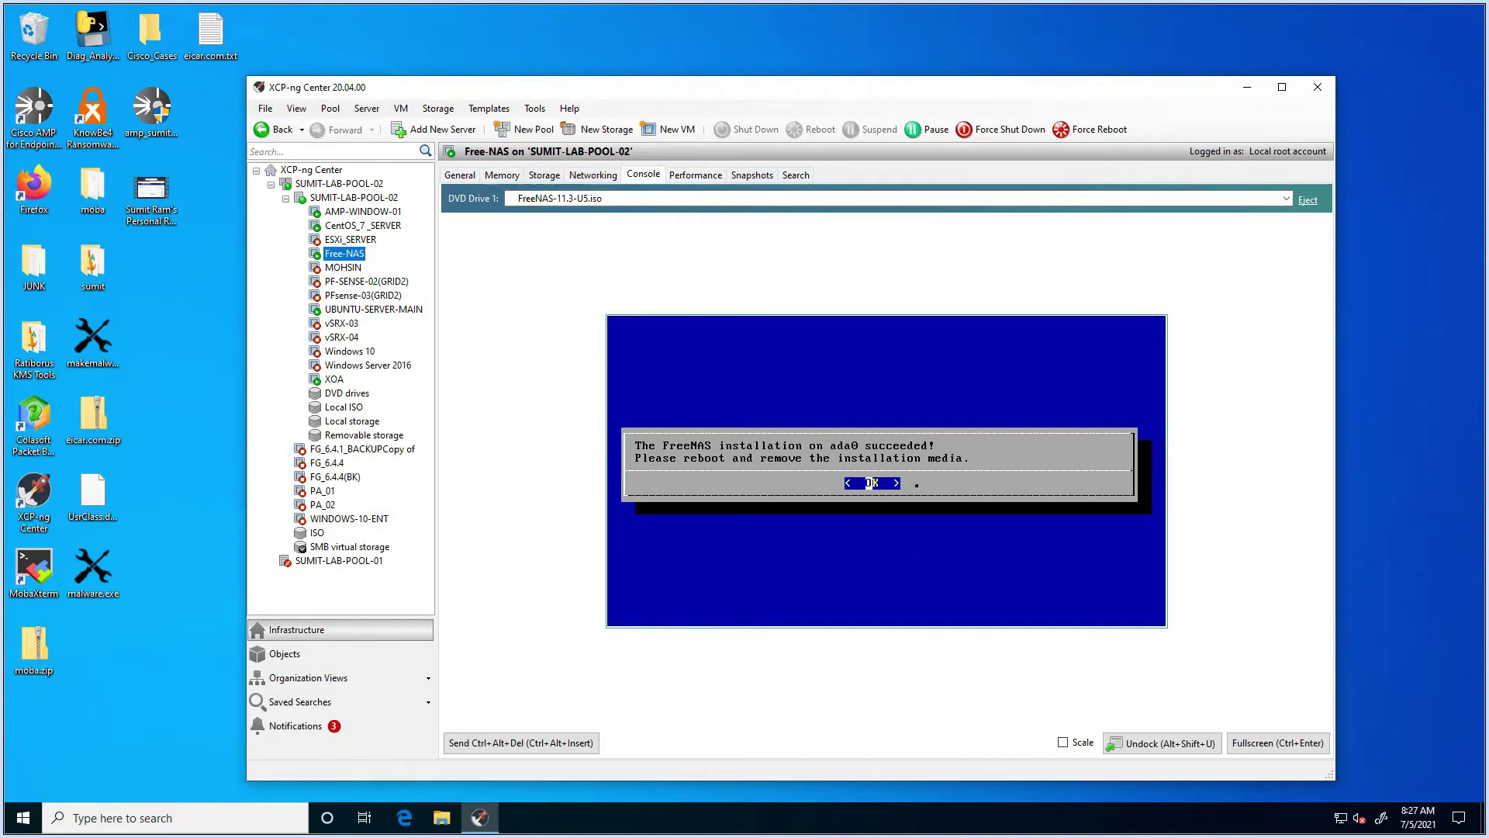
Step: Dismiss the installation-succeeded message and choose 3 Reboot System from the console menu
key("Return")
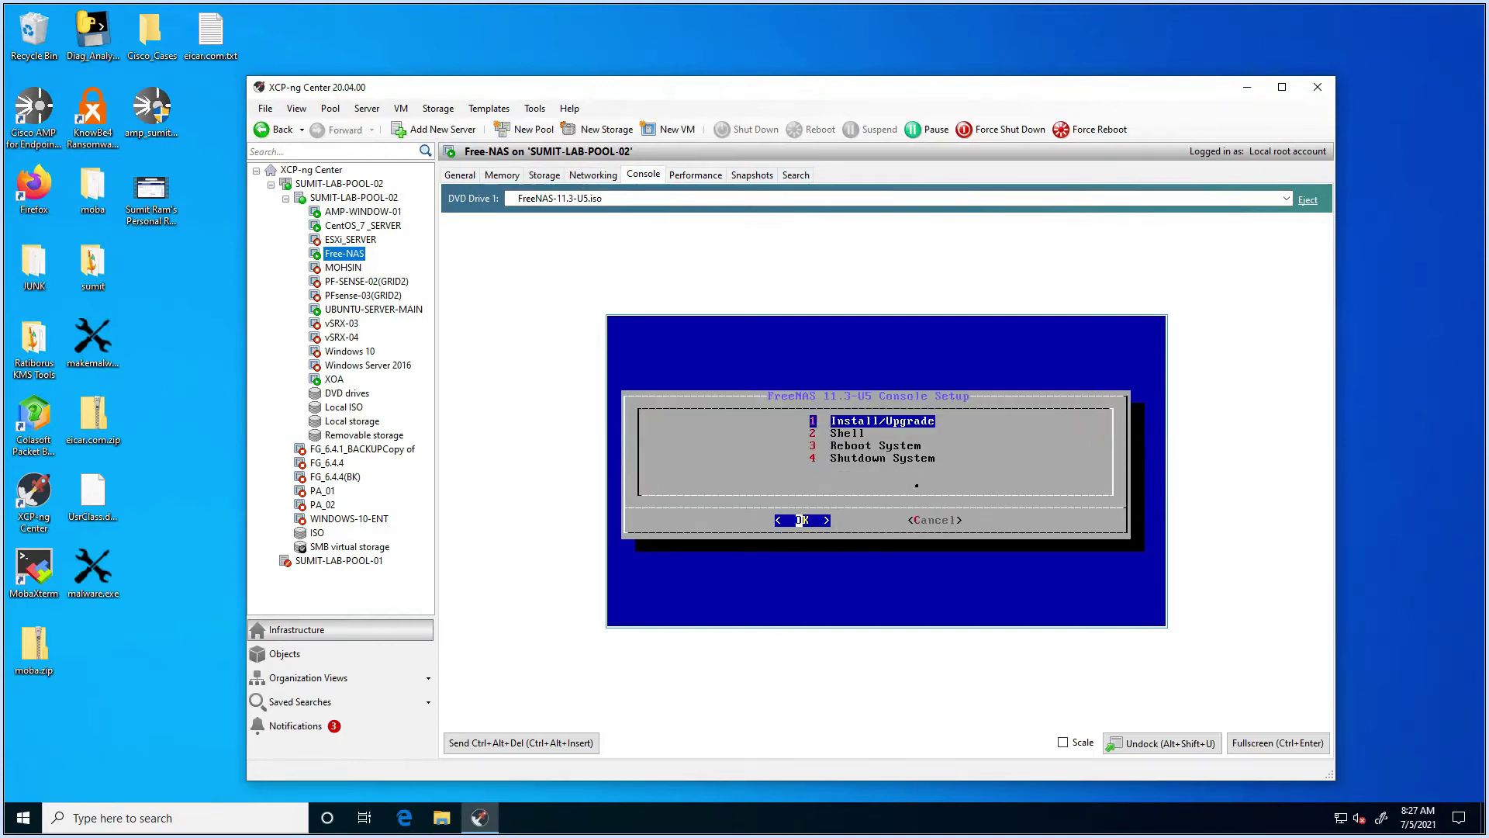
key("Down")
key("Down")
key("Down")
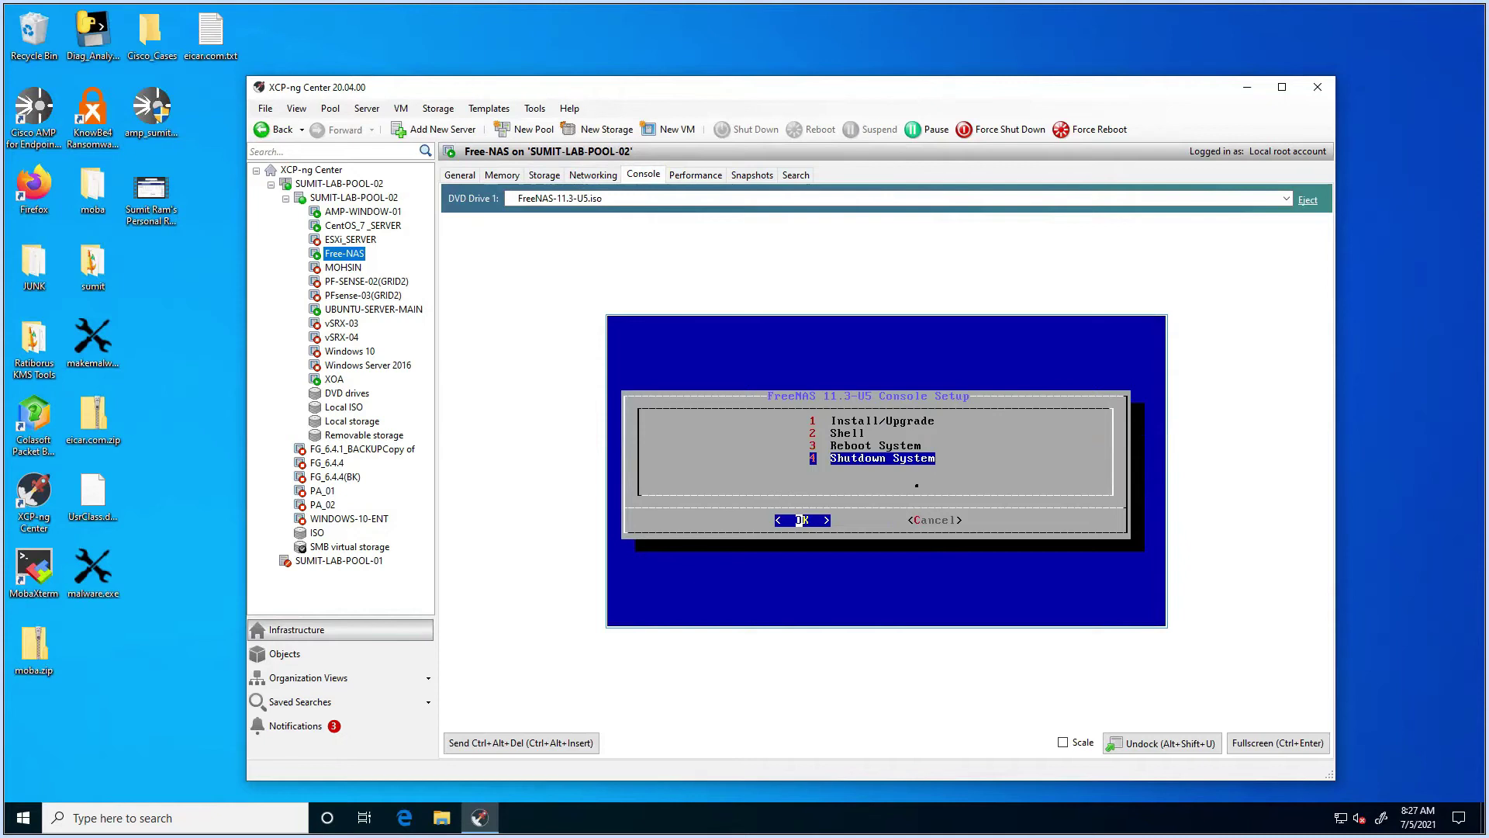
key("Up")
key("Return")
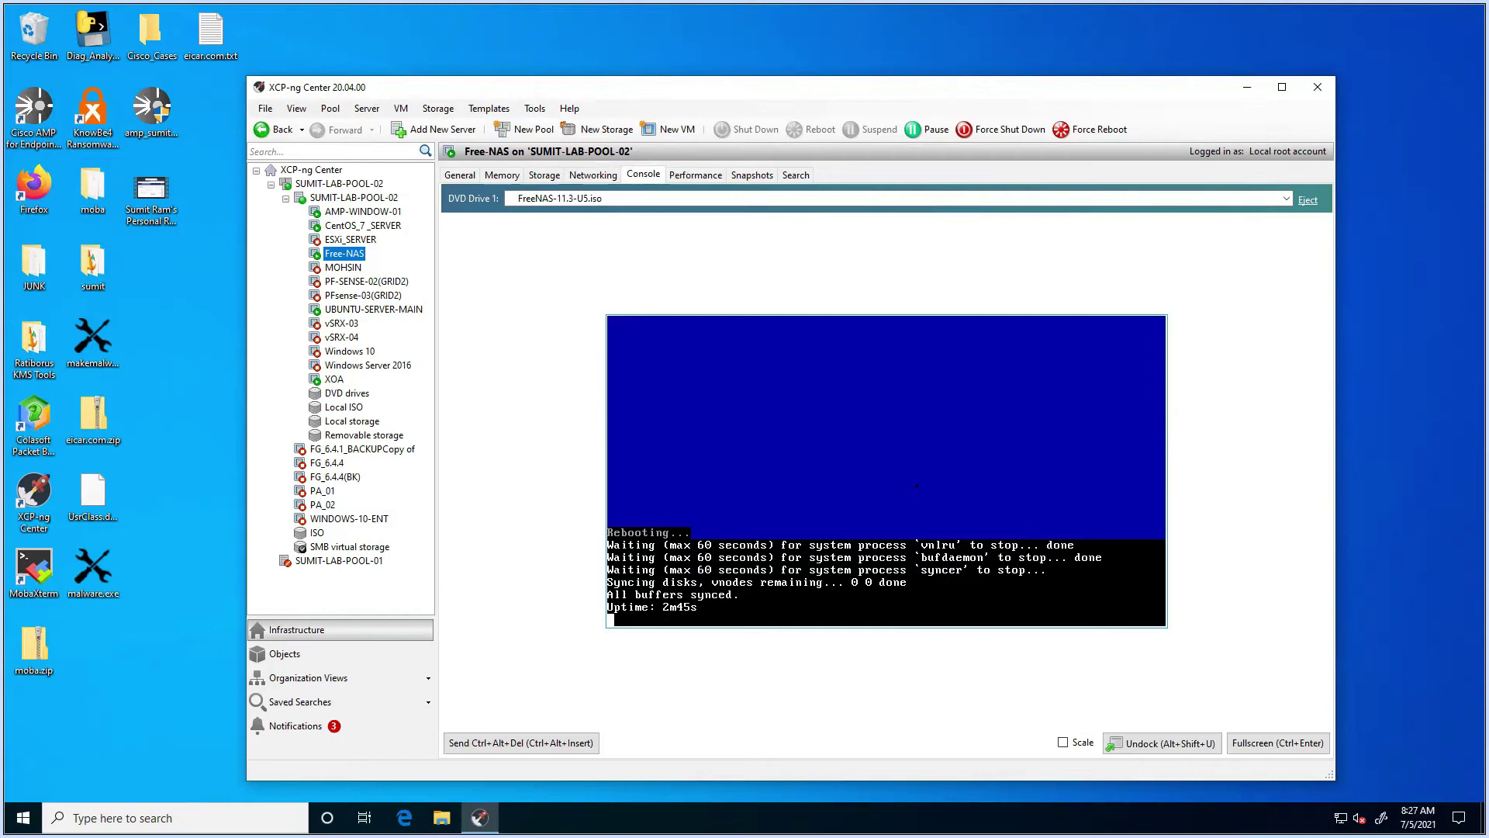
Step: Eject the FreeNAS ISO so DVD Drive 1 shows <empty>
left_click(1309, 201)
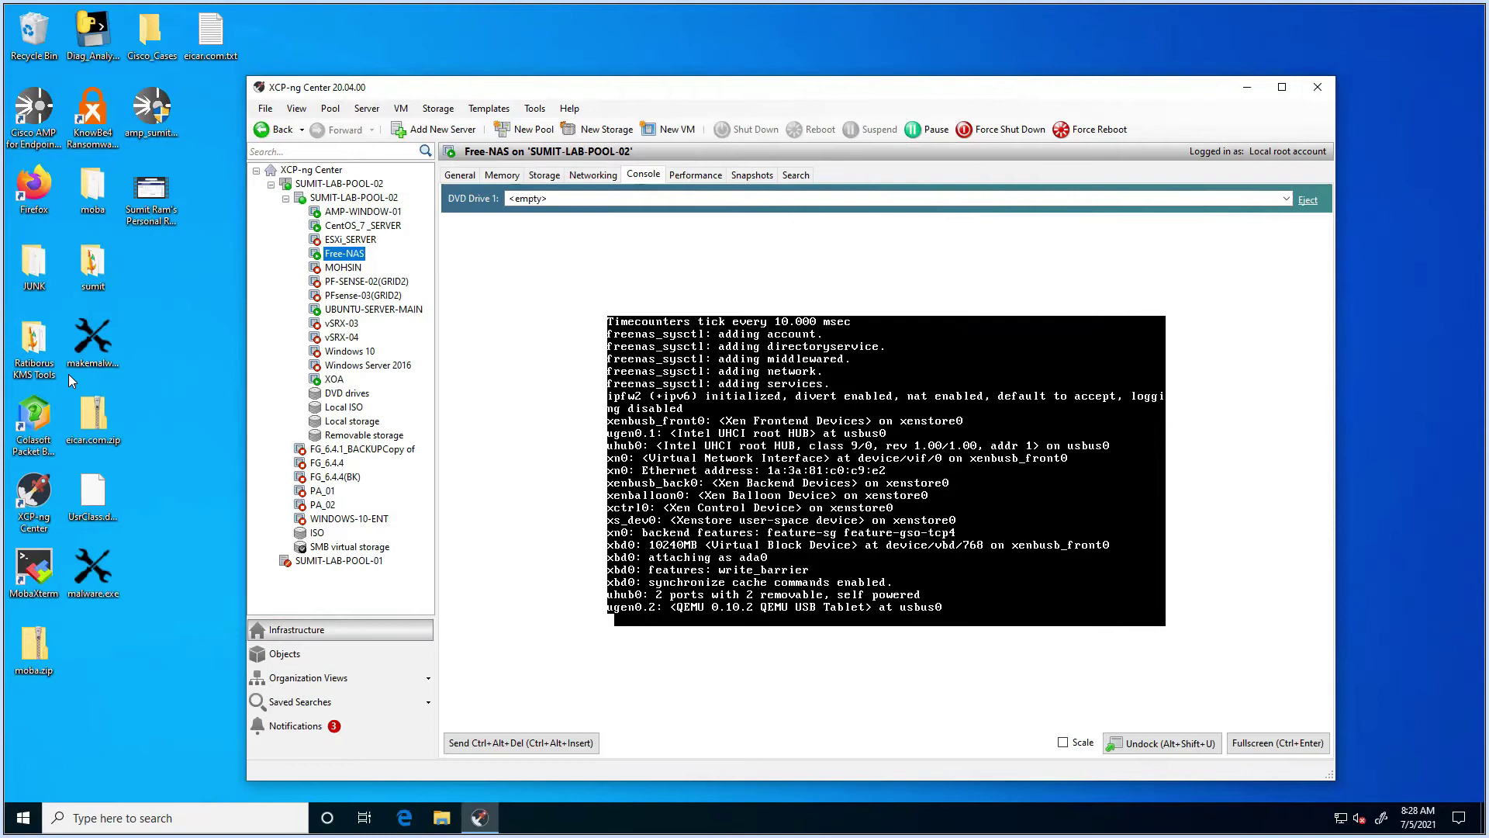
left_click(33, 190)
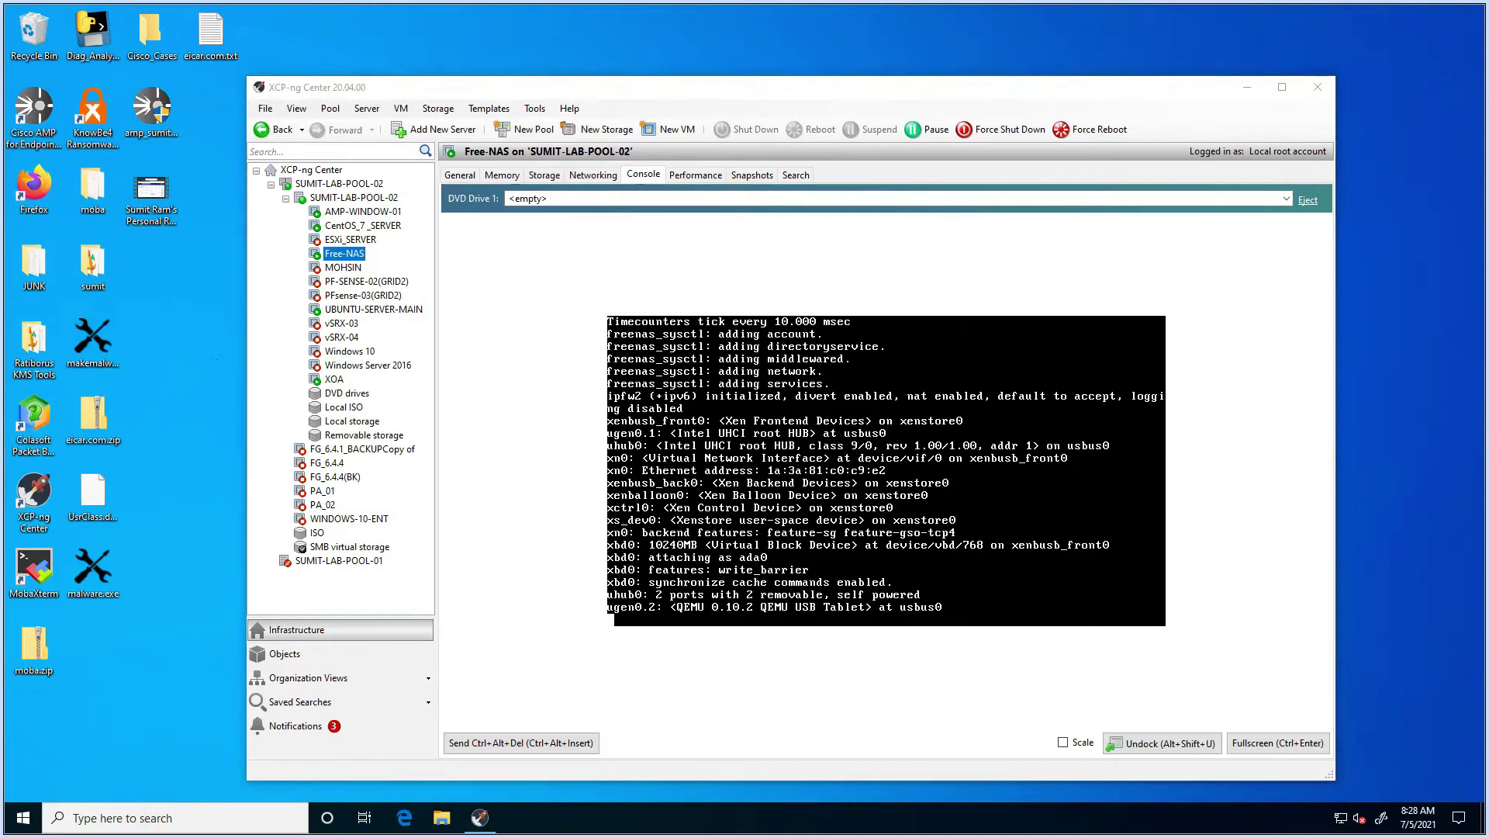
Step: Open Command Prompt by searching for cmd
left_click(124, 817)
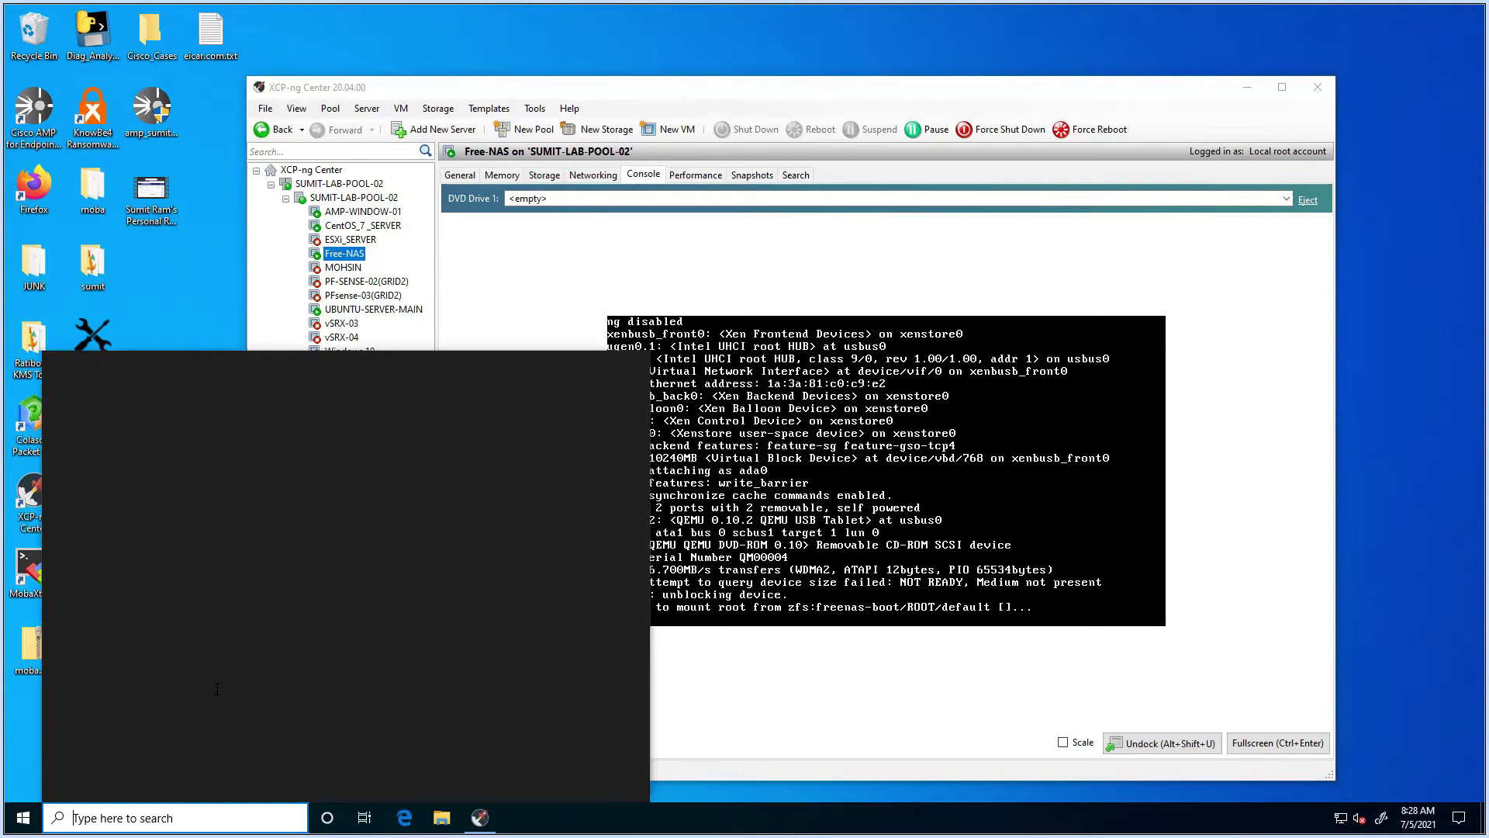
type("cmd")
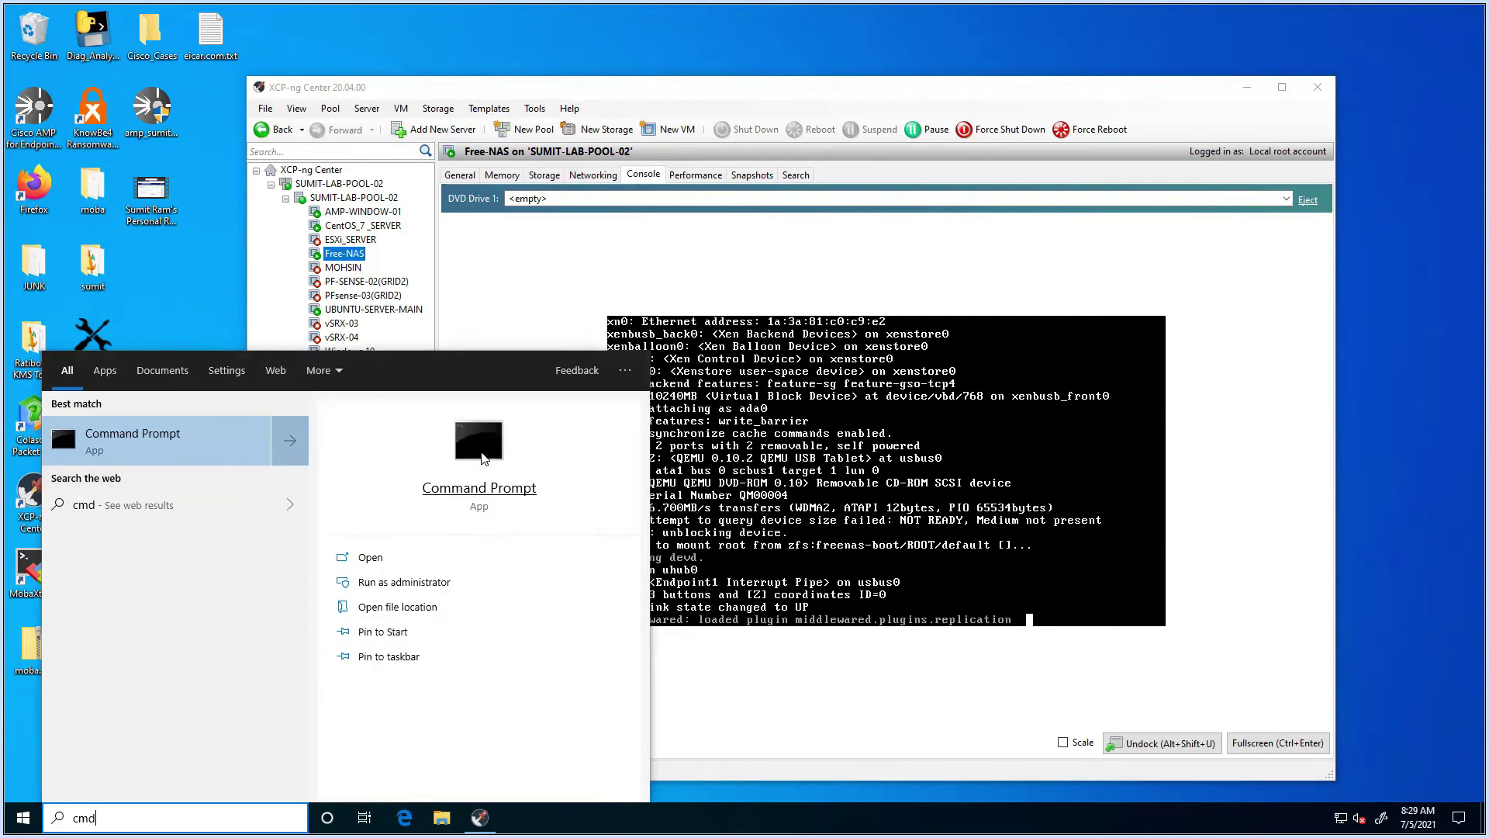
left_click(481, 458)
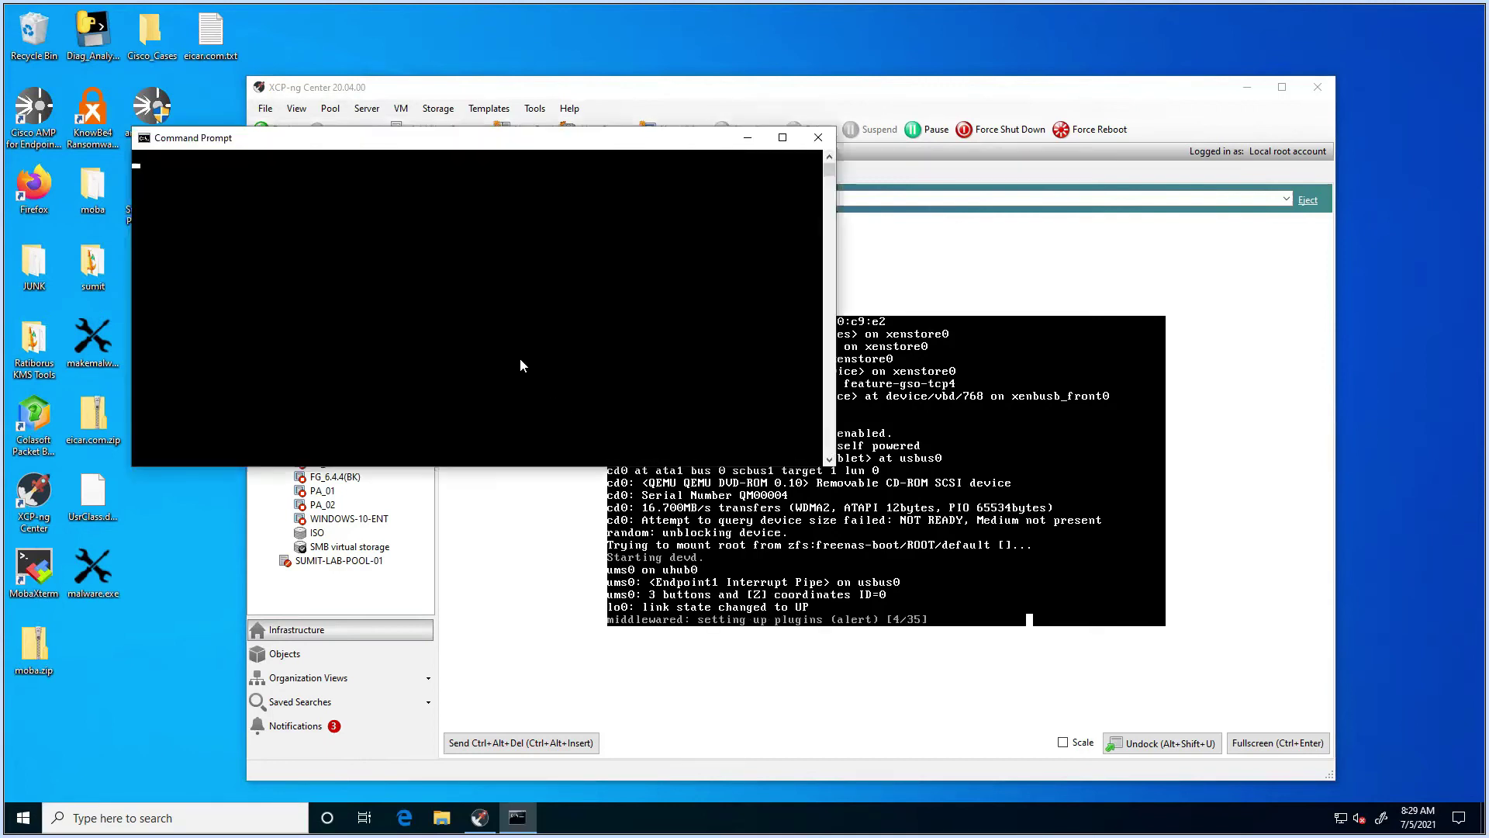
Step: Run ipconfig and select the PC's IPv4 address 192.168.0.155
key("Return")
key("Return")
key("Return")
key("Return")
key("Return")
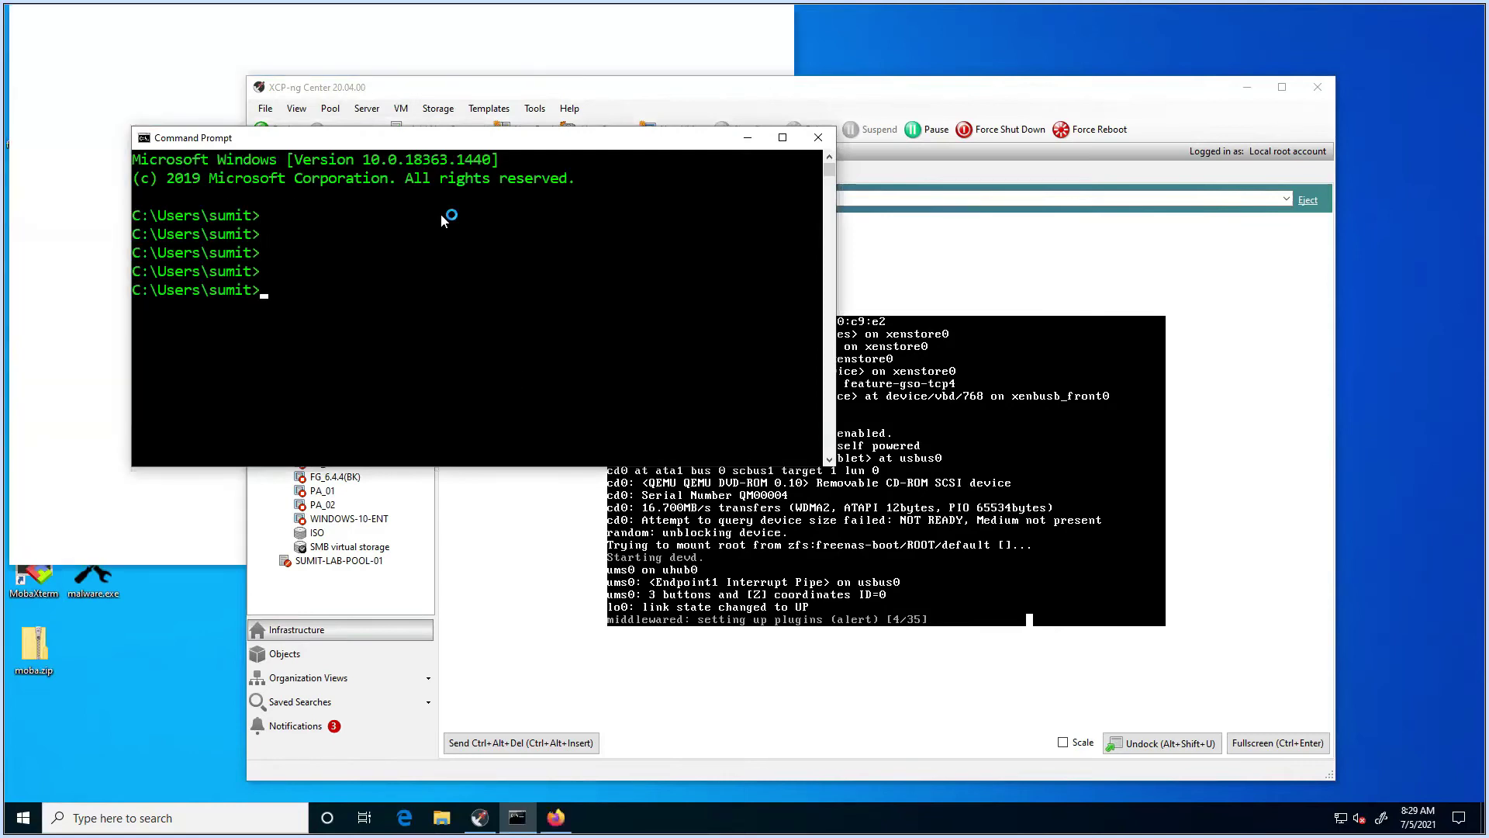
type("ipconfig")
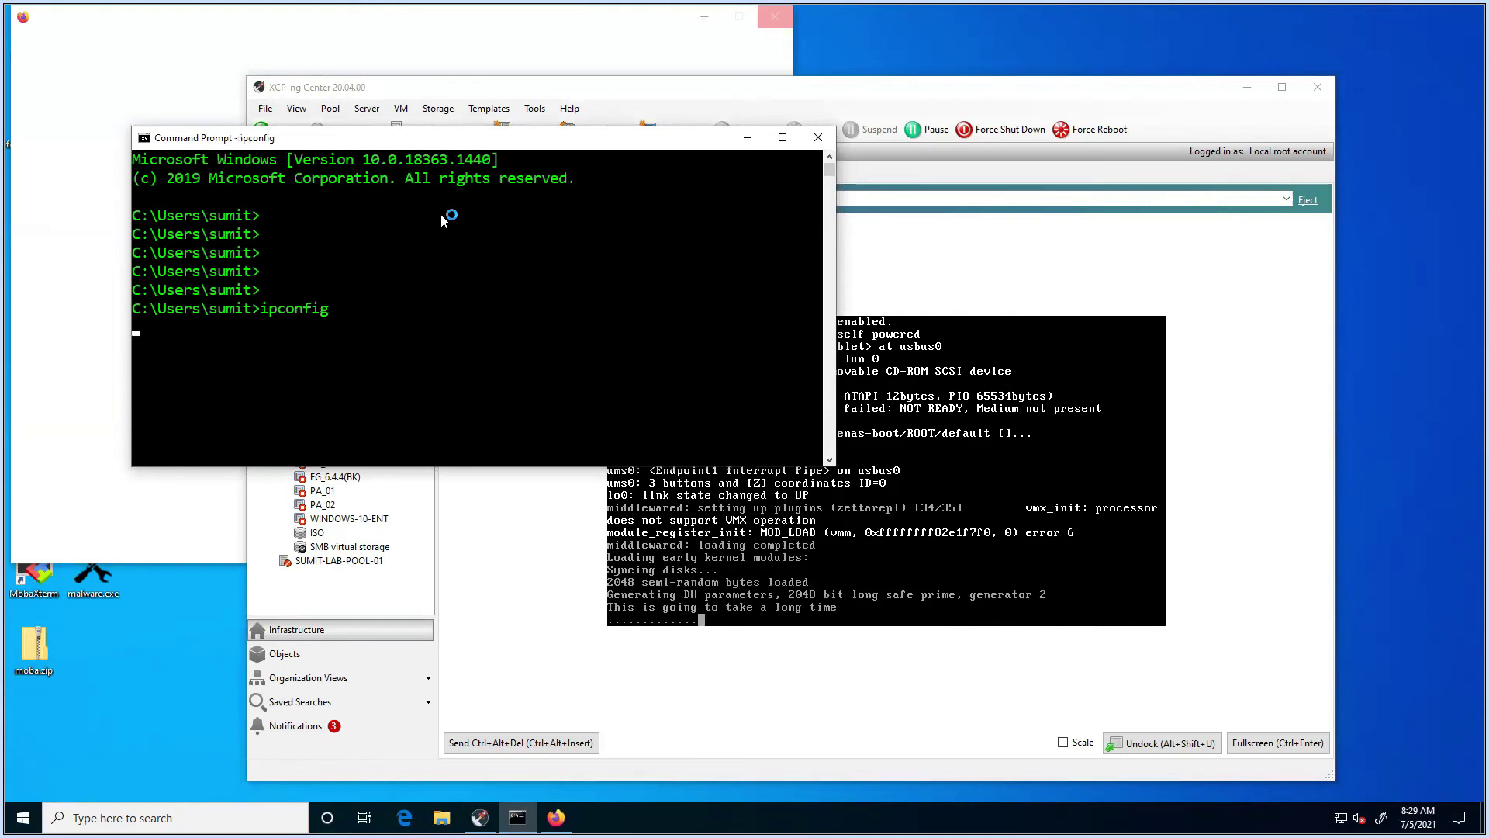
key("Return")
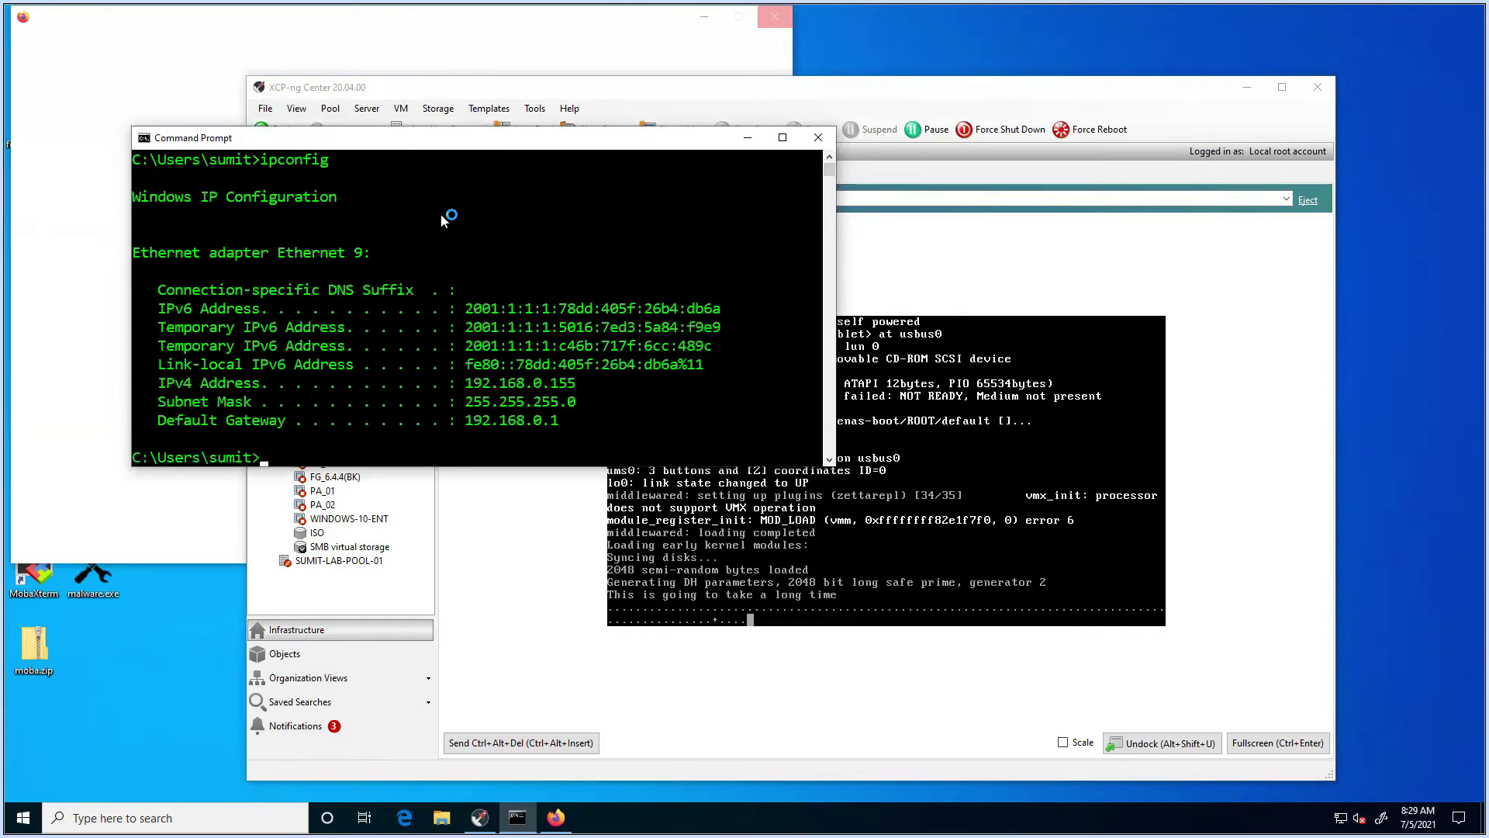
left_click_drag(459, 384, 575, 383)
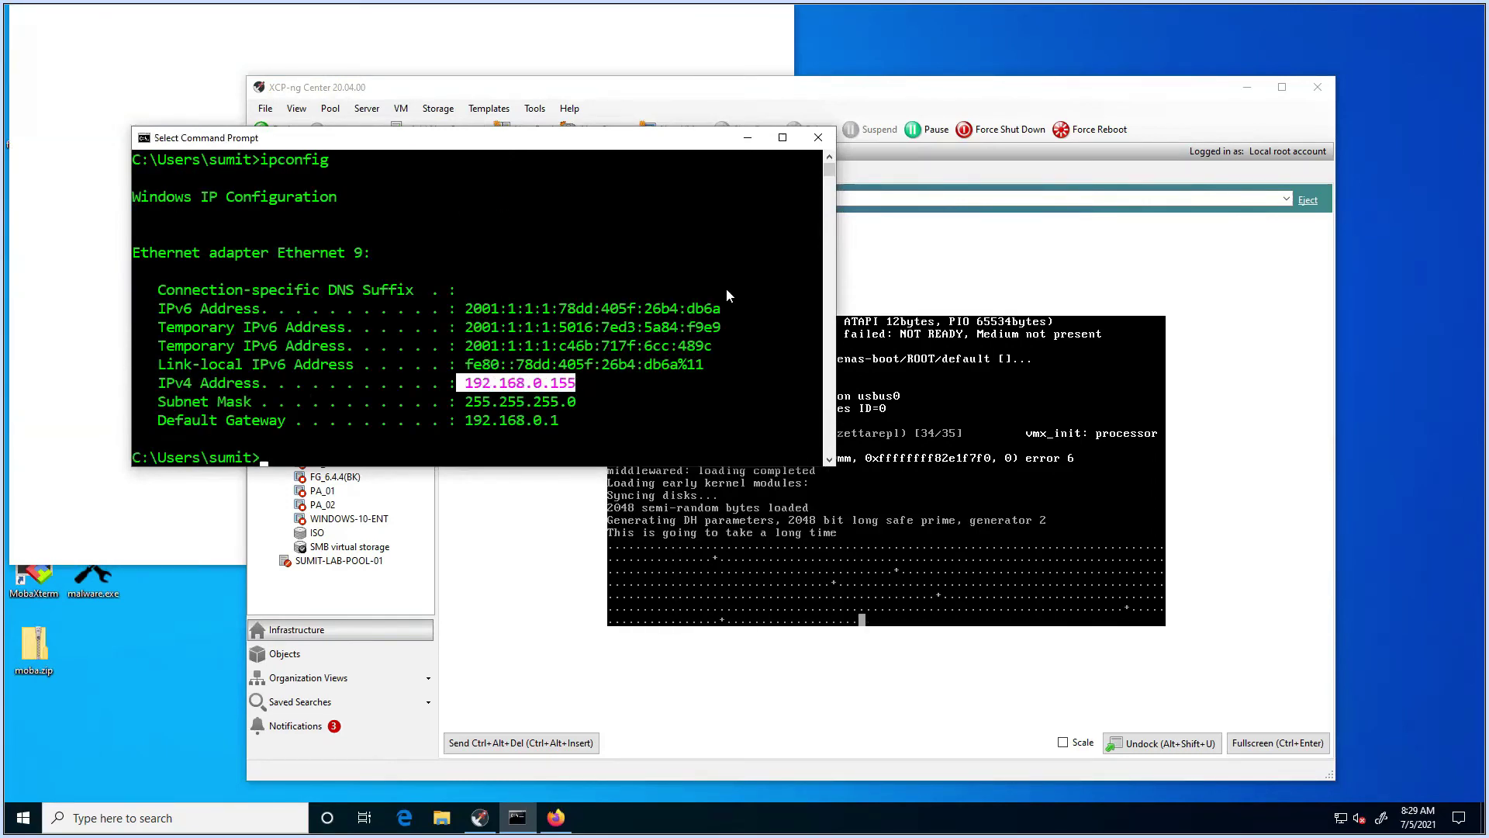
left_click(747, 138)
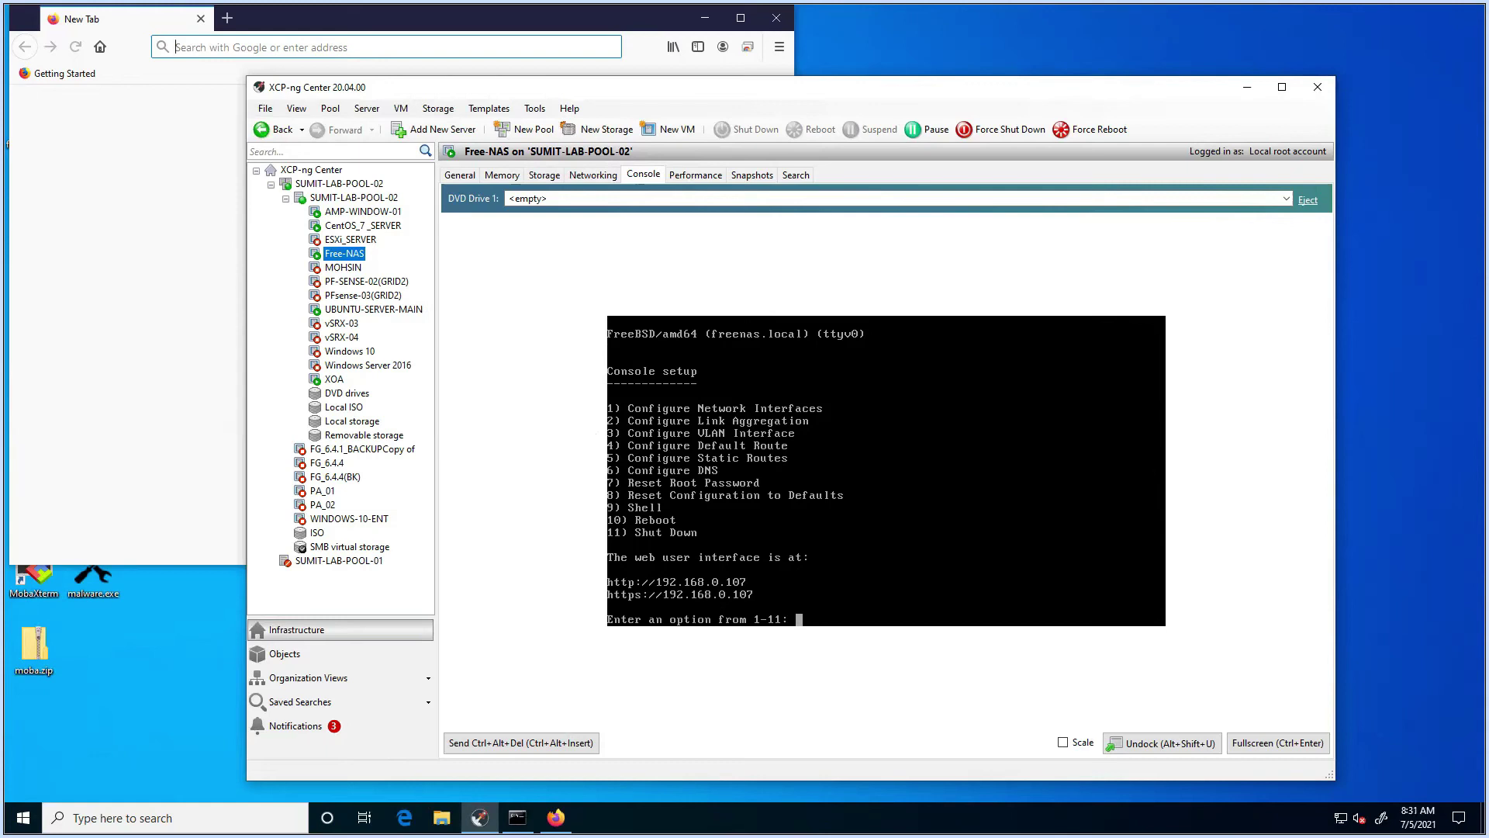
Step: Enter 9 (Shell) at the Free-NAS console menu prompt
left_click(854, 75)
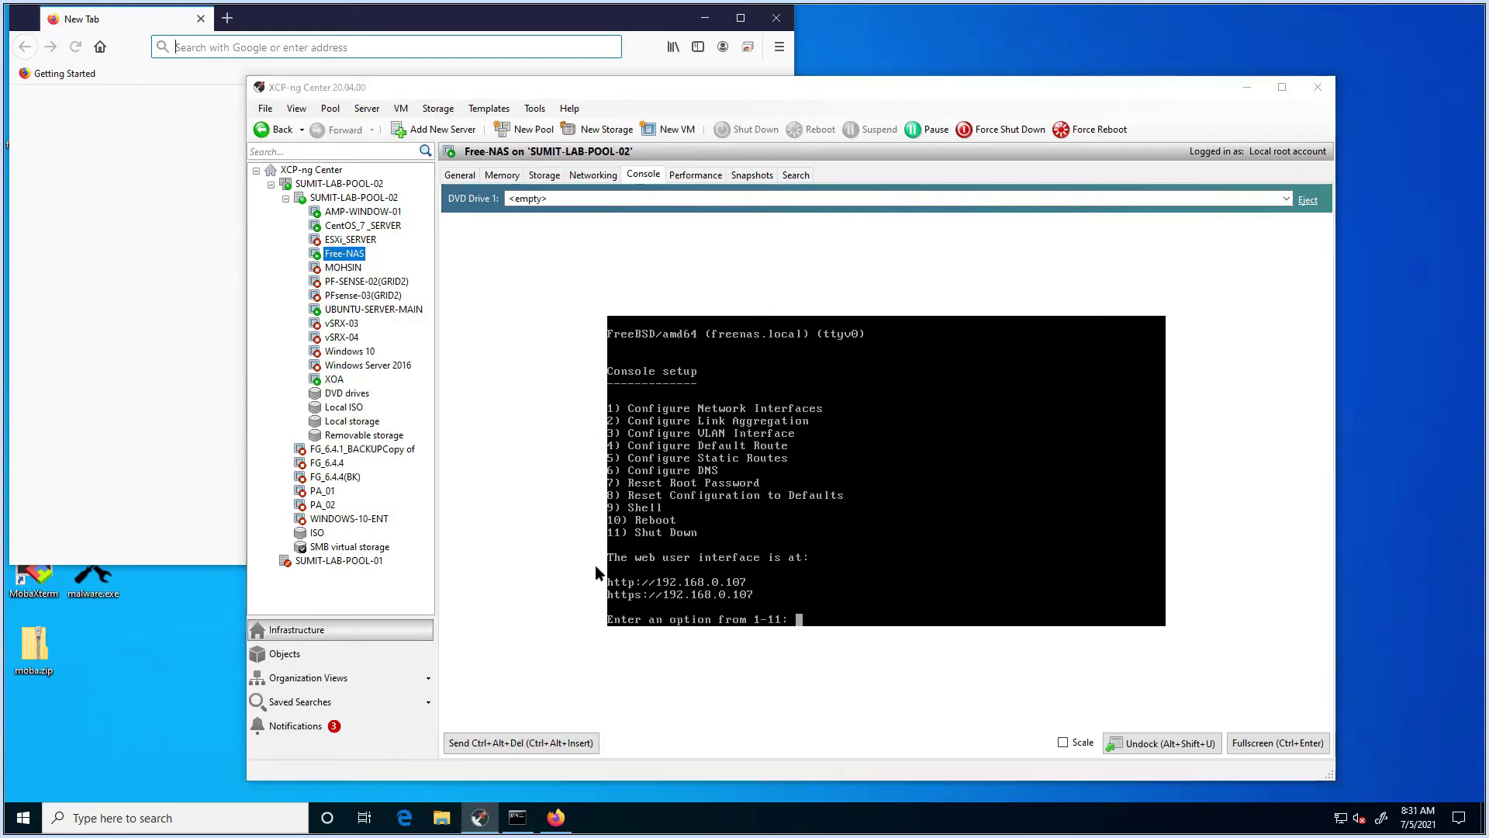
left_click(862, 546)
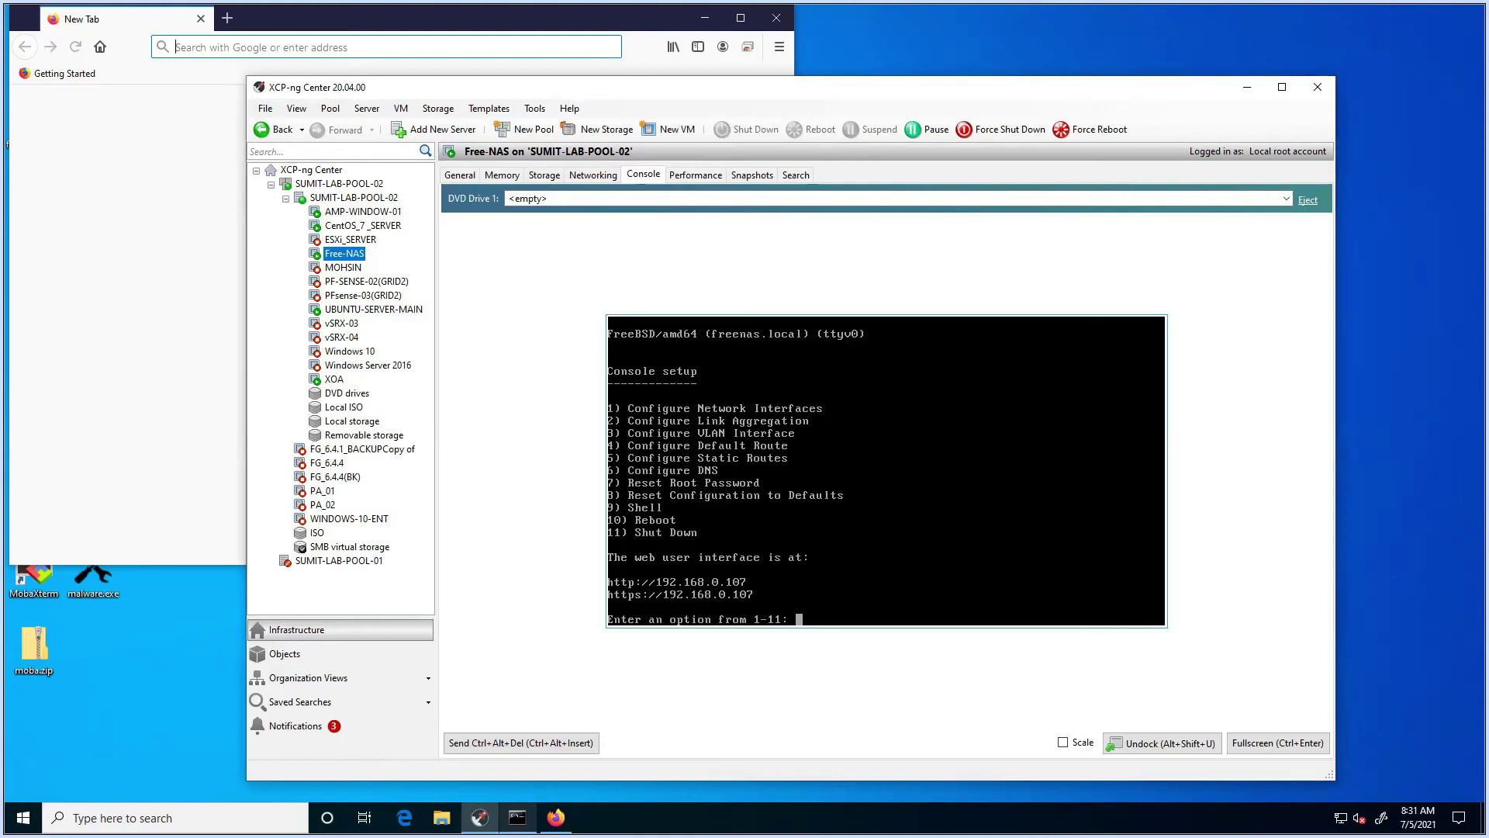
type("9")
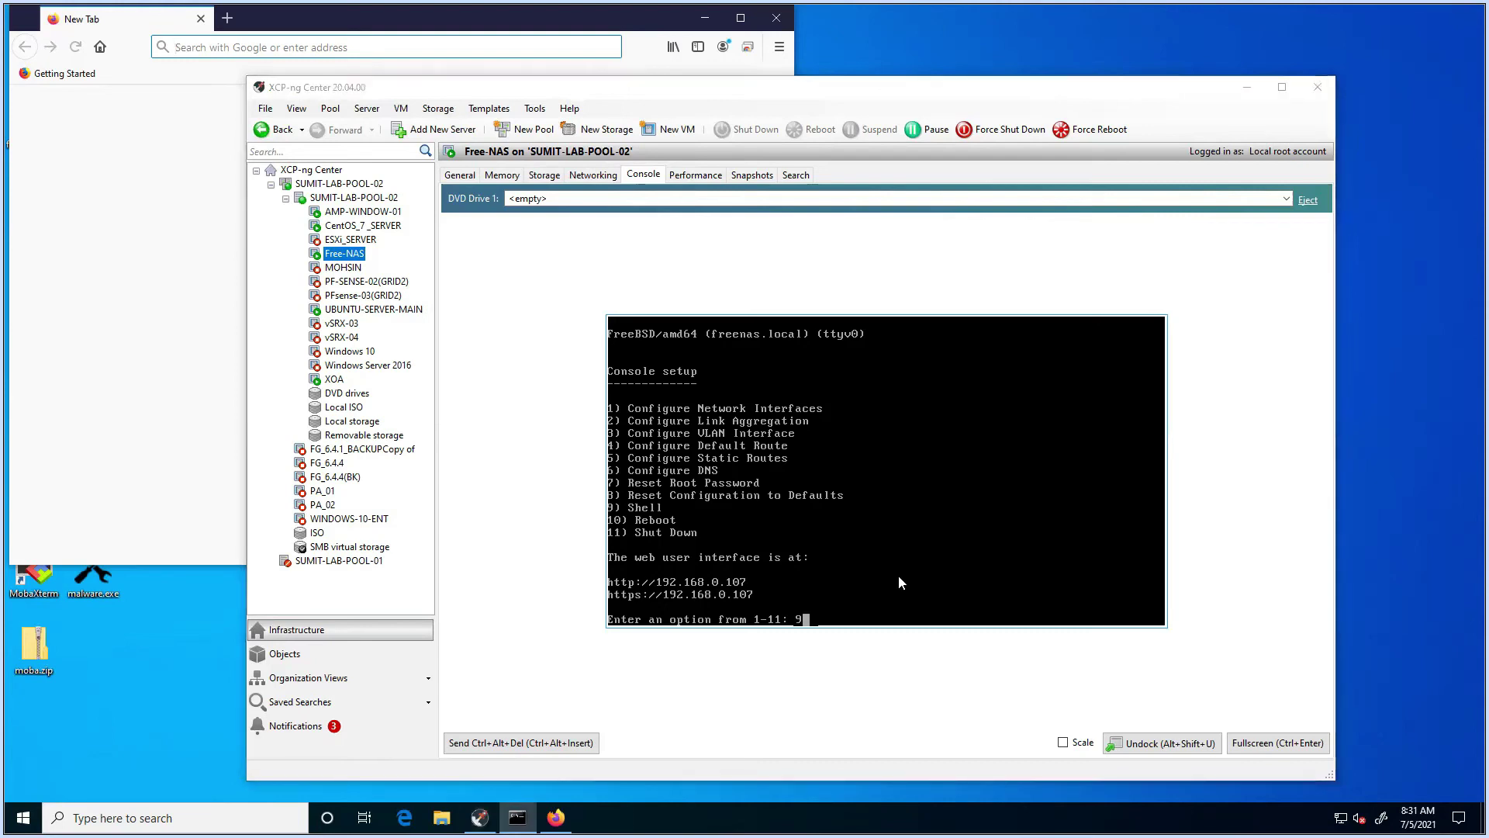
Step: Copy the marked address in Command Prompt and run ping 192.168.0.107
key("alt+Tab")
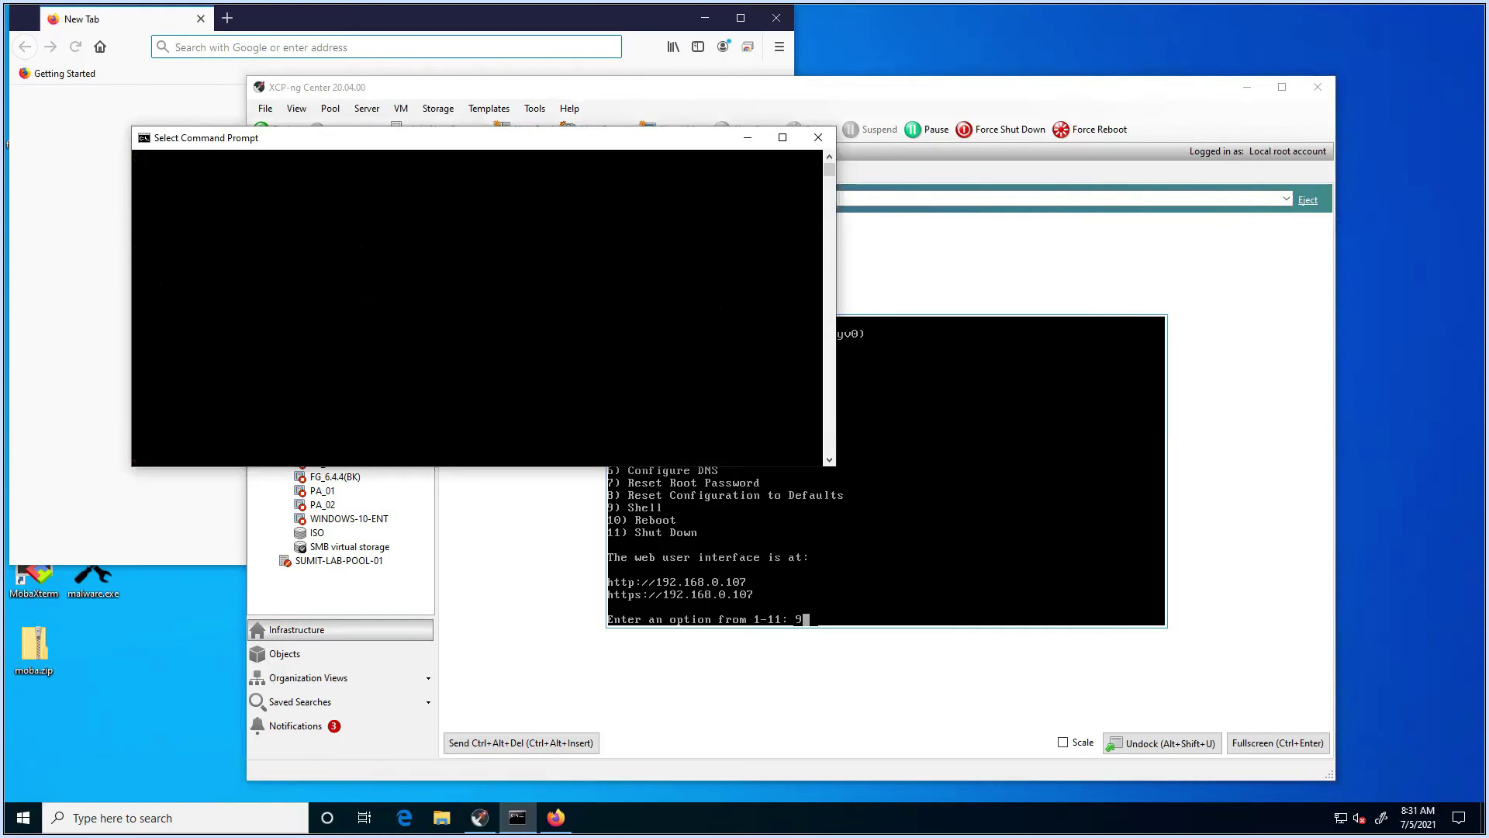
right_click(334, 265)
key("Return")
key("Return")
key("Return")
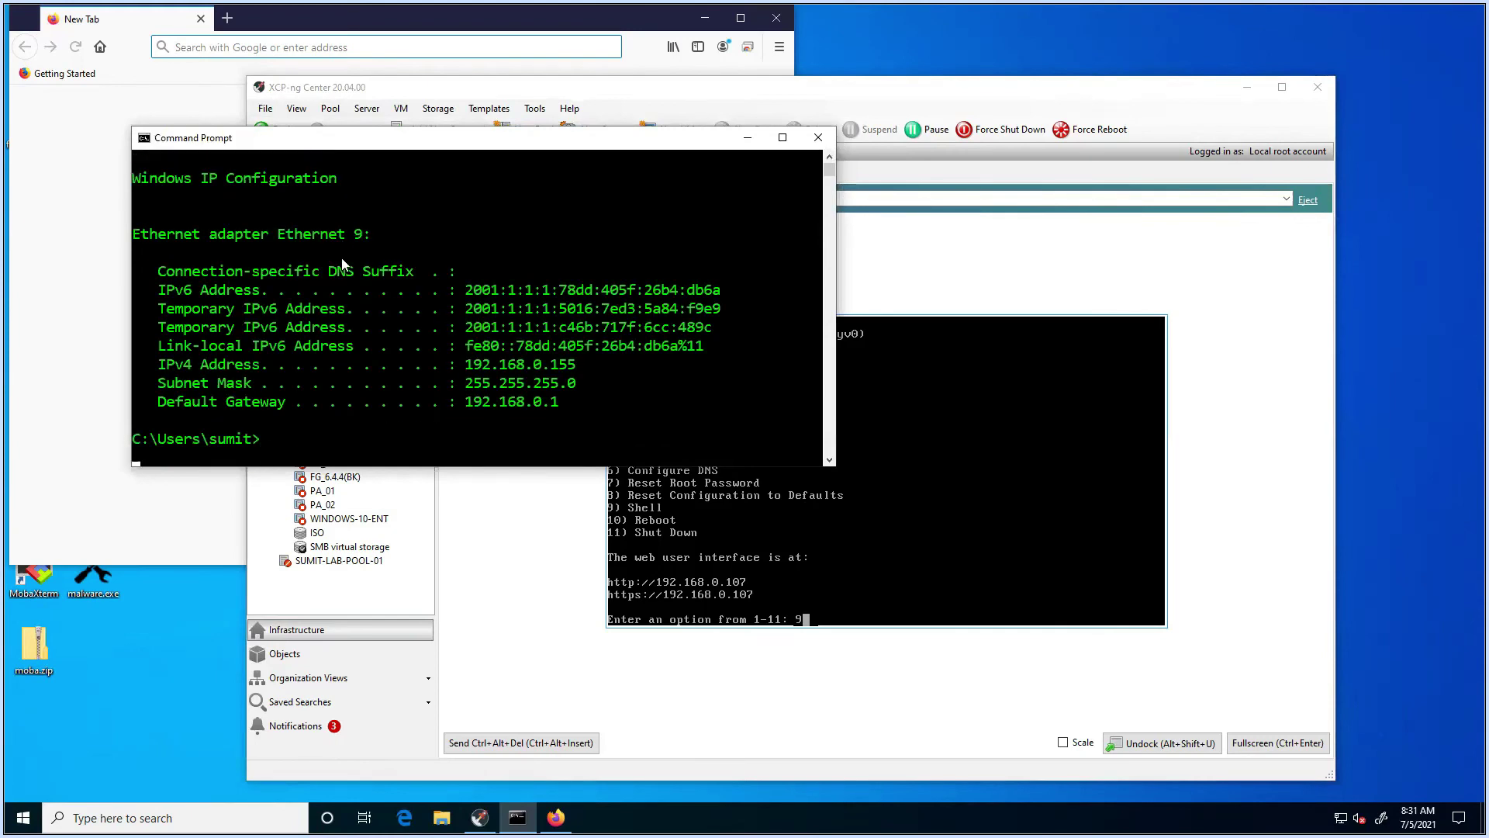
type("ping")
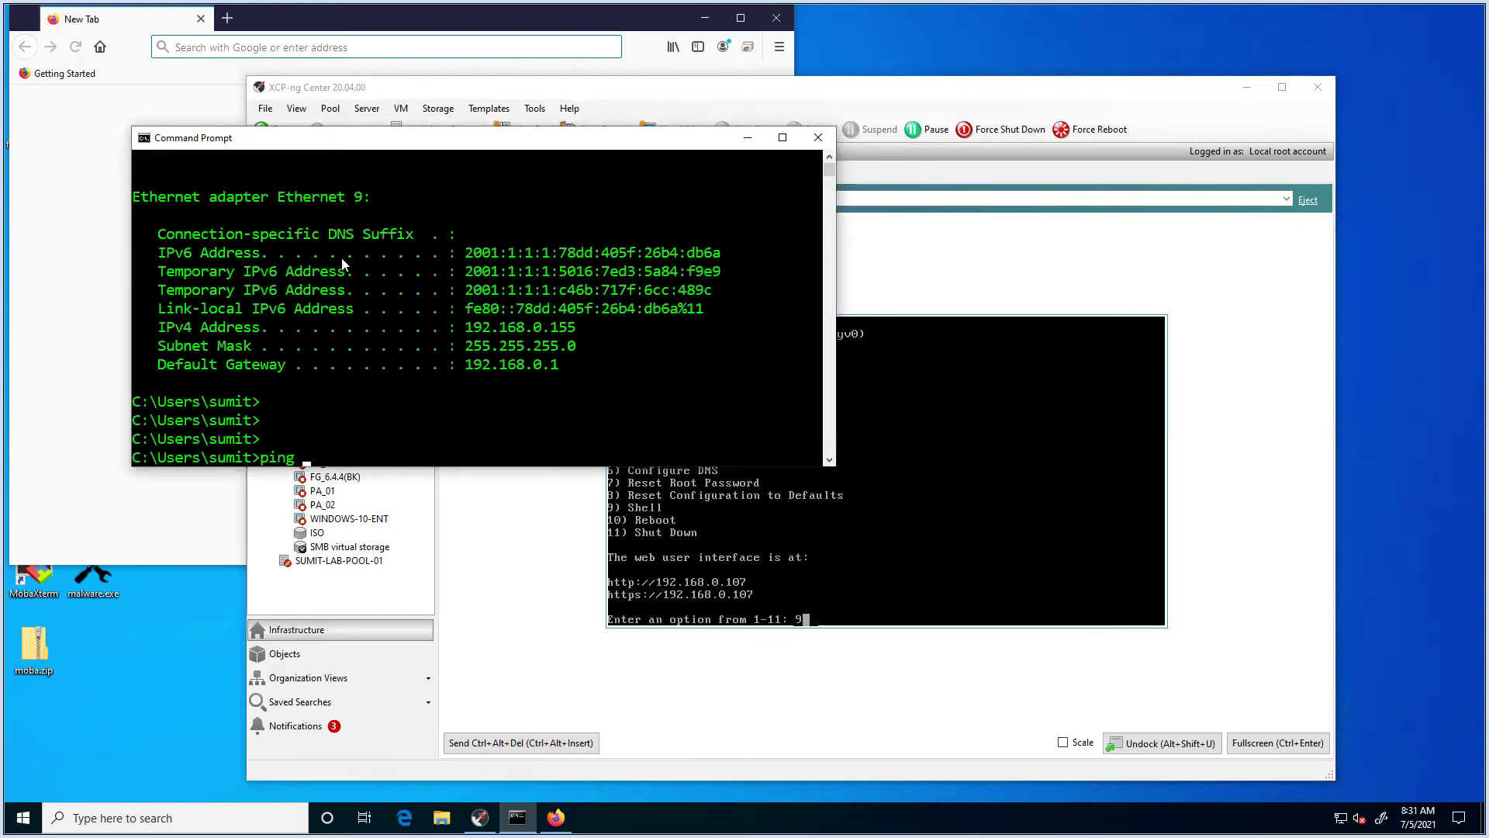
type(" 192.168.0.107")
key("Return")
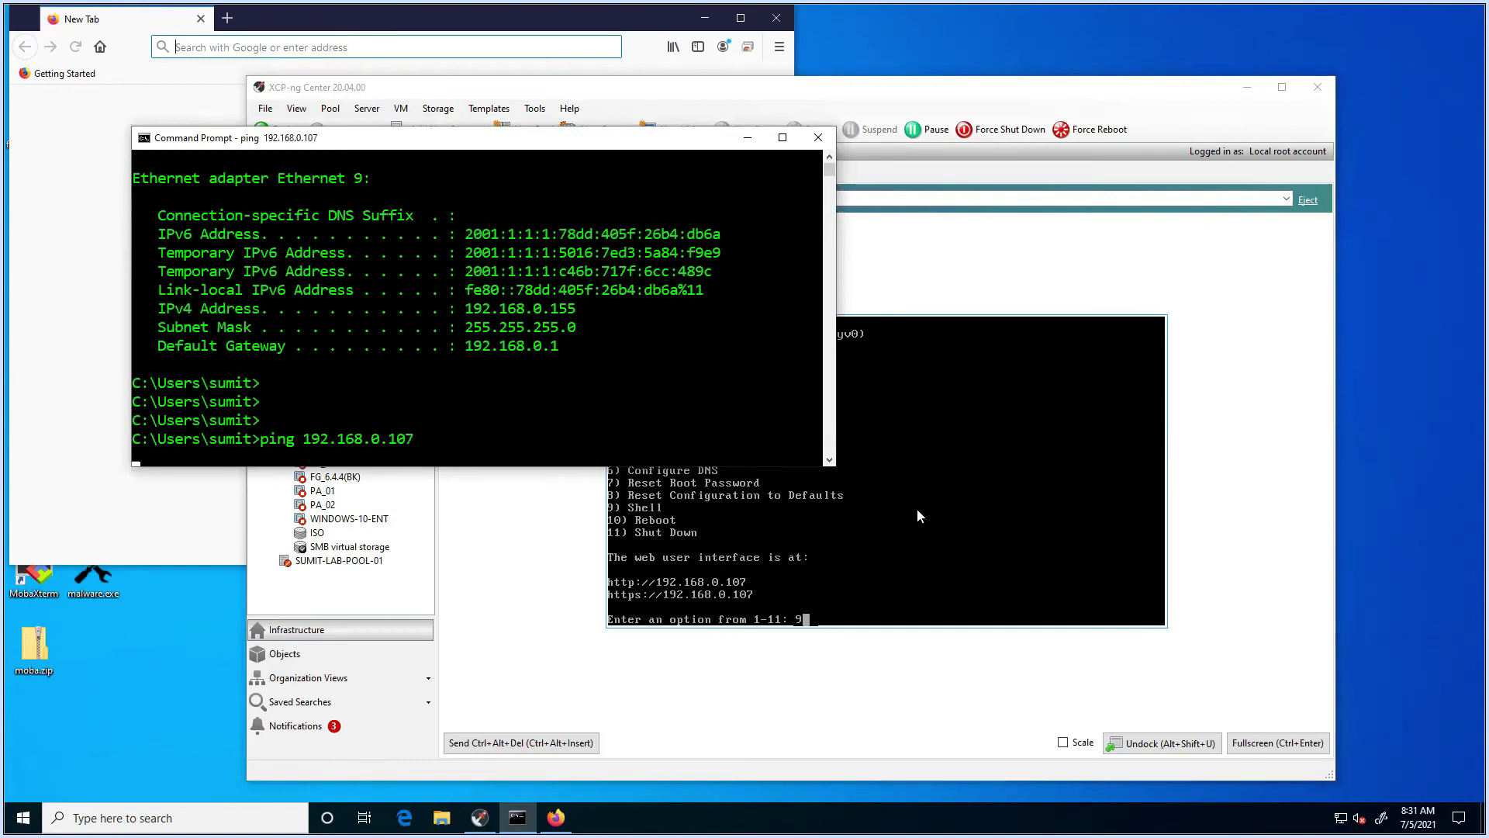
Step: Open the FreeNAS shell with option 9, then exit back to the console menu
left_click(891, 571)
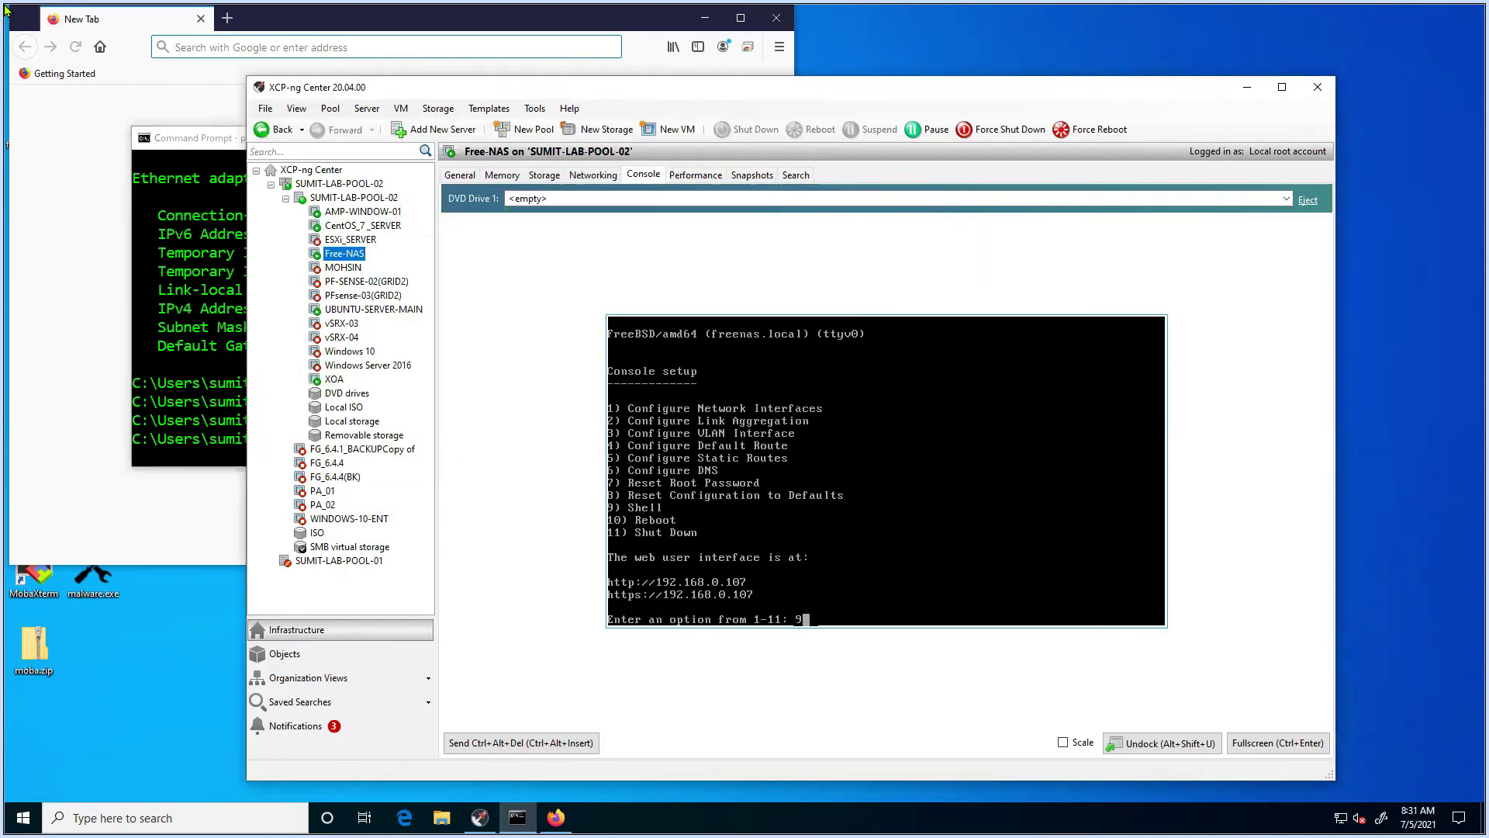
mouse_move(4, 7)
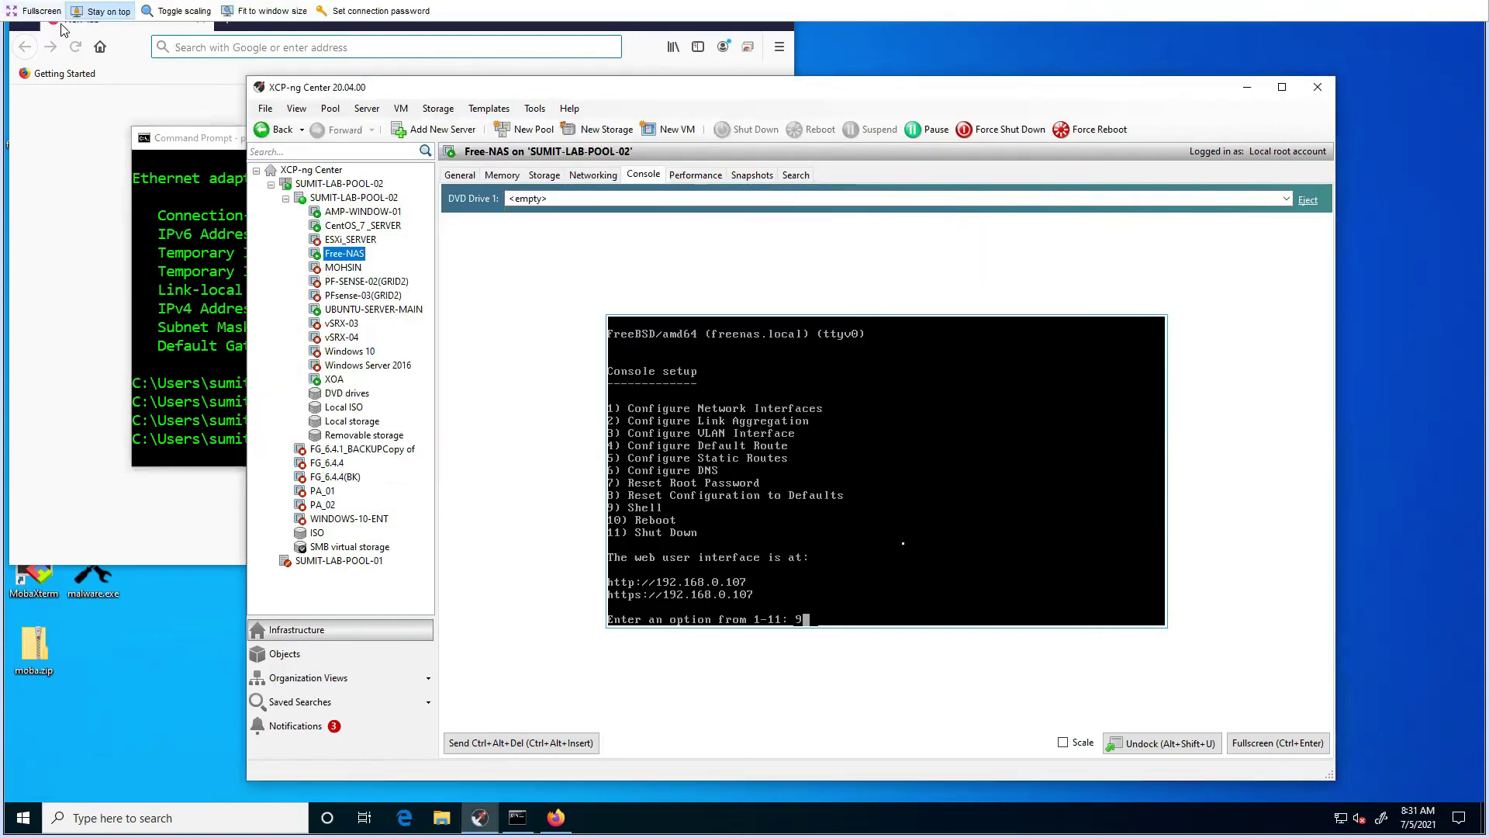
type("9")
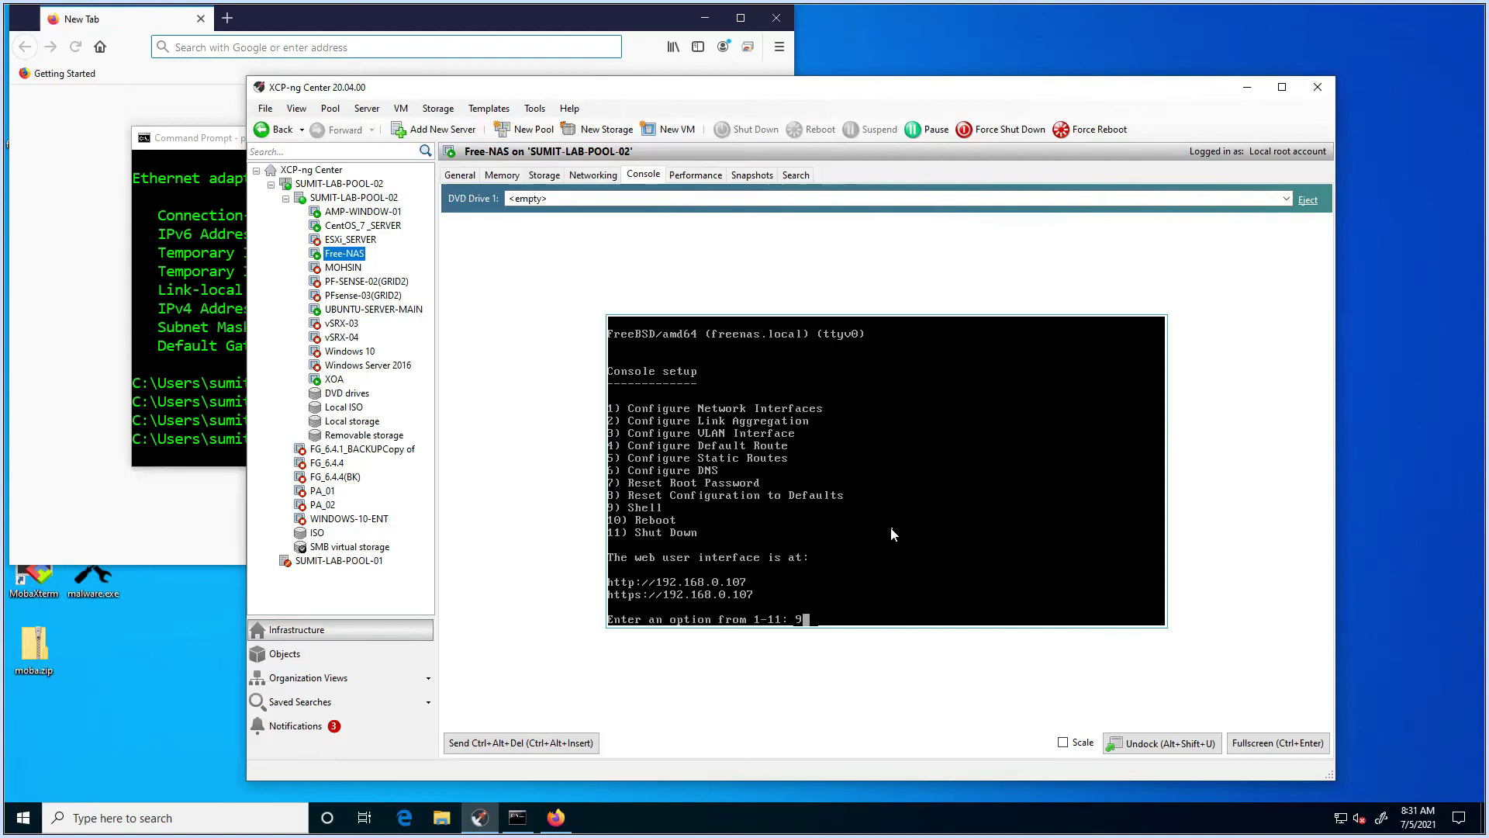
key("Return")
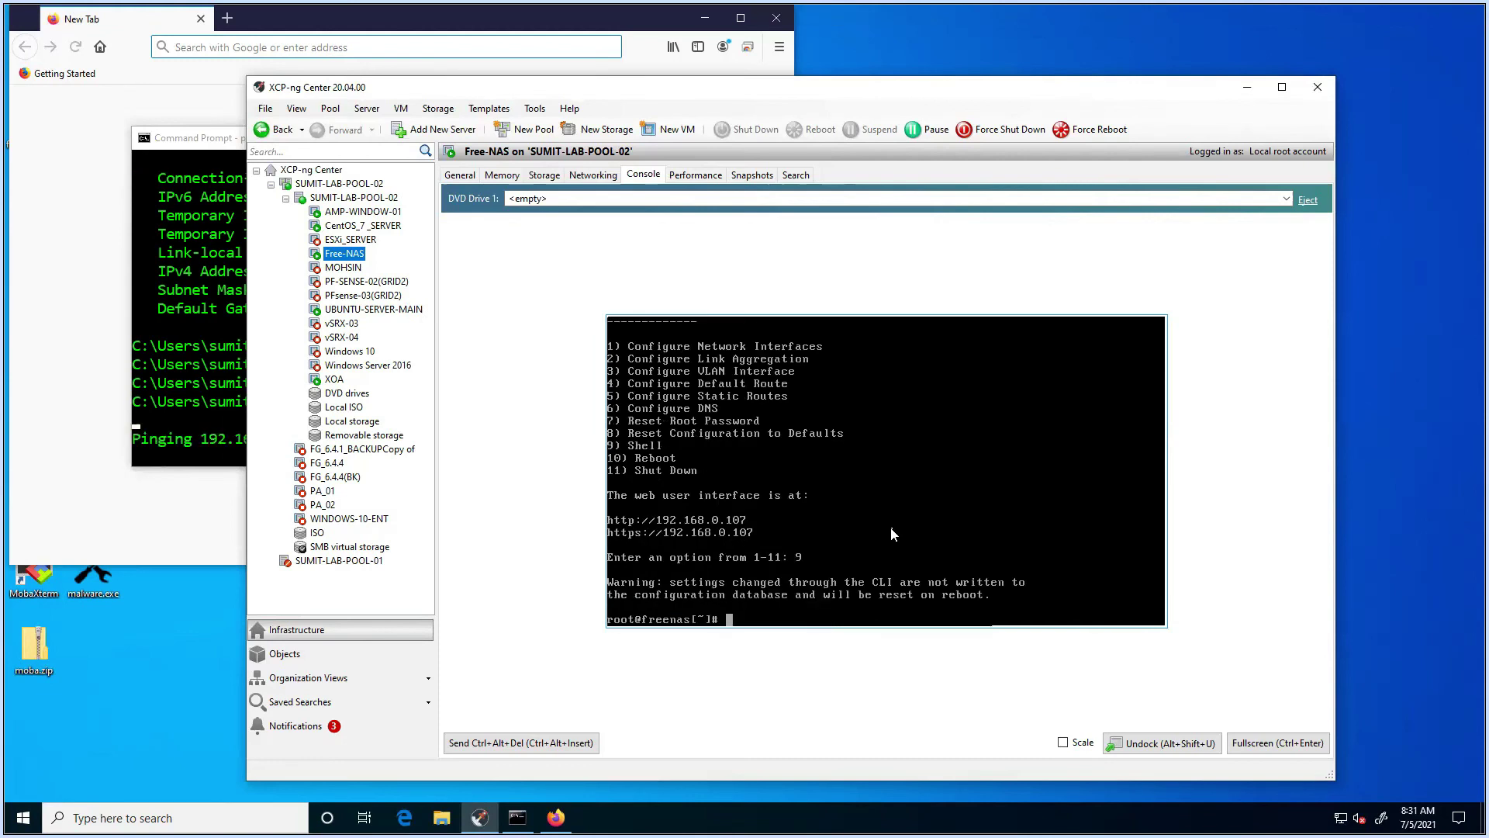
type("exit")
key("Return")
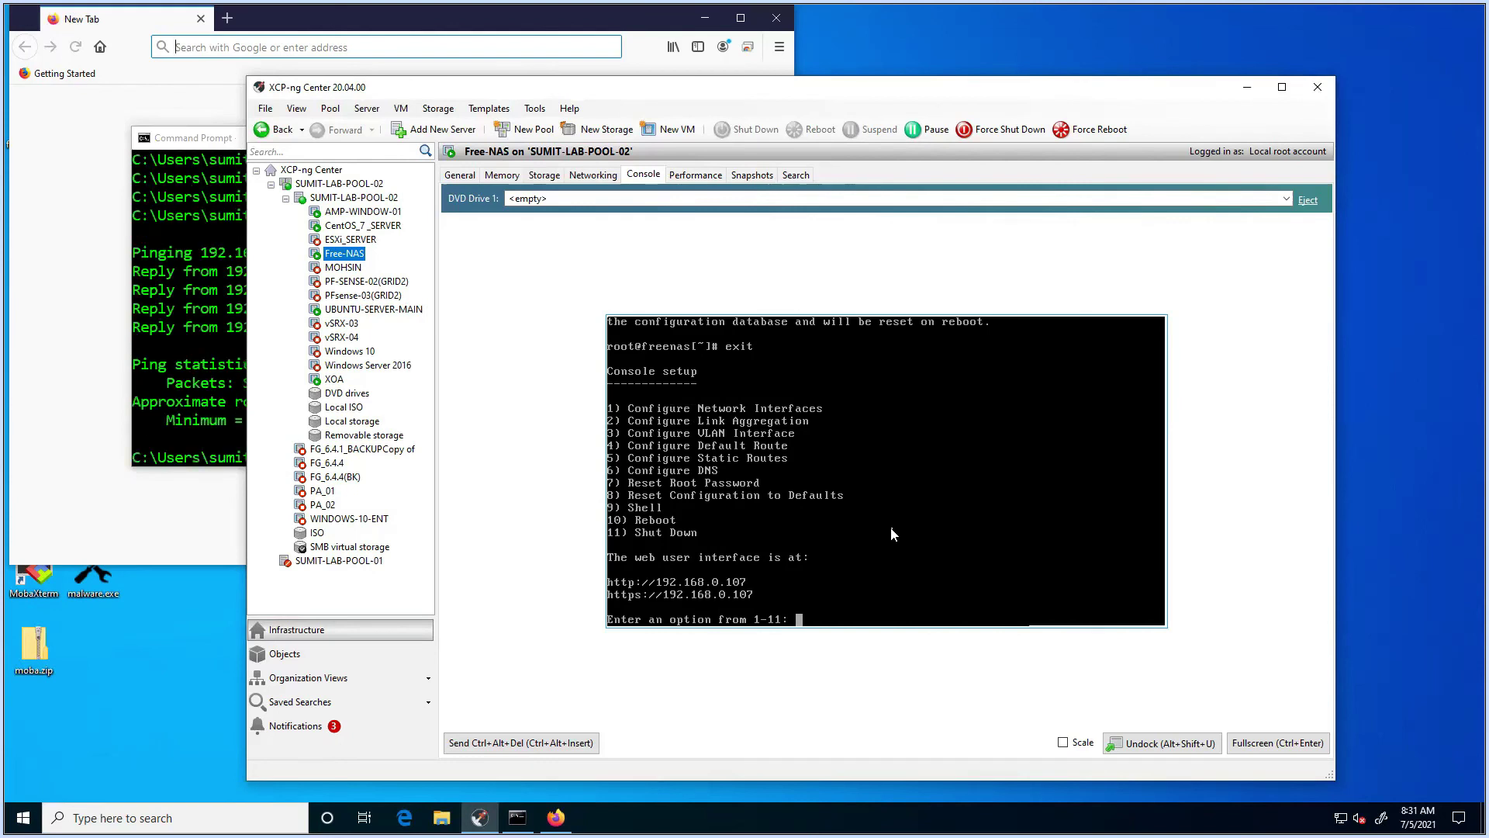
Step: Set the IPv4 default route to 192.168.0.1 via option 4 and decline an IPv6 route
type("4")
key("Return")
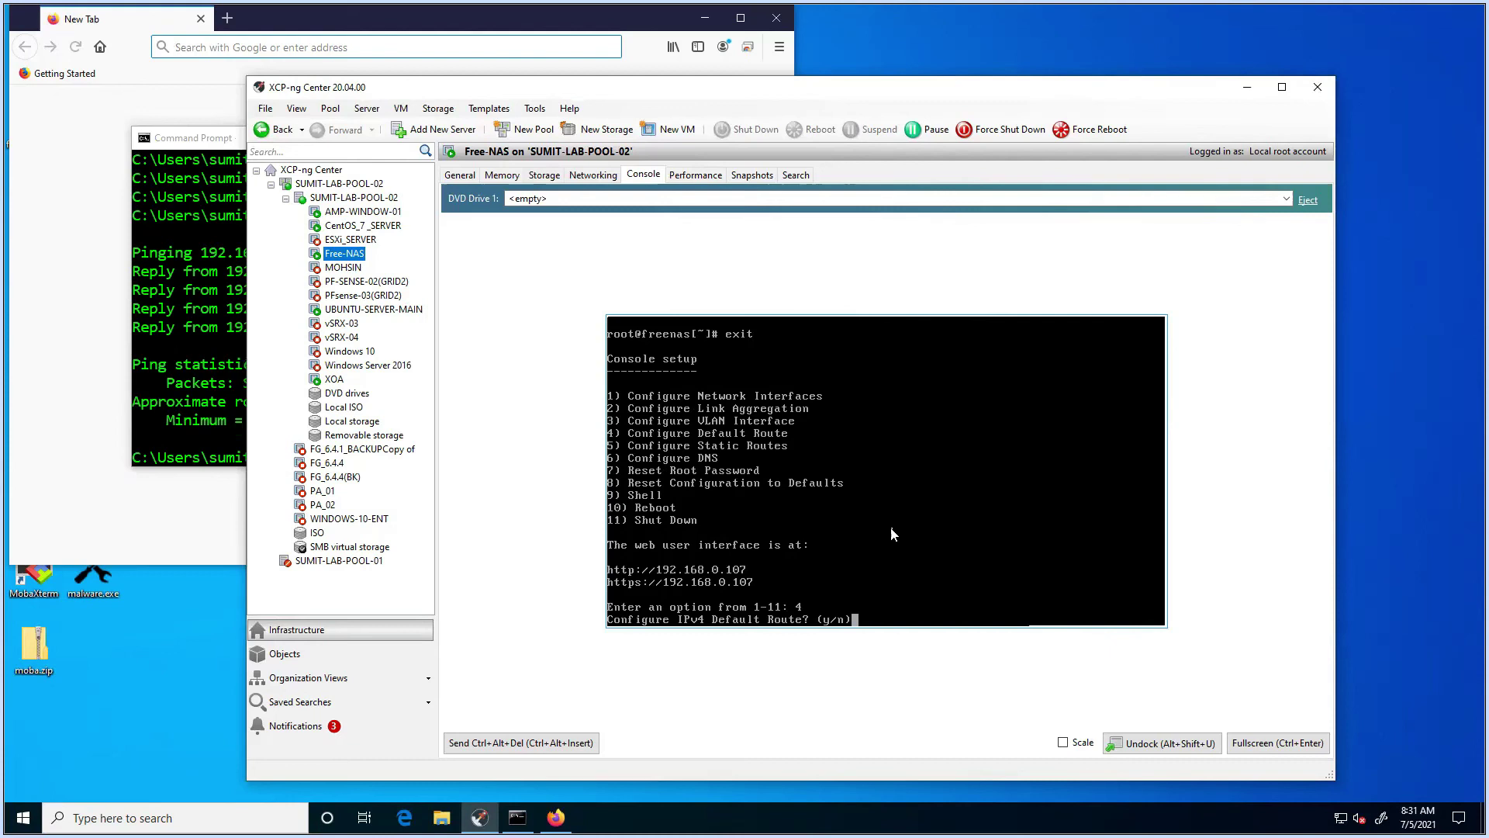
type("y")
key("Return")
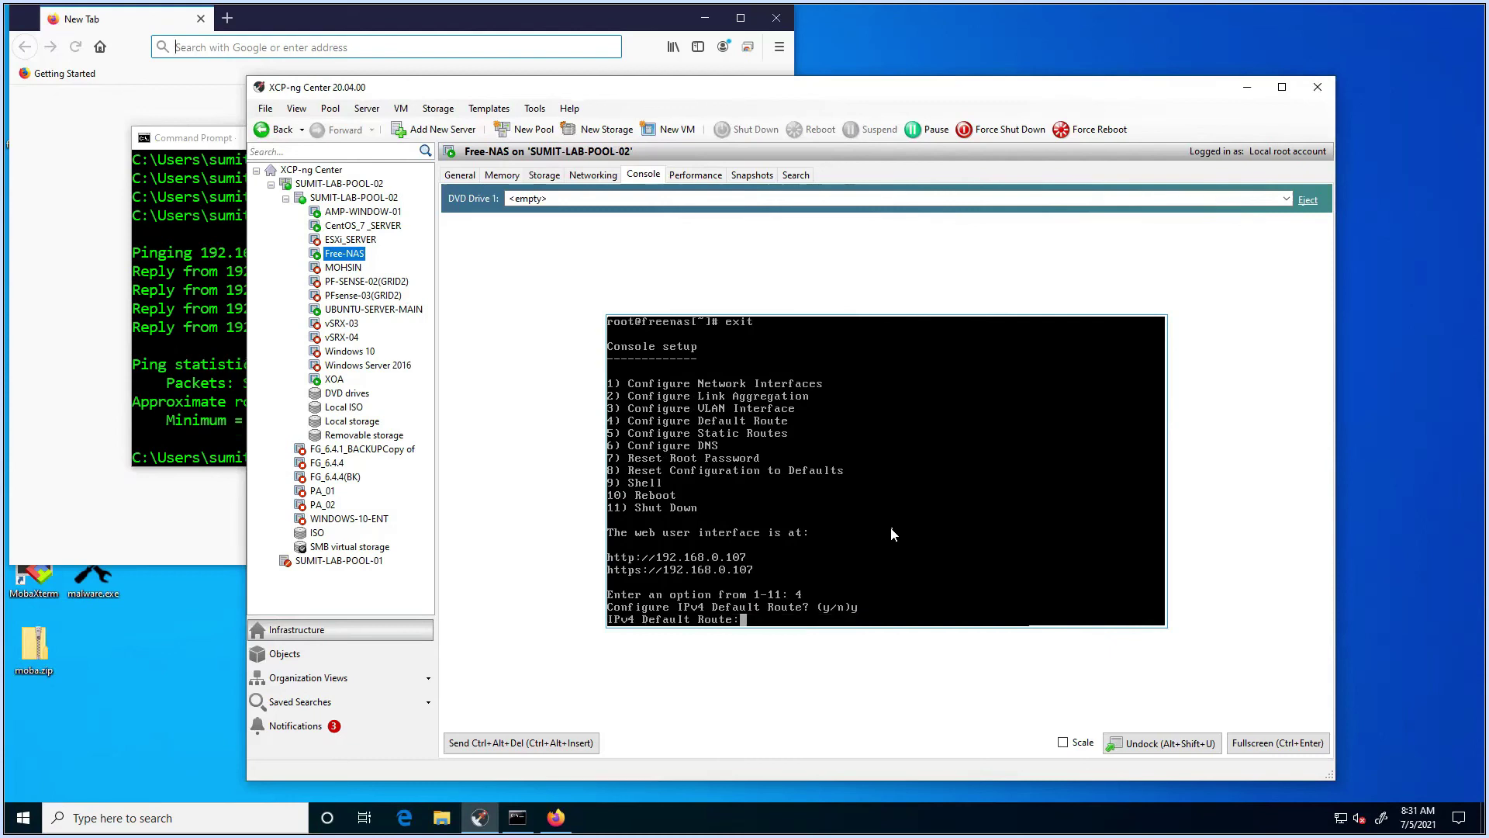
type("192.168.0.1")
key("Return")
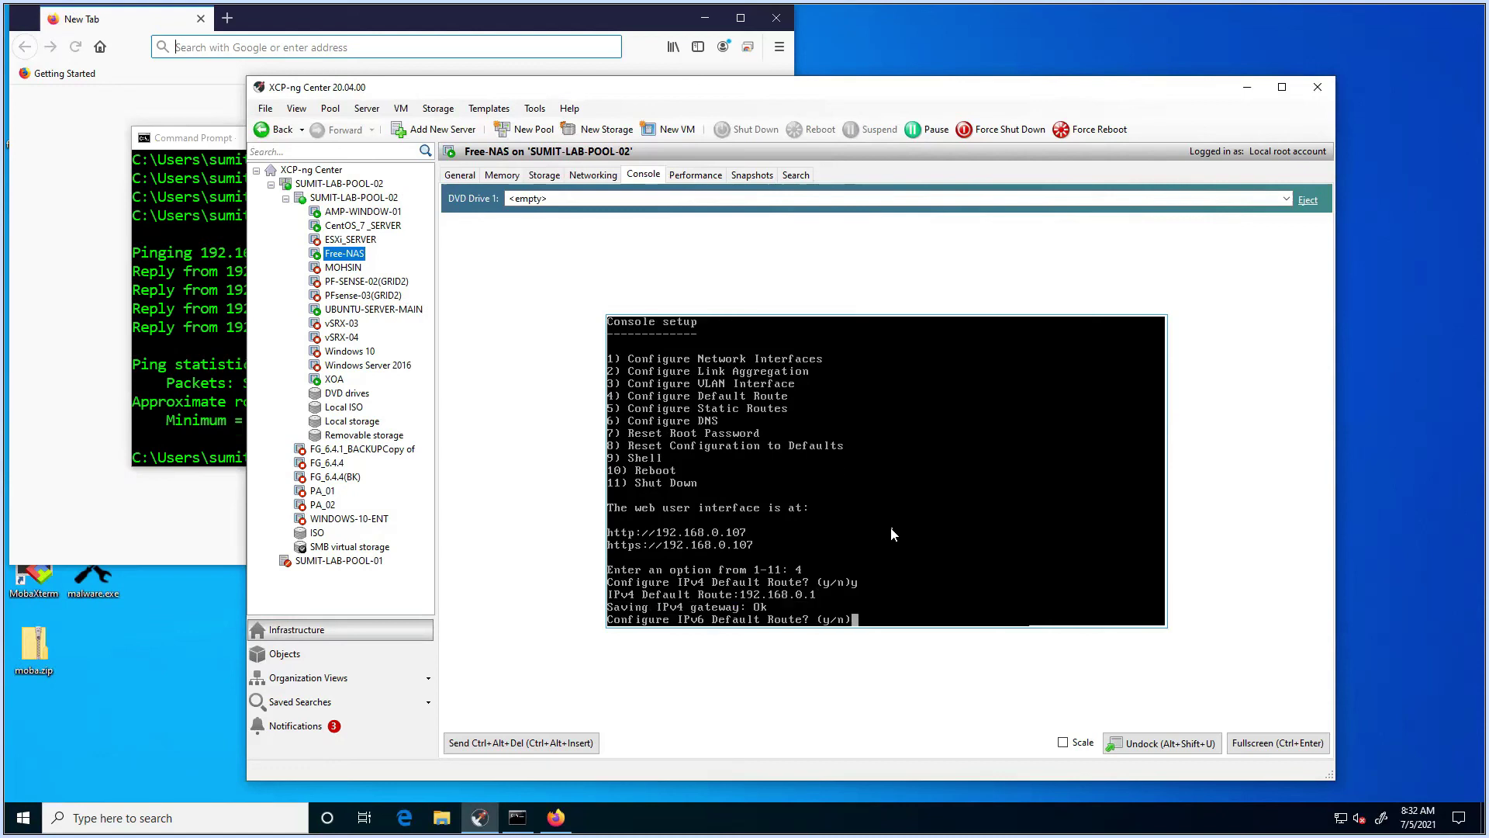
type("n")
key("Return")
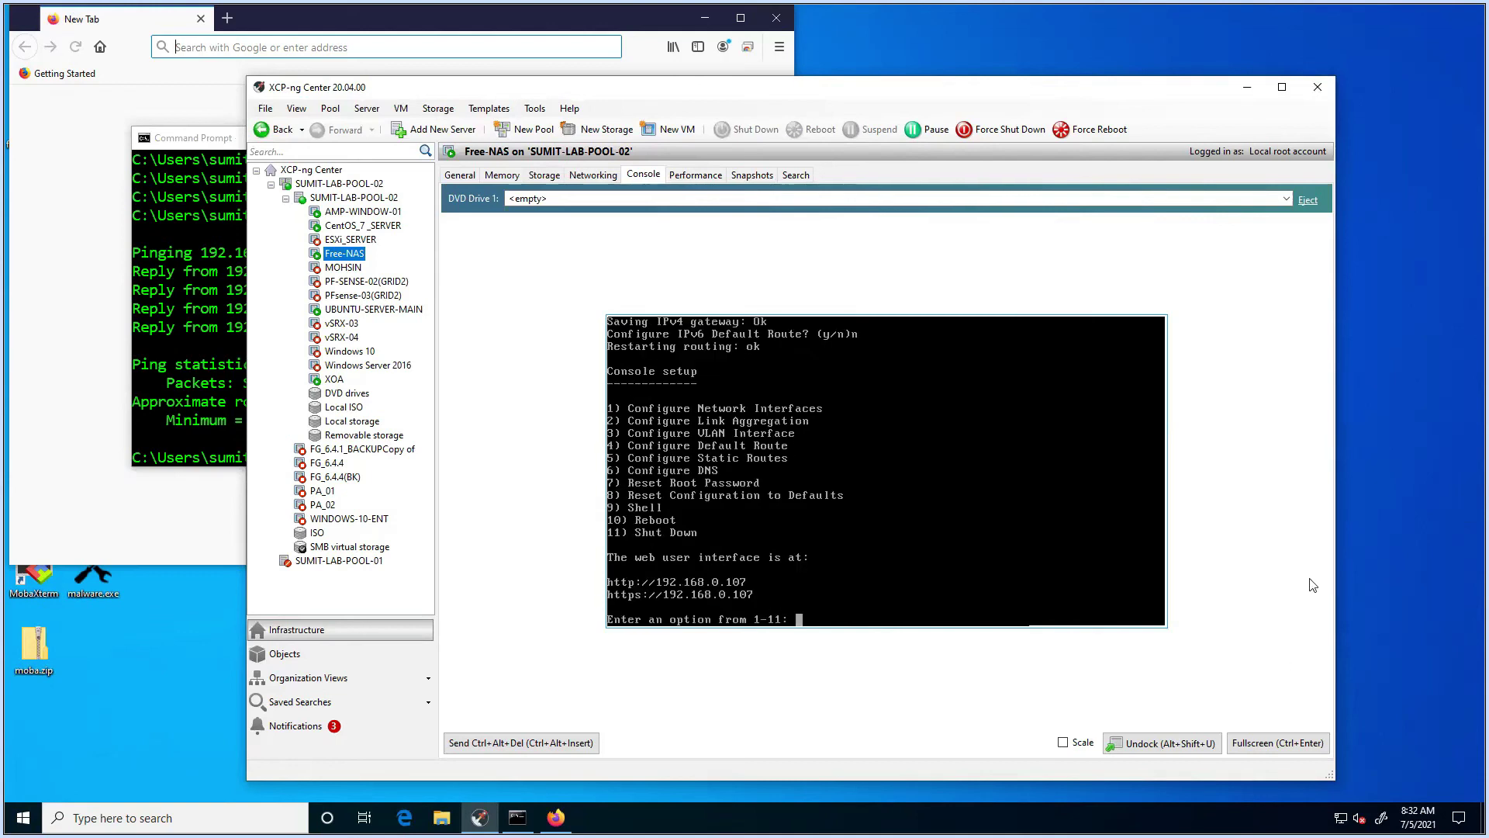
left_click(208, 371)
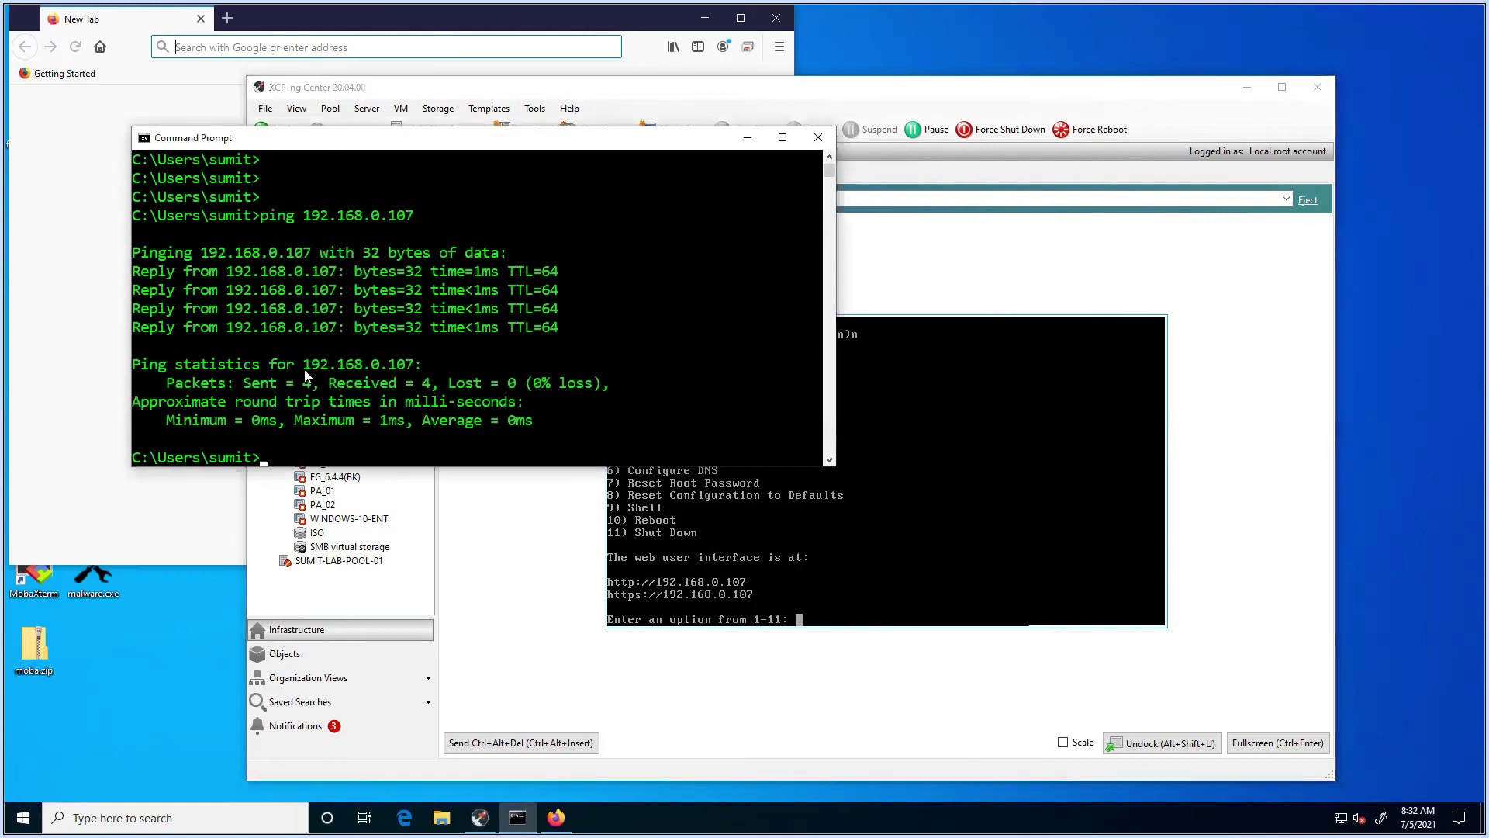
Step: Re-run the ping to 192.168.0.107 from the Command Prompt history
key("Up")
key("Return")
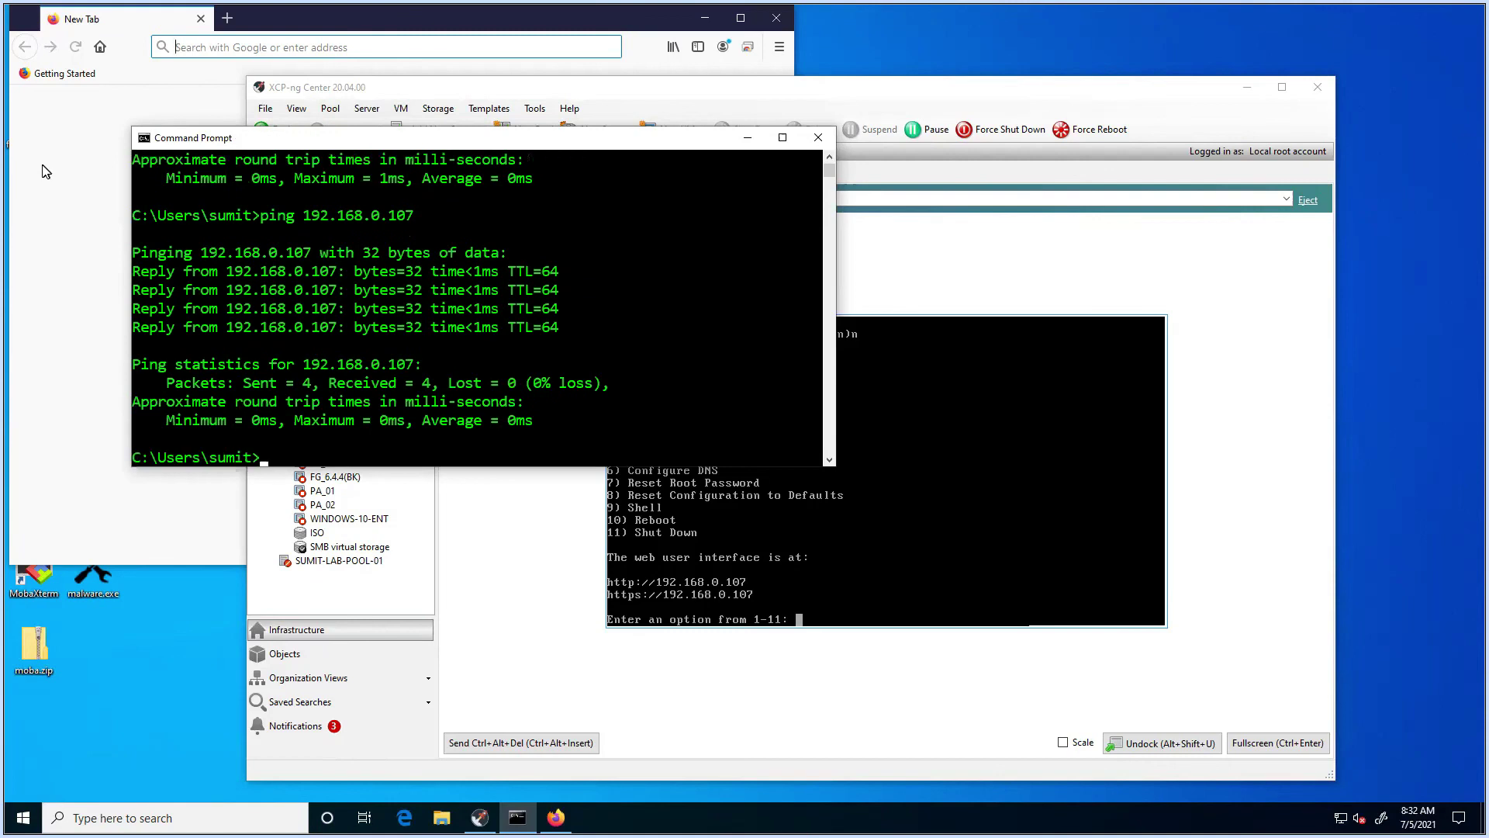
left_click(224, 52)
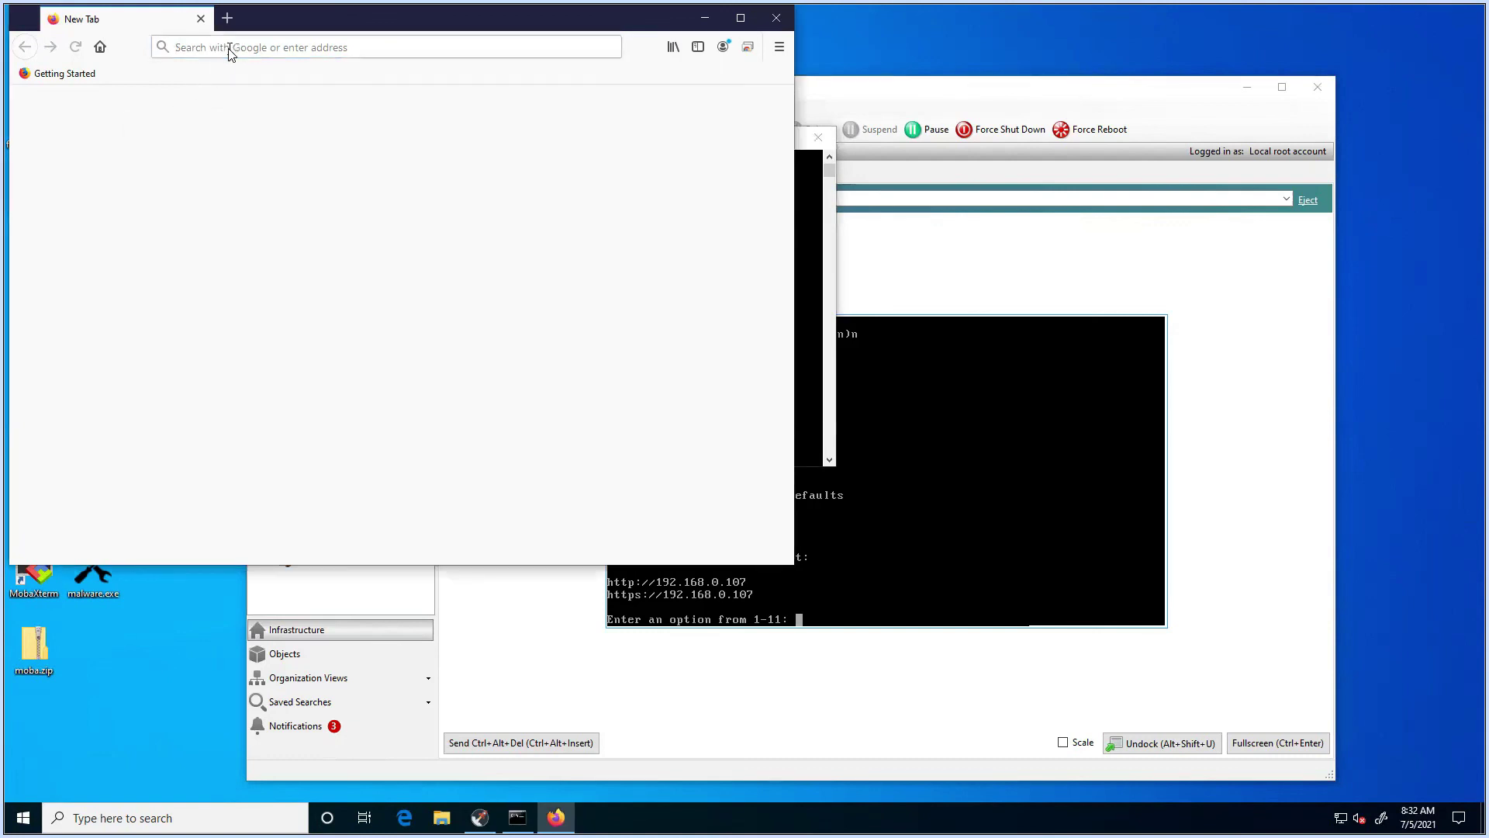
Step: Enter 192.168.0.107 in Firefox's address bar to load the FreeNAS login page
left_click(247, 51)
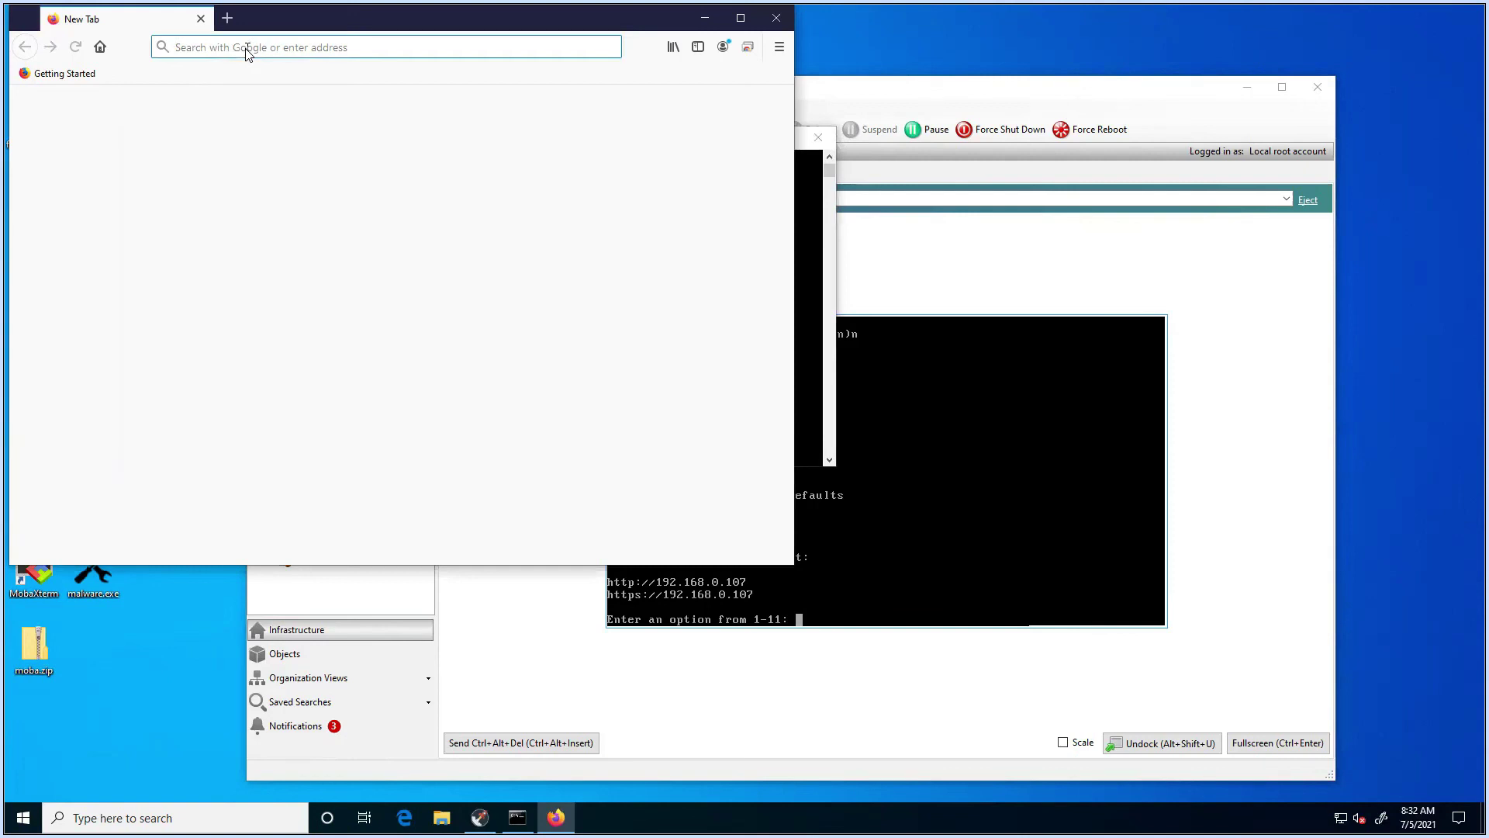
left_click(247, 51)
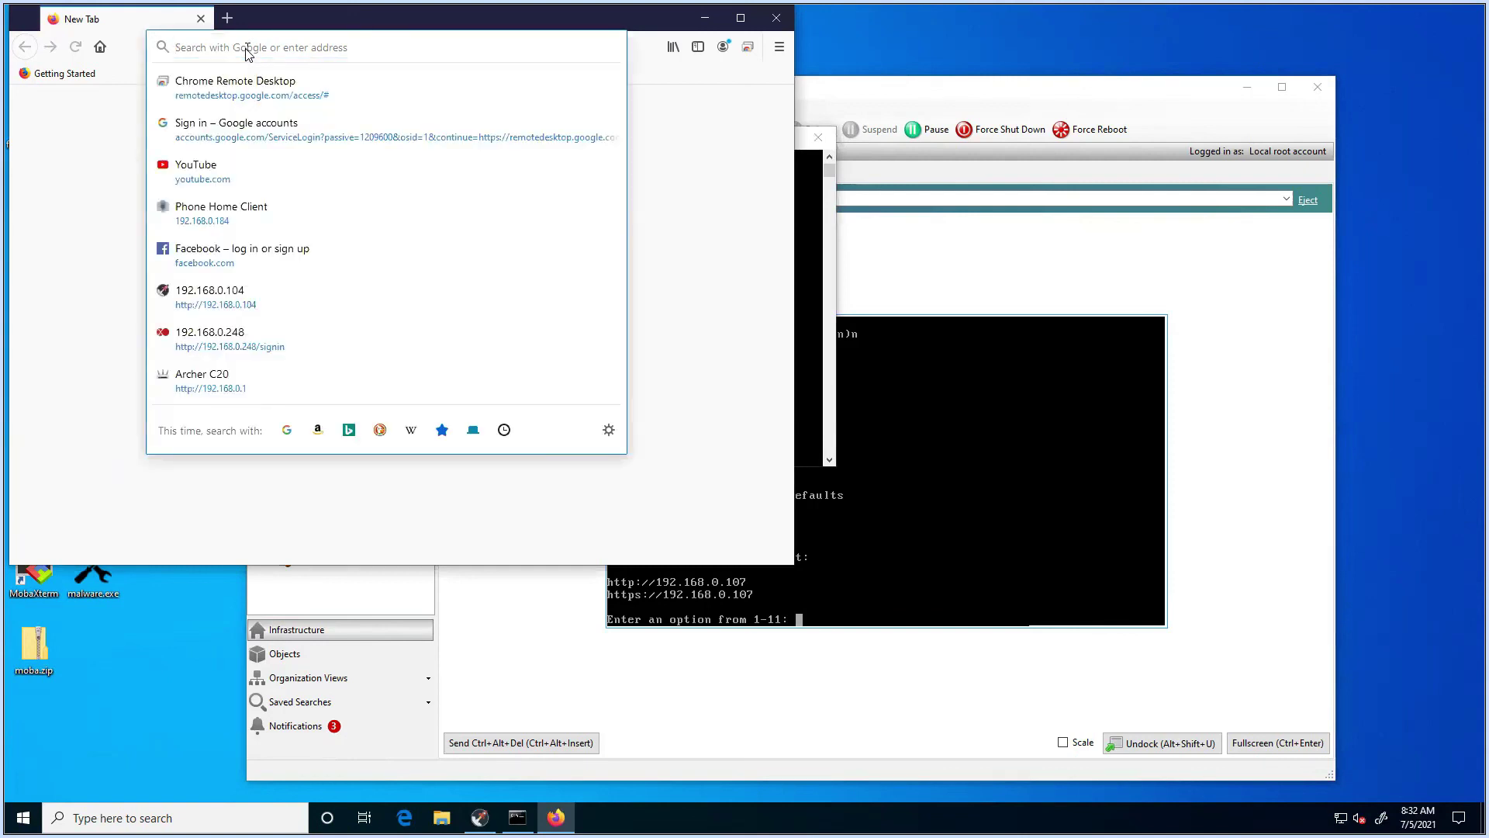
type("192.168.0.107")
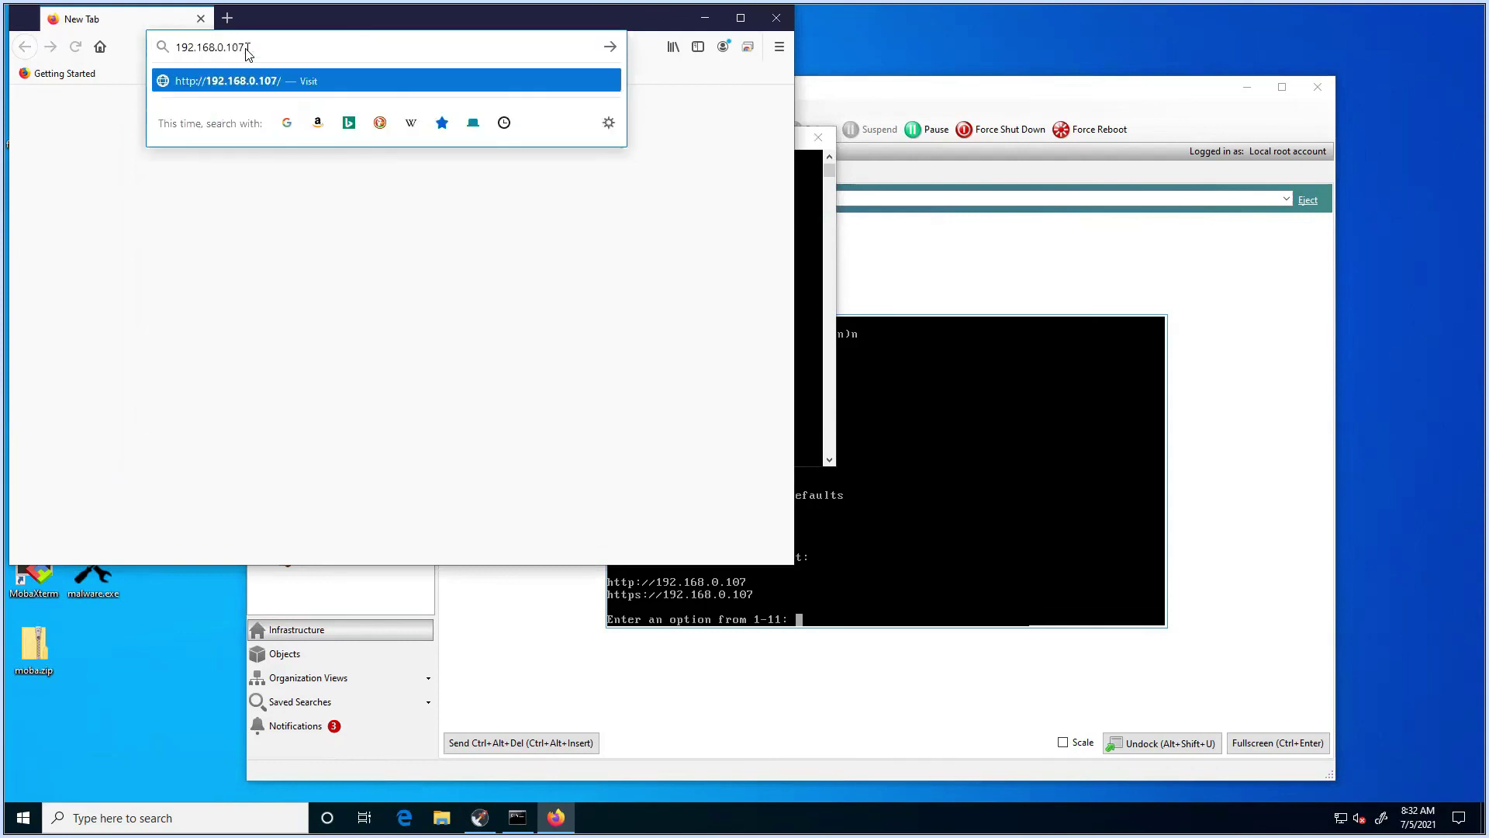
key("Escape")
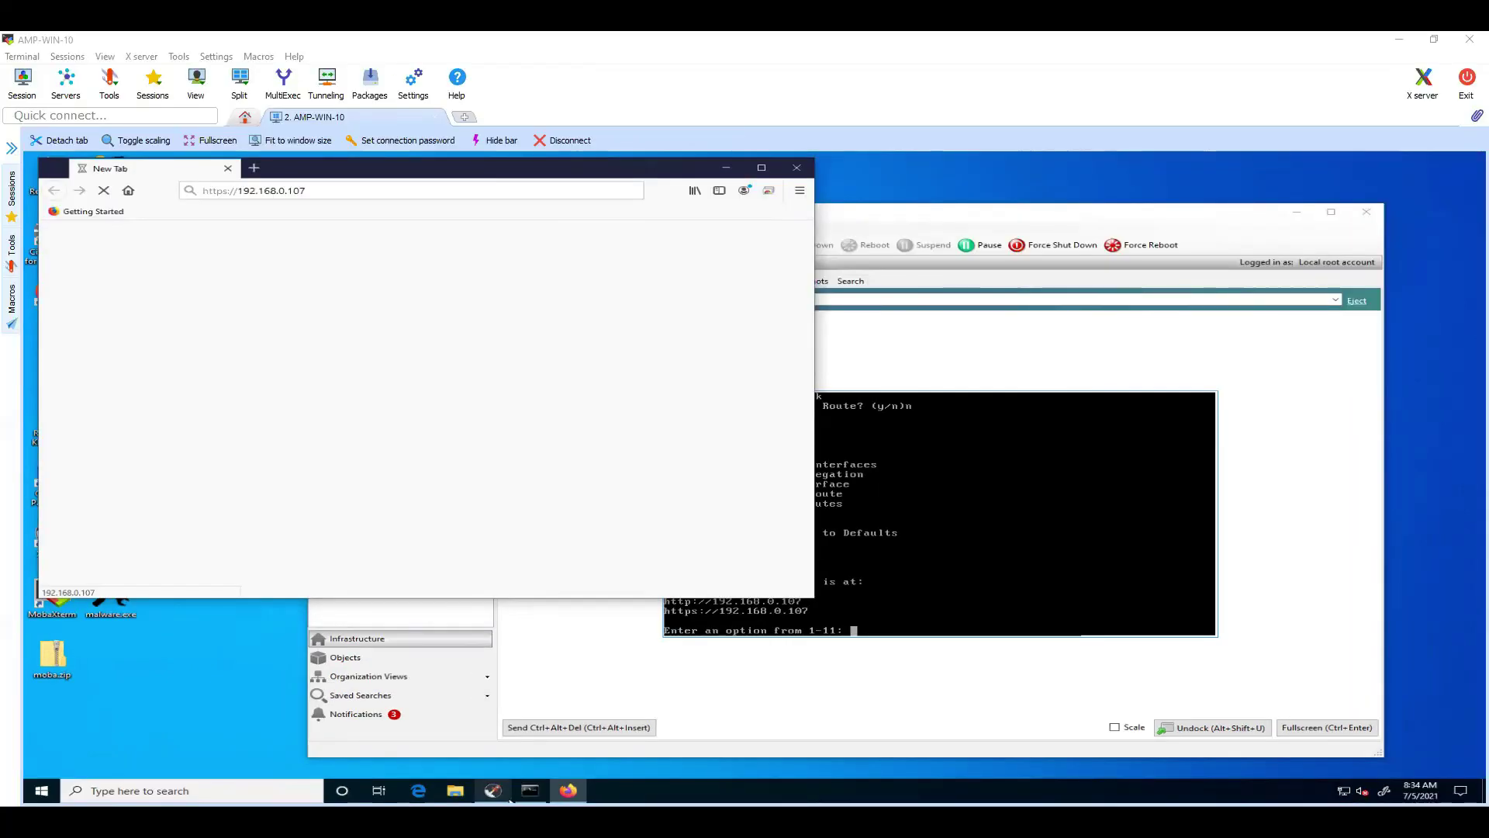
mouse_move(511, 800)
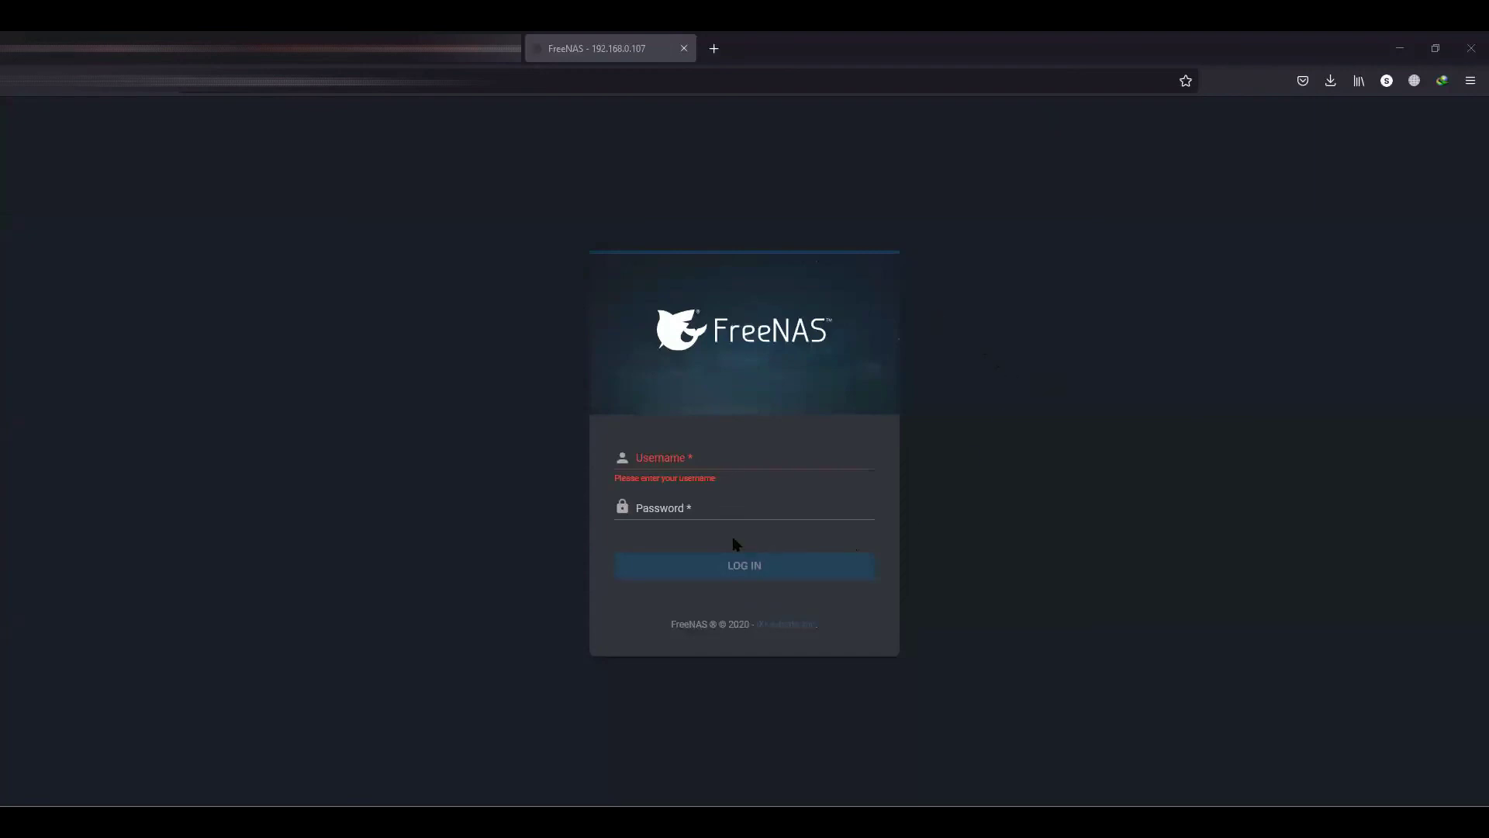
Step: Log into the FreeNAS web UI with username root and the account password
left_click(698, 506)
left_click(700, 458)
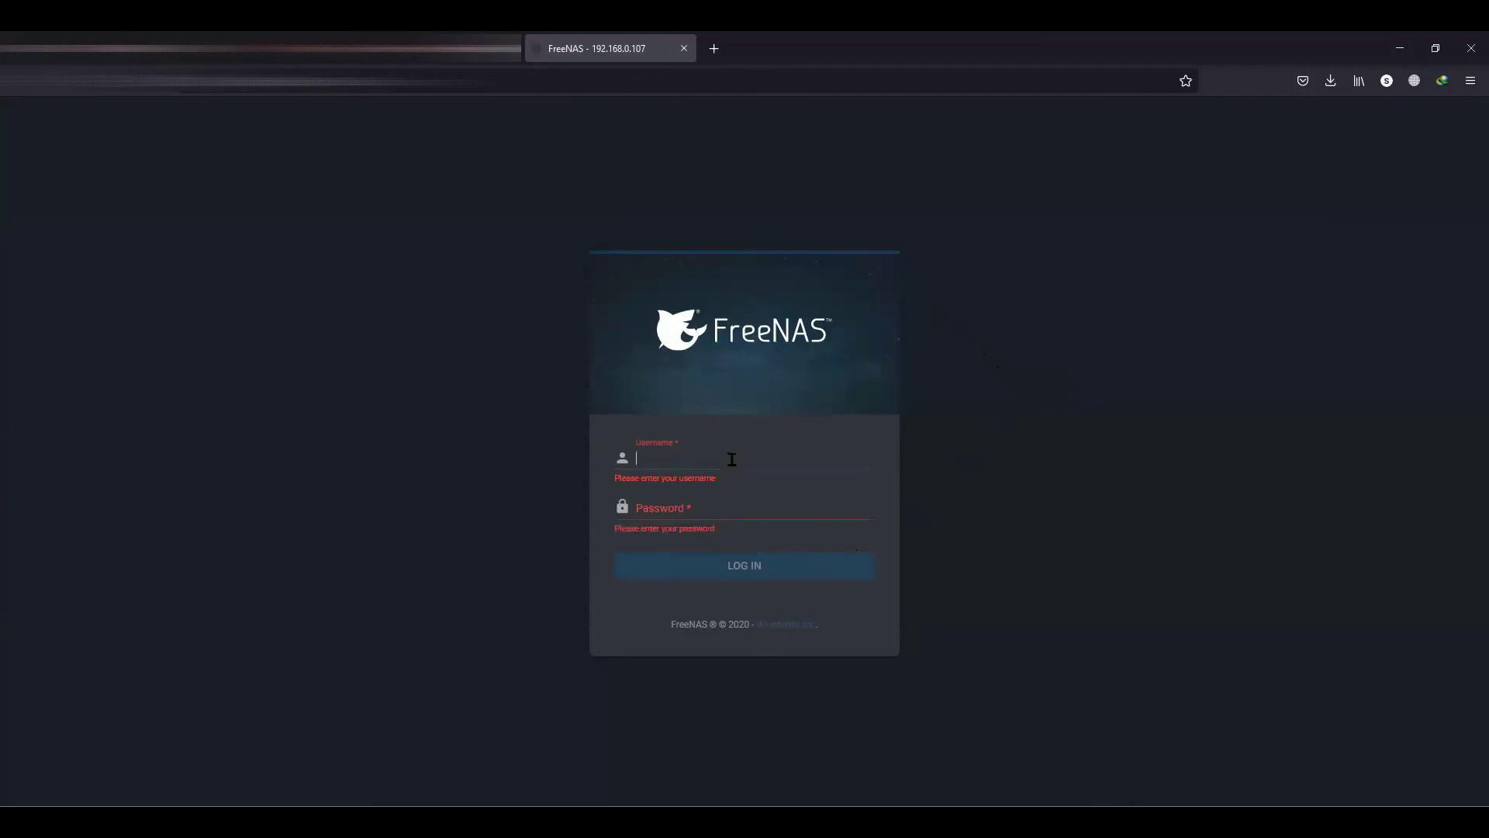
type("root")
left_click(697, 509)
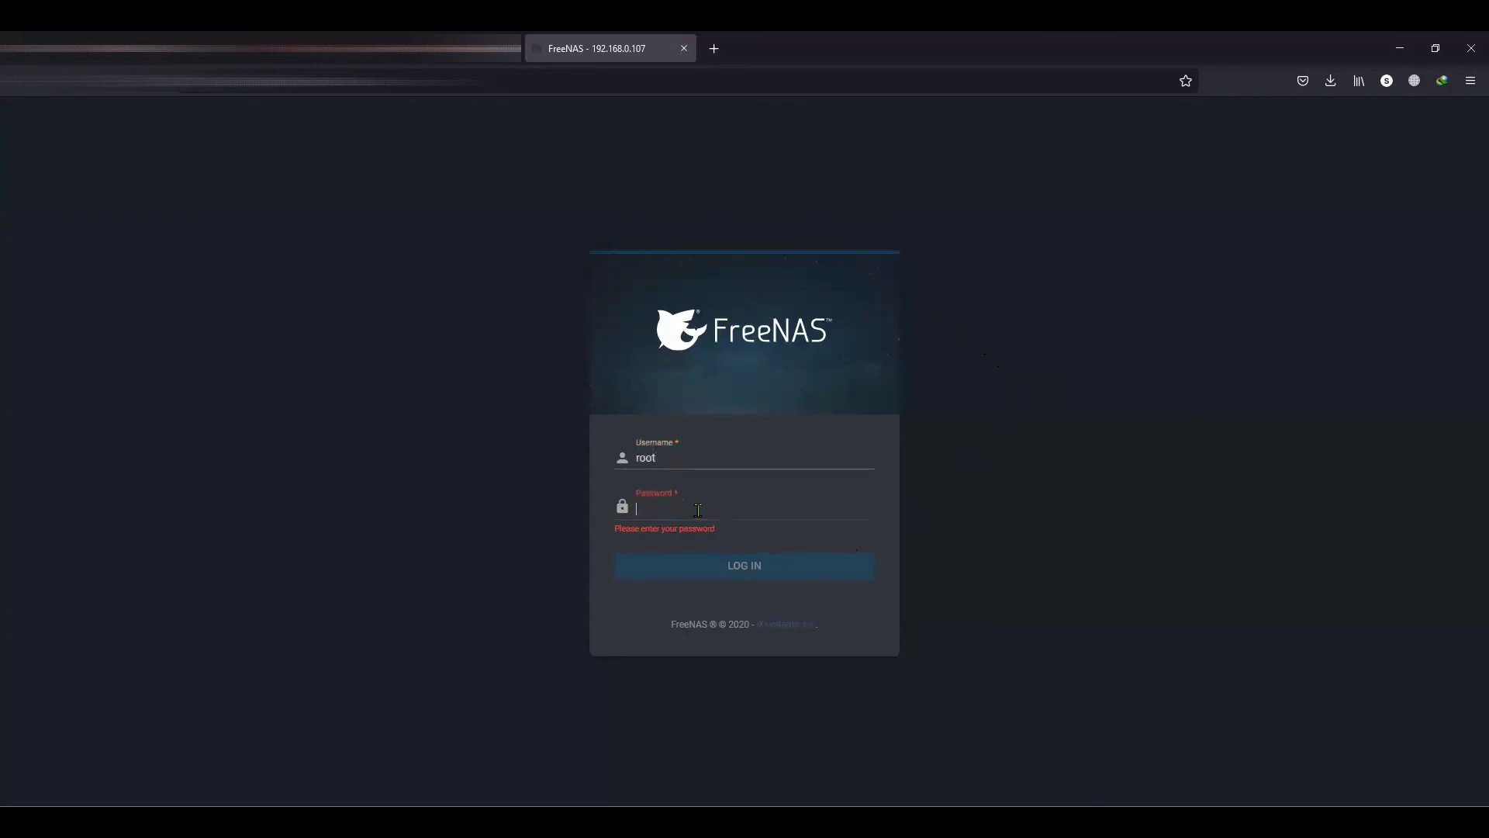
type("••••••••")
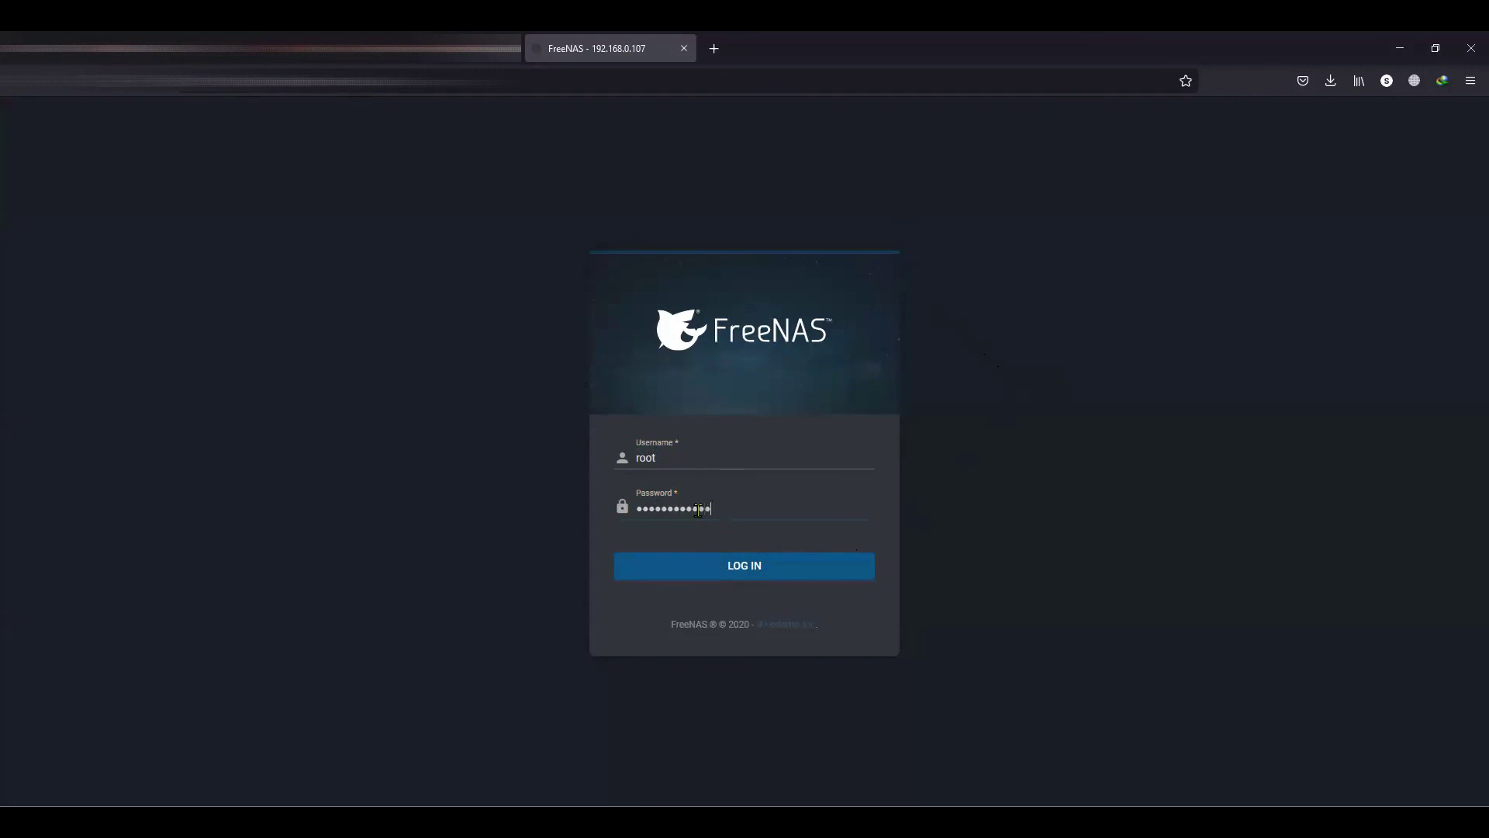
left_click(705, 569)
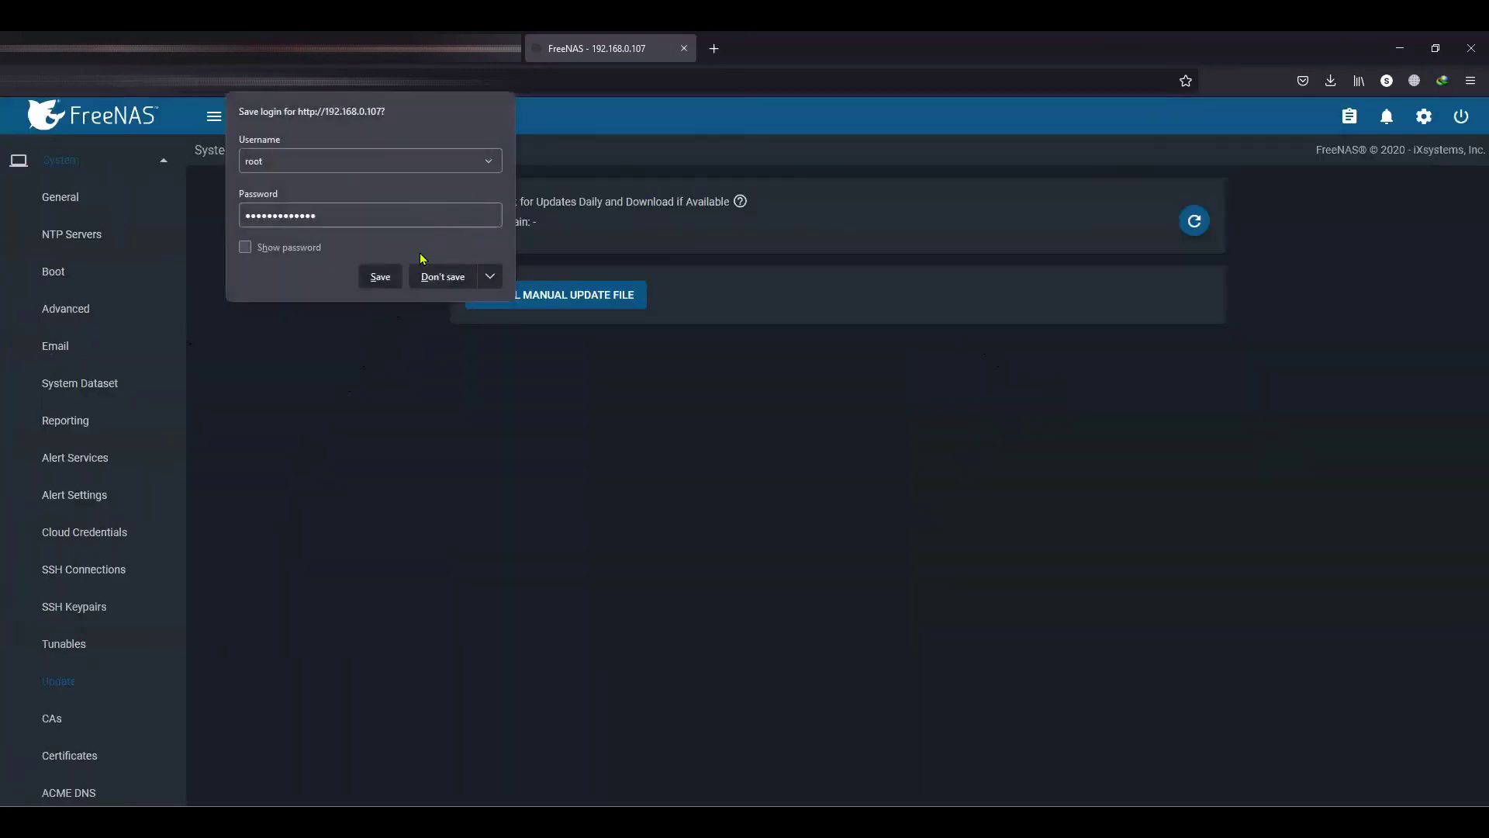
Step: Decline Firefox's save-login offer, then refresh updates on the FreeNAS-11.3-STABLE train, finding none
left_click(318, 394)
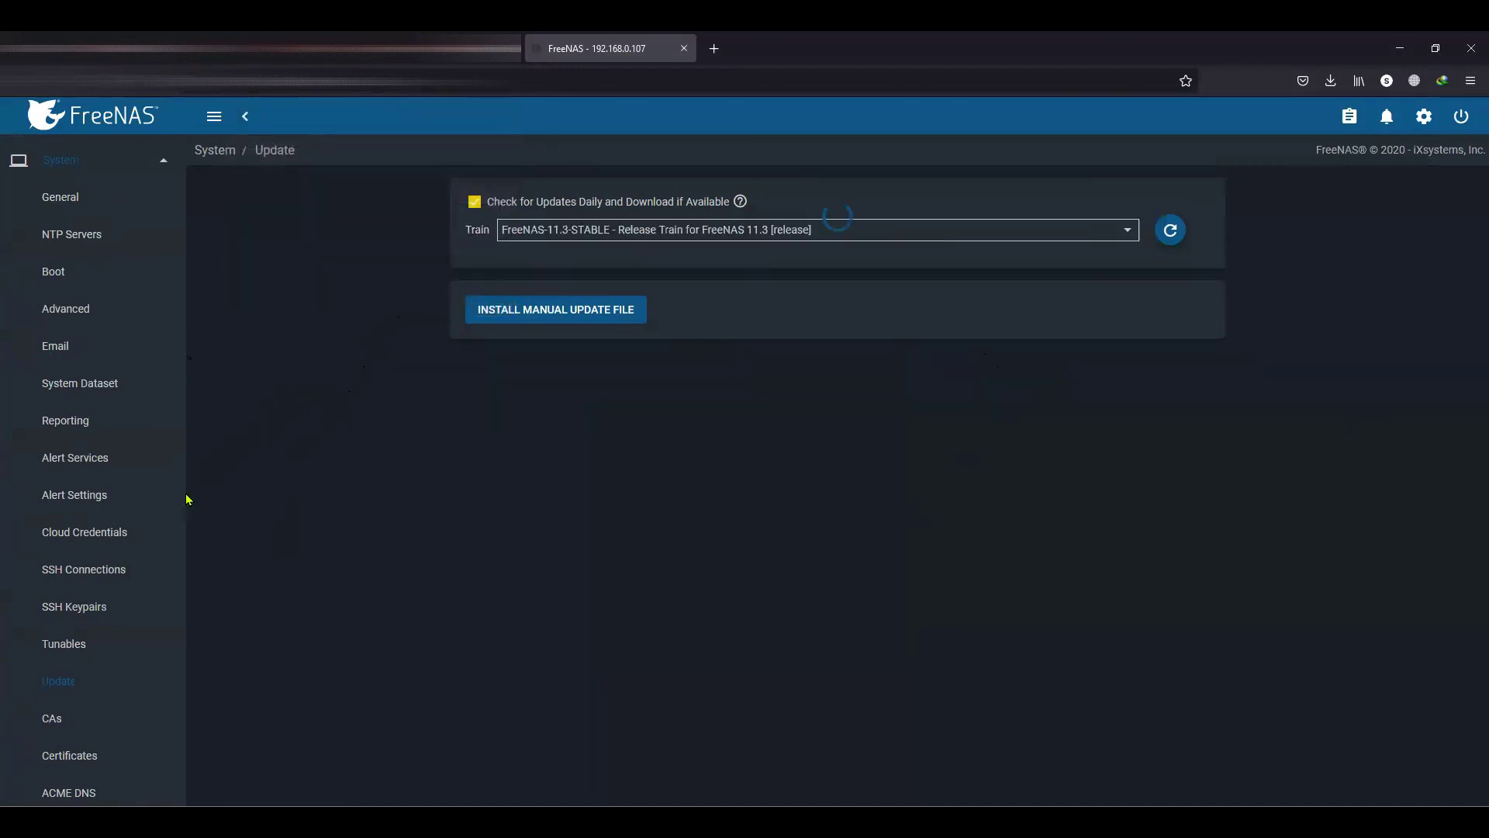
scroll(119, 550, "up", 3)
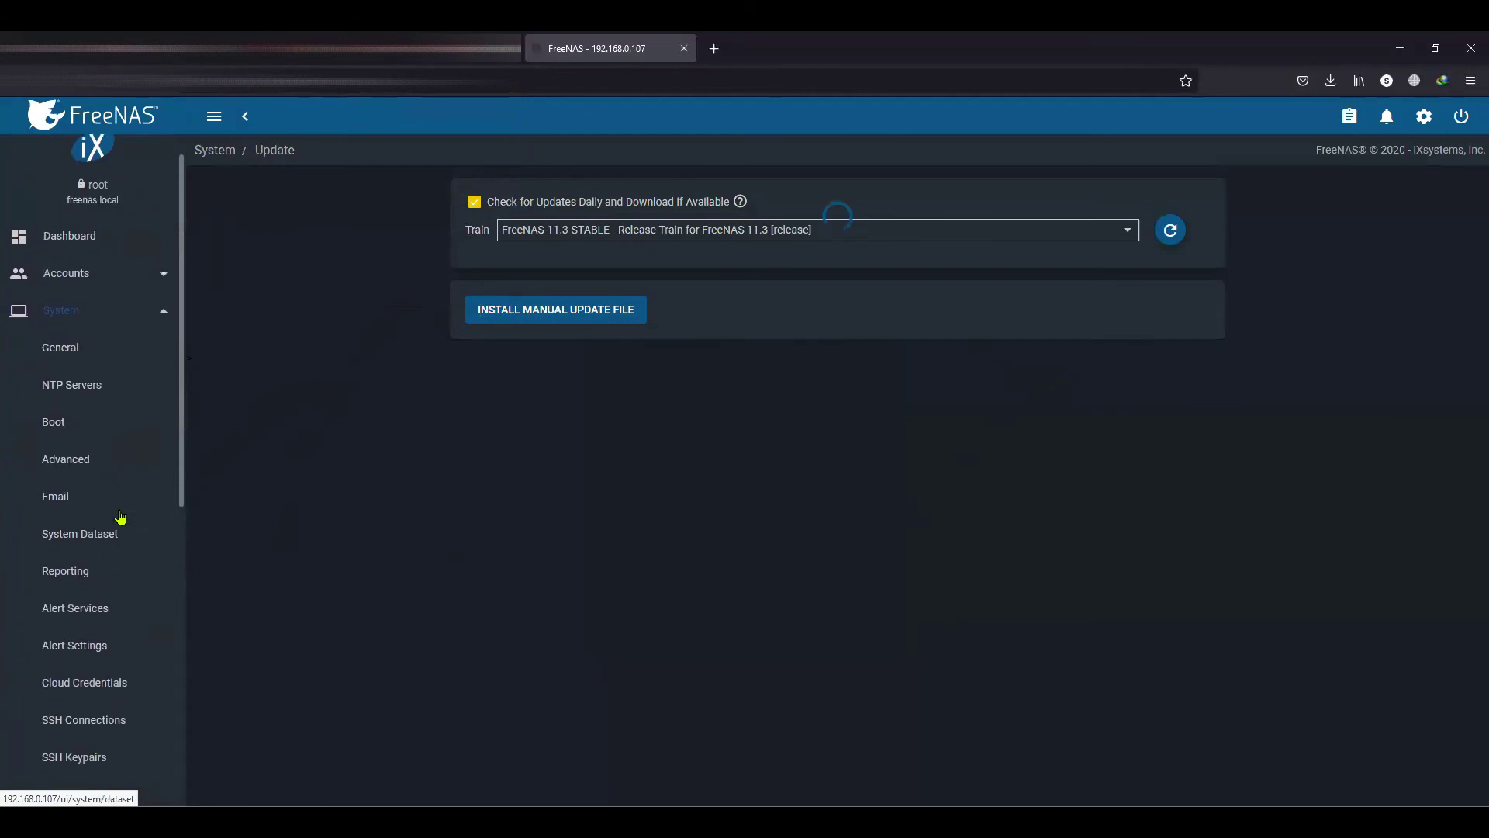
scroll(96, 676, "down", 3)
scroll(96, 667, "up", 2)
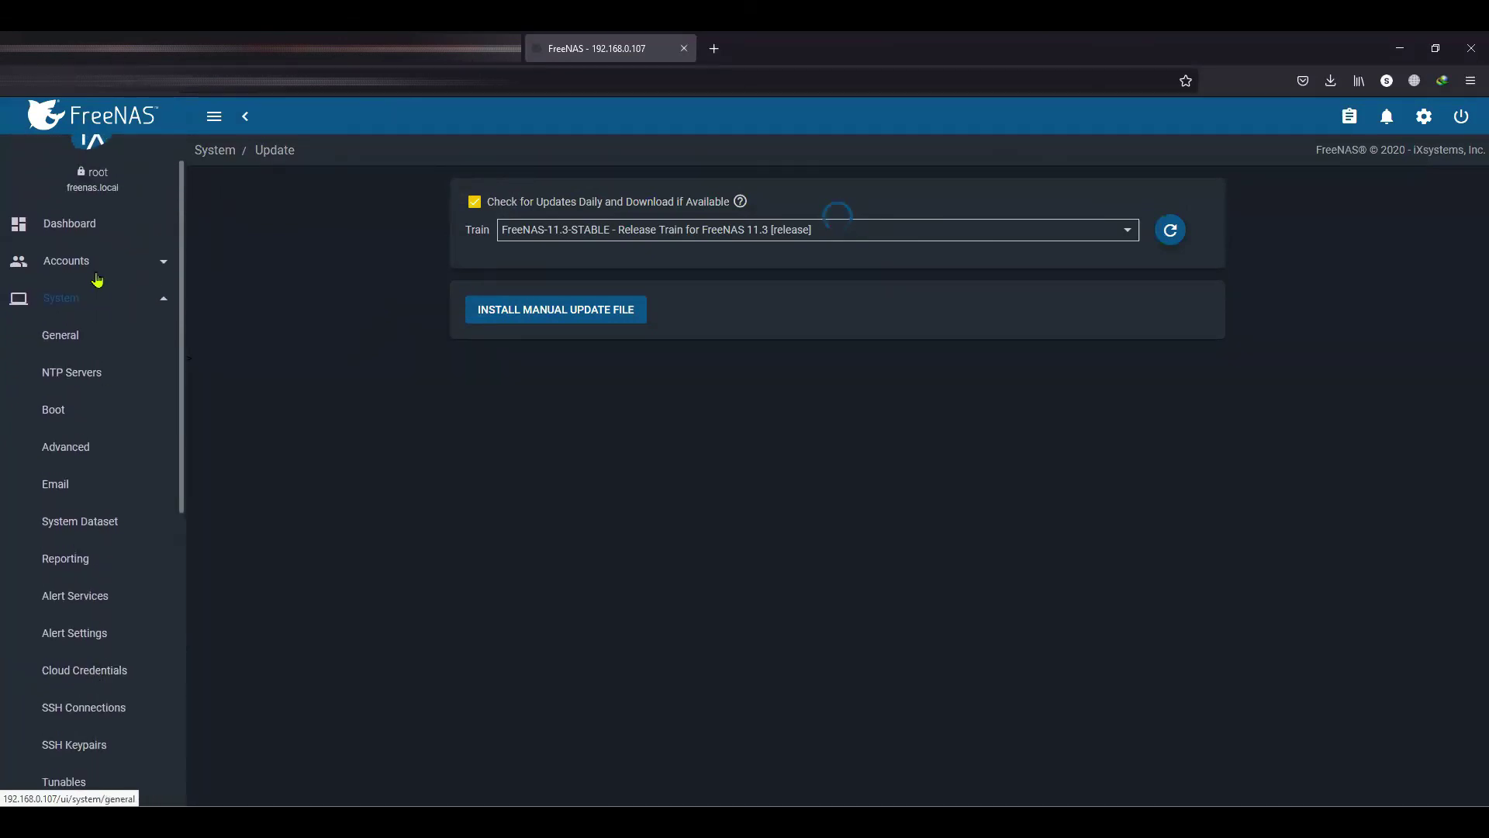
scroll(99, 624, "down", 5)
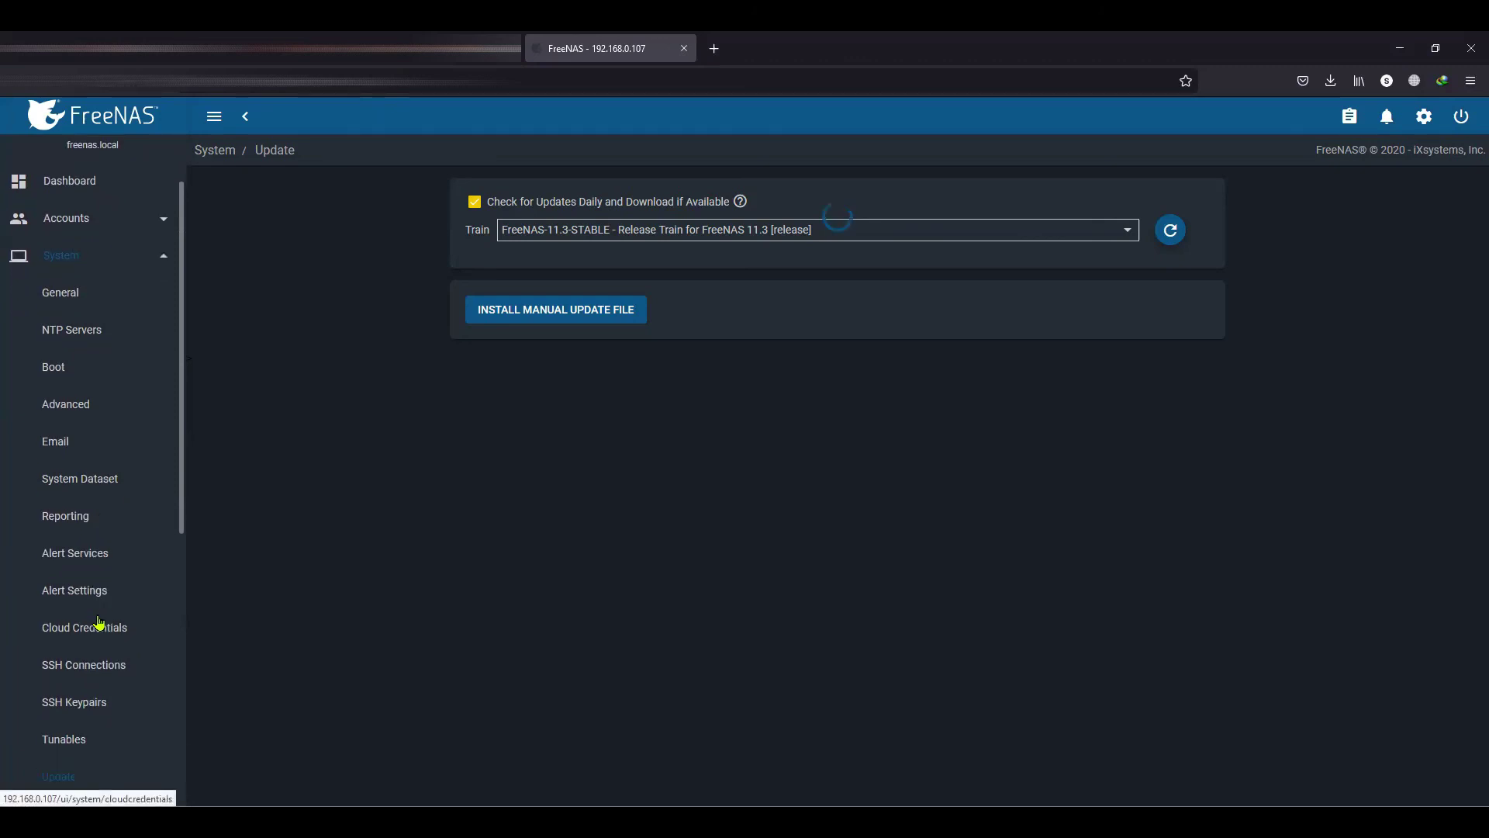
scroll(100, 625, "down", 4)
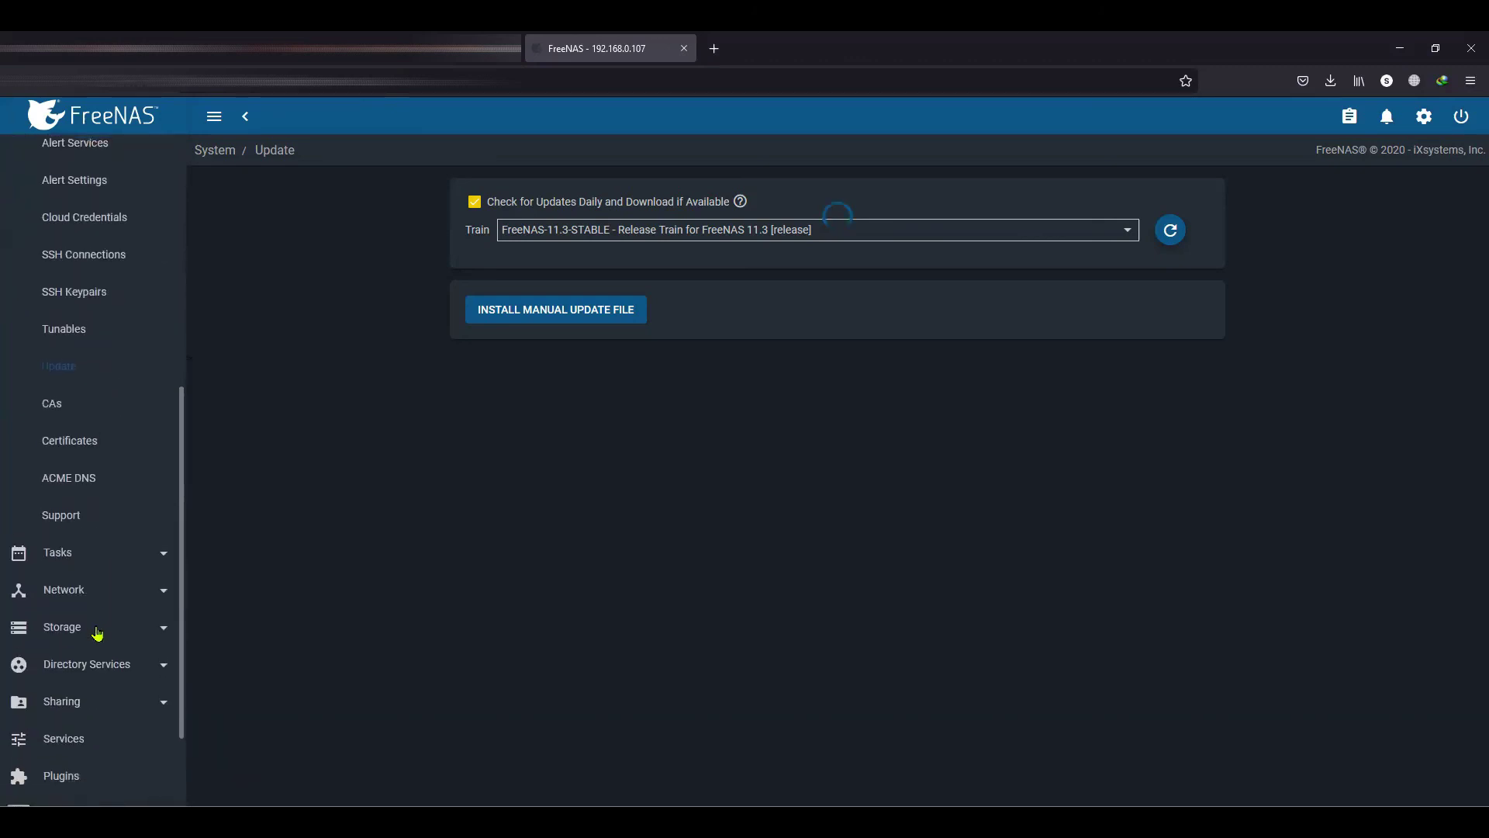
scroll(91, 703, "down", 3)
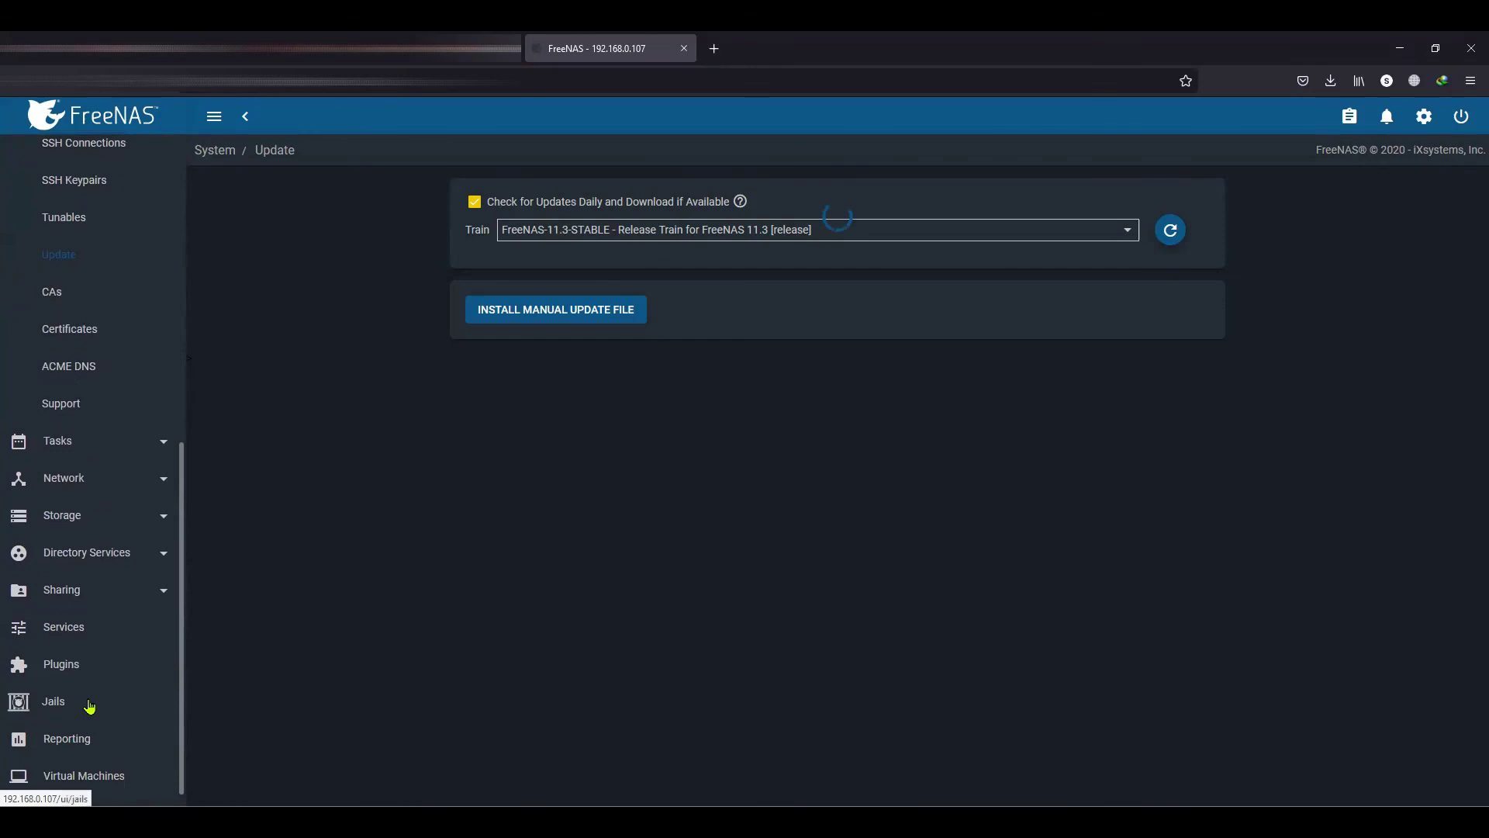
scroll(90, 703, "up", 7)
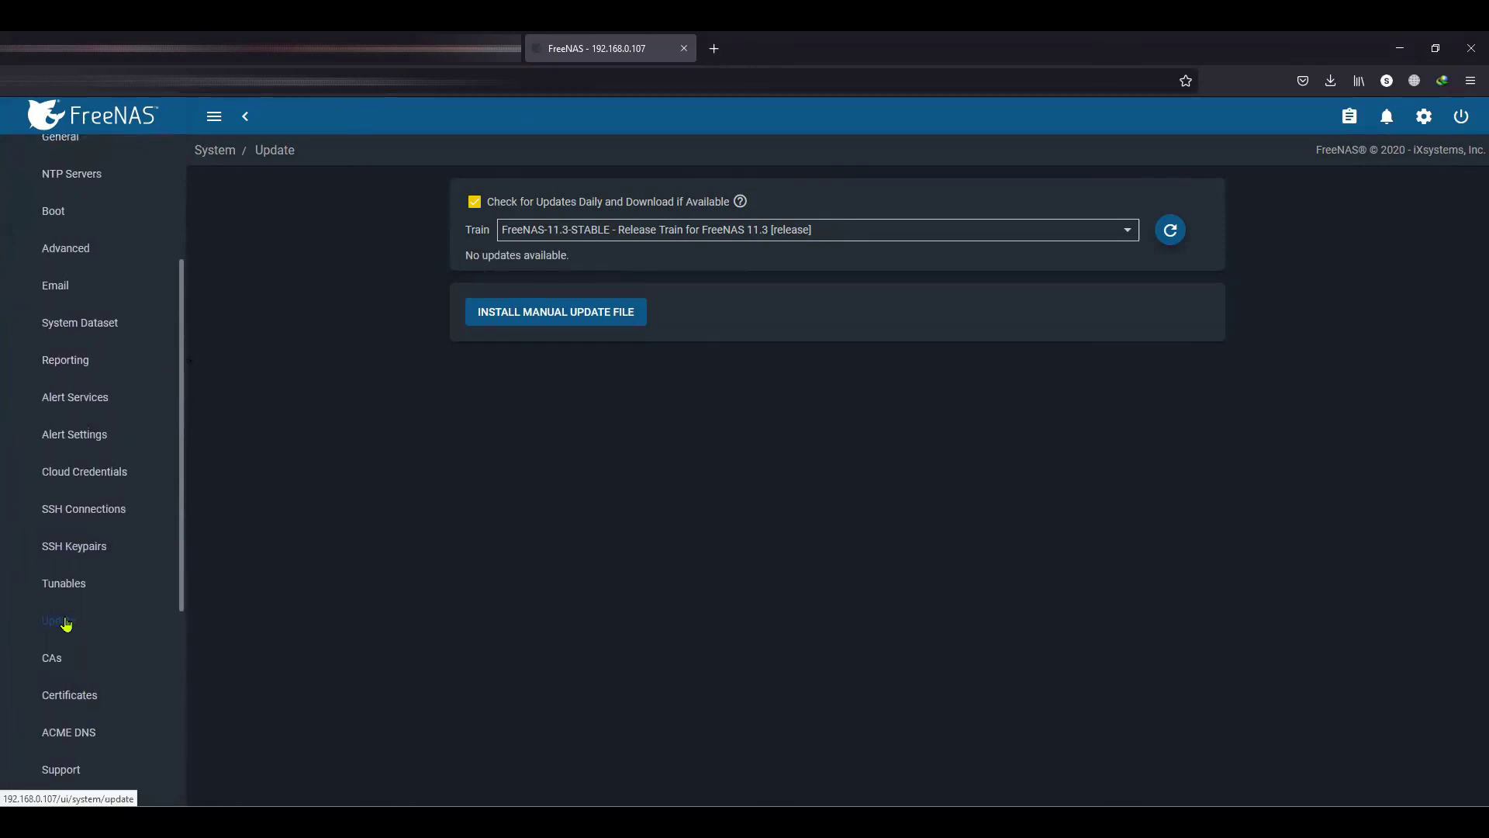
left_click(1170, 230)
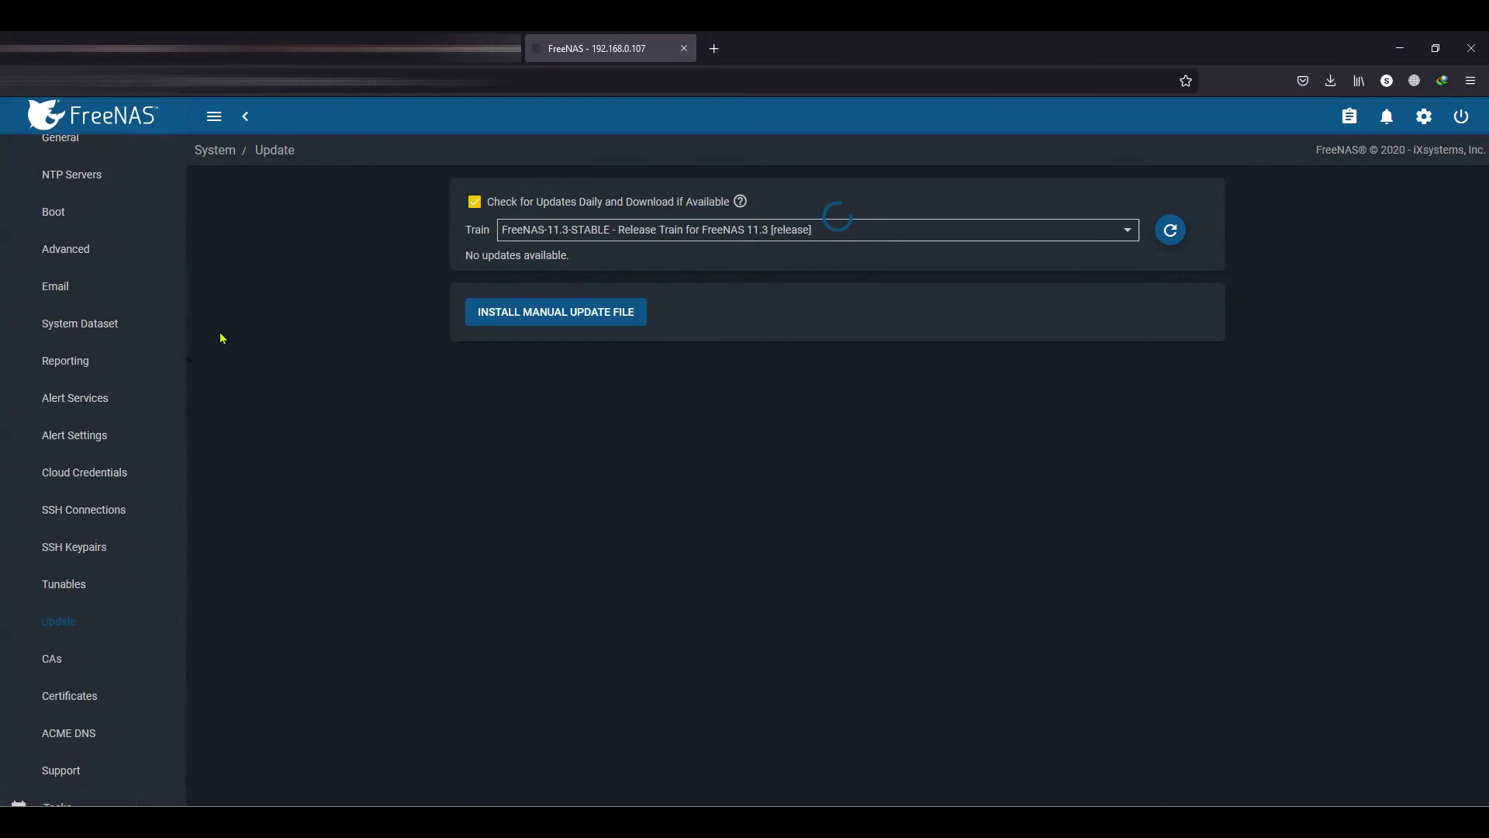
scroll(143, 399, "up", 4)
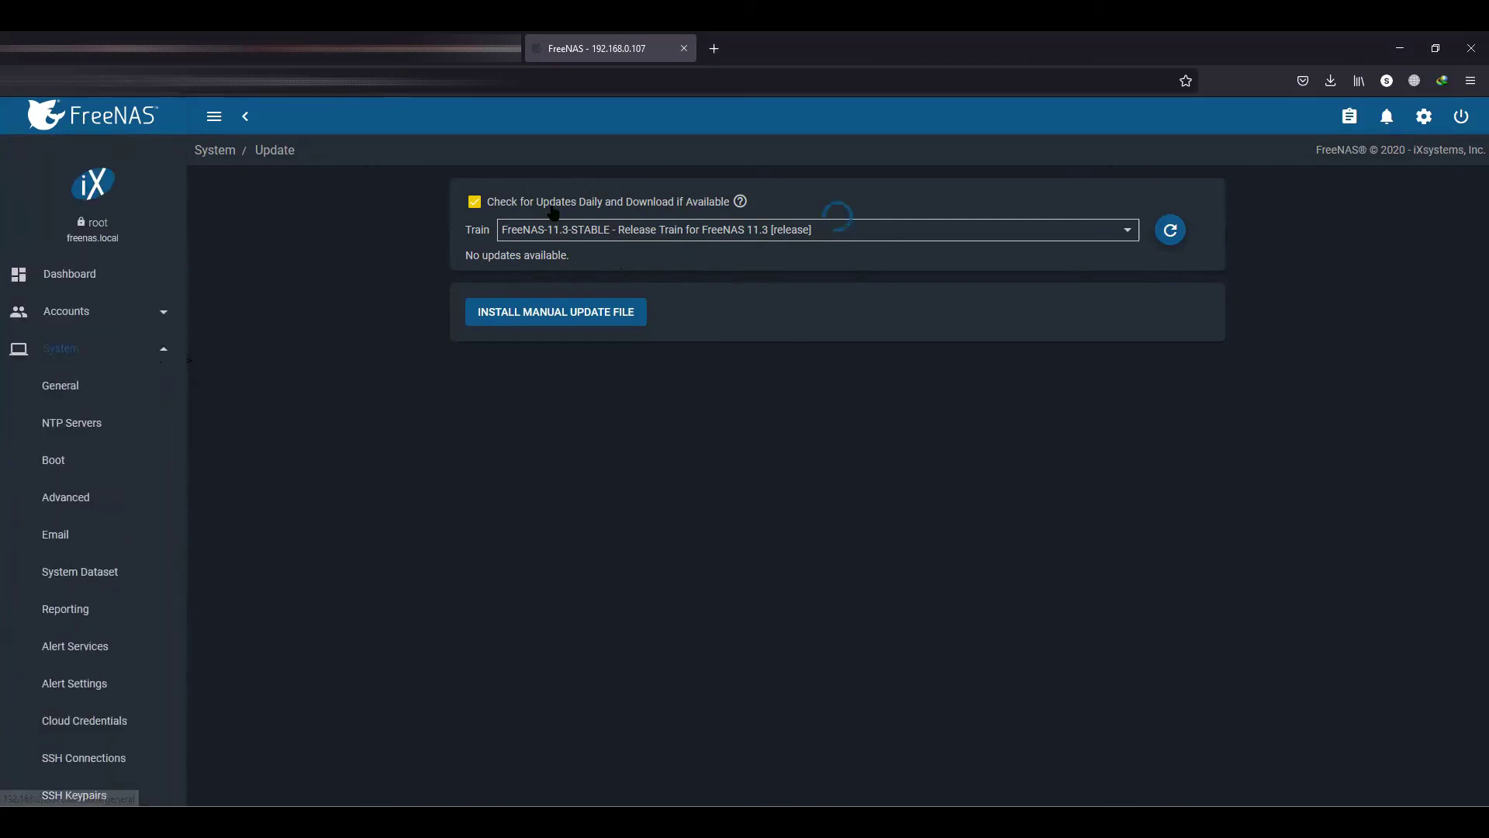